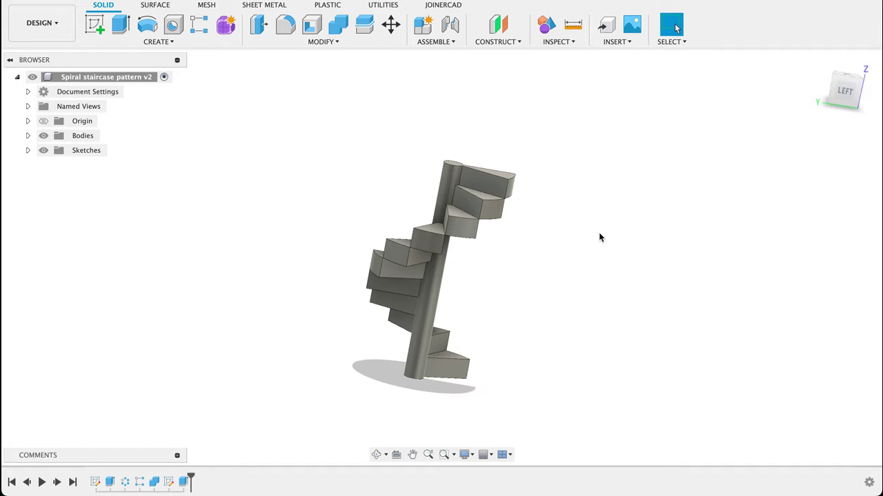
pyautogui.keyDown('shift'); pyautogui.moveTo(599, 236); pyautogui.dragTo(454, 258, button='middle'); pyautogui.keyUp('shift')
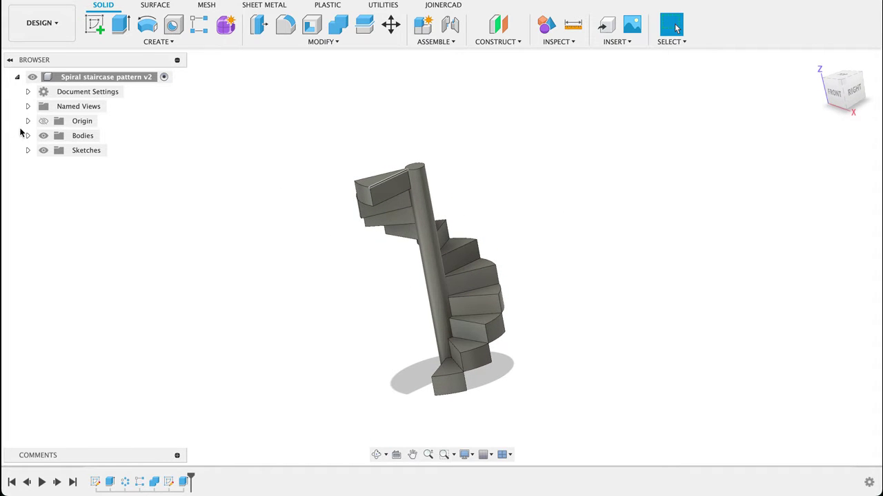
pyautogui.click(28, 136)
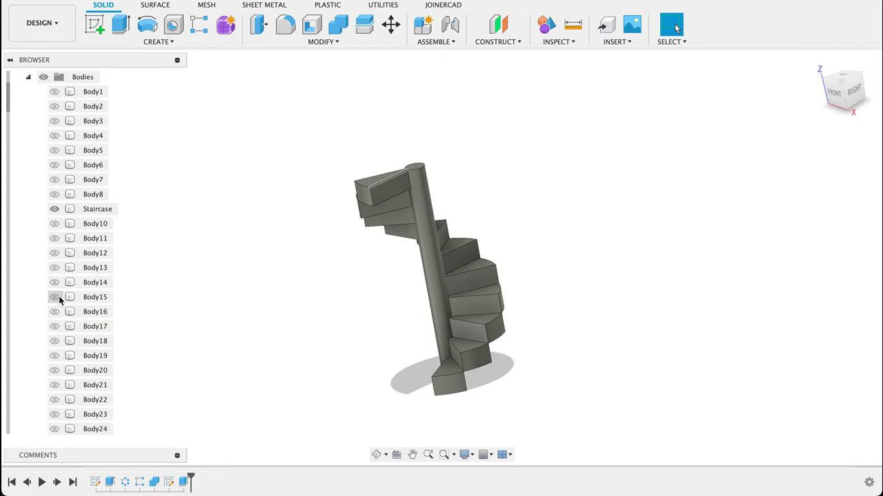
pyautogui.click(29, 77)
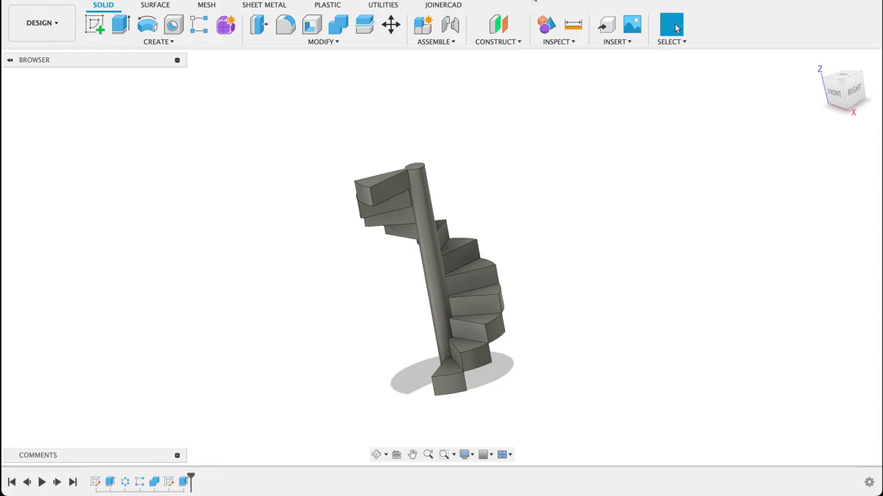
pyautogui.keyDown('shift'); pyautogui.moveTo(583, 207); pyautogui.dragTo(595, 194, button='middle'); pyautogui.keyUp('shift')
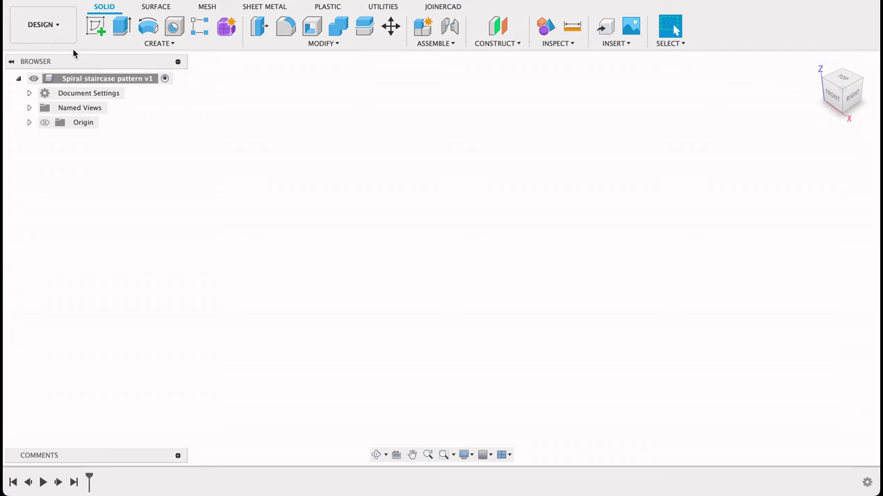
# Start a sketch on the horizontal origin plane and draw a 1250 mm diameter circle centred on the origin
pyautogui.click(87, 31)
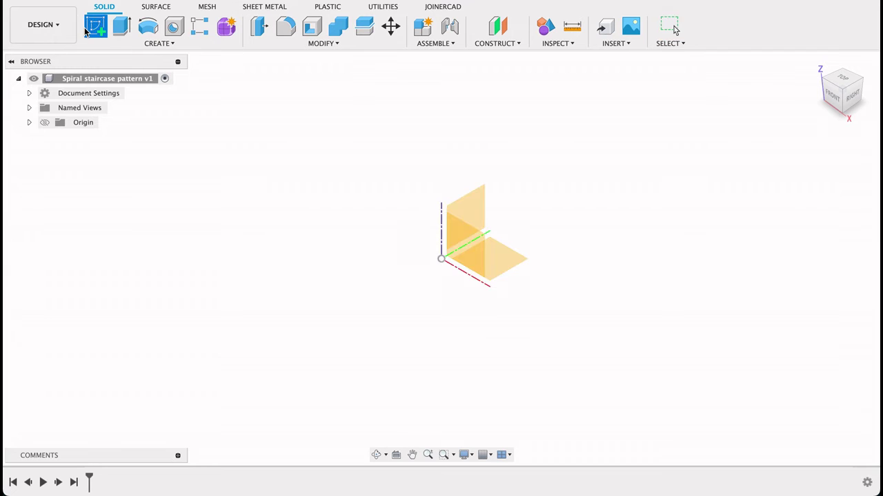
pyautogui.click(510, 264)
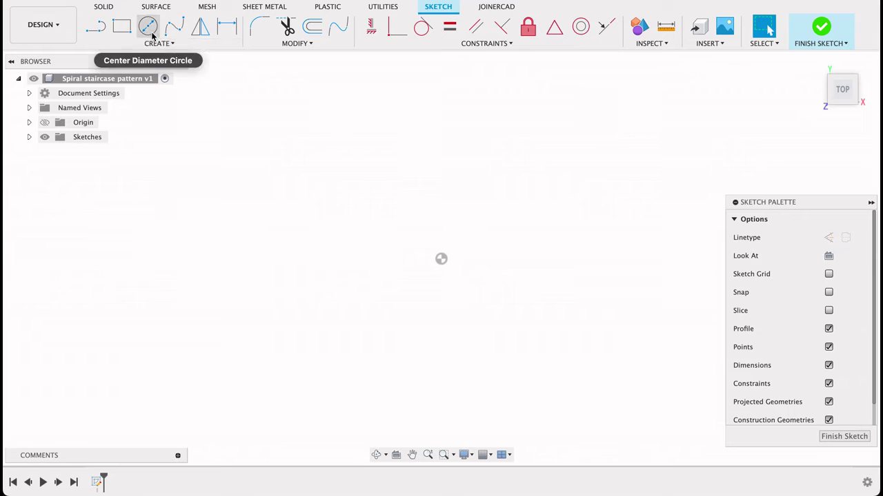
pyautogui.click(148, 26)
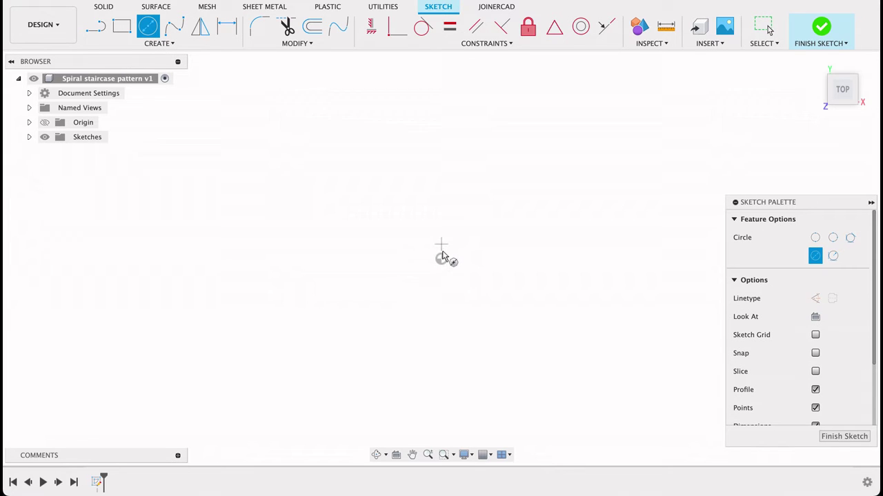
pyautogui.click(447, 261)
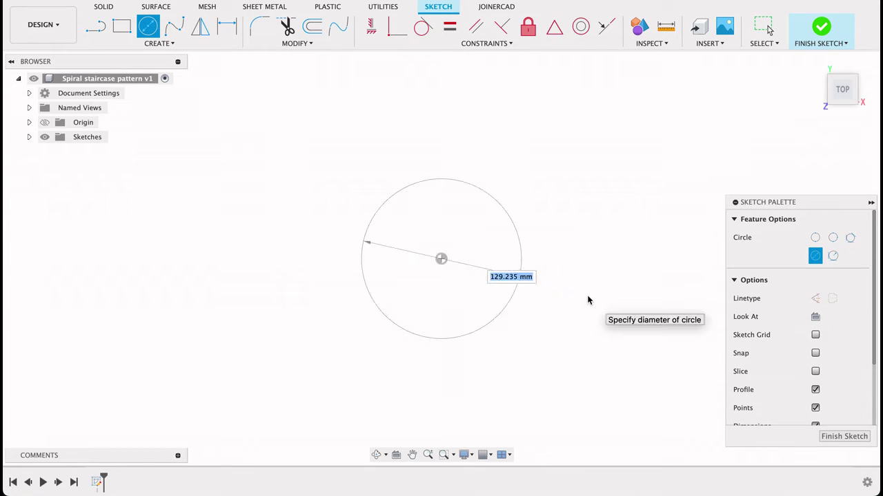
pyautogui.press('Return')
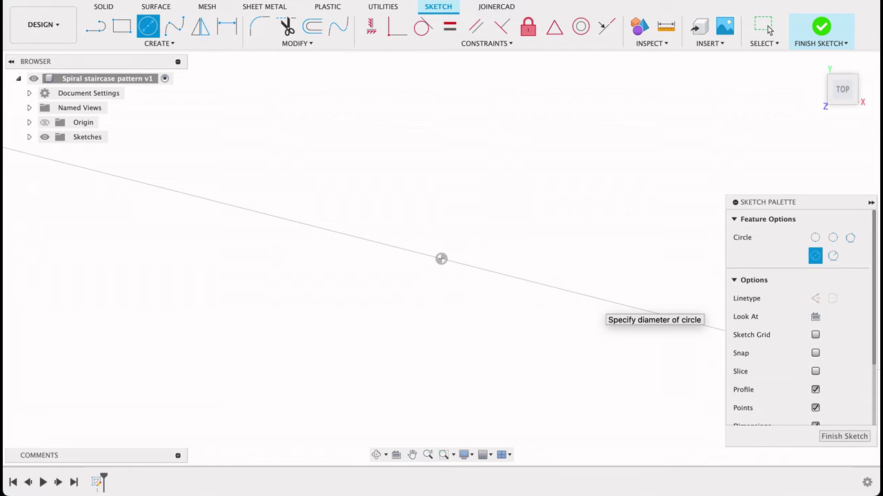
pyautogui.click(769, 28)
pyautogui.scroll(-6, 431, 280)
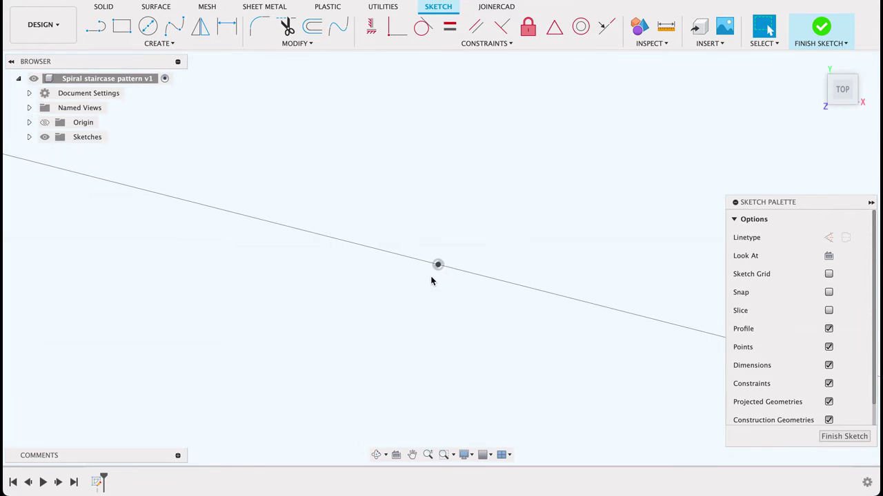
pyautogui.scroll(-2, 432, 280)
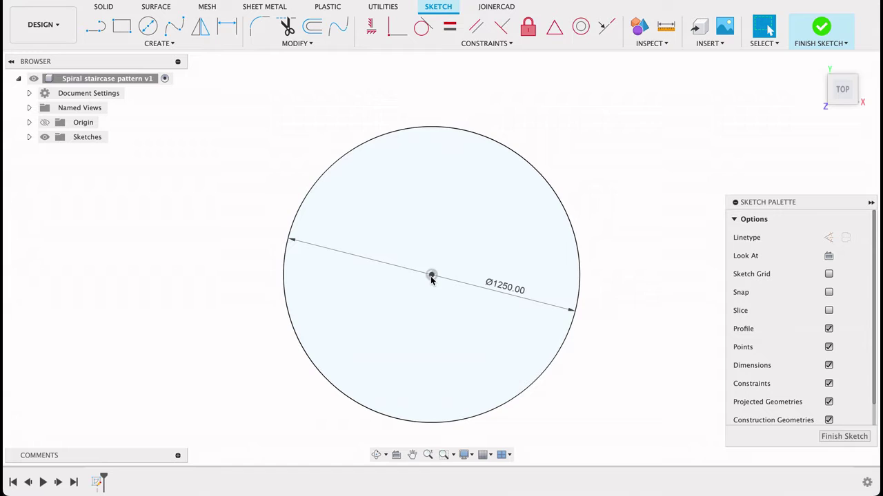
pyautogui.scroll(-1, 432, 279)
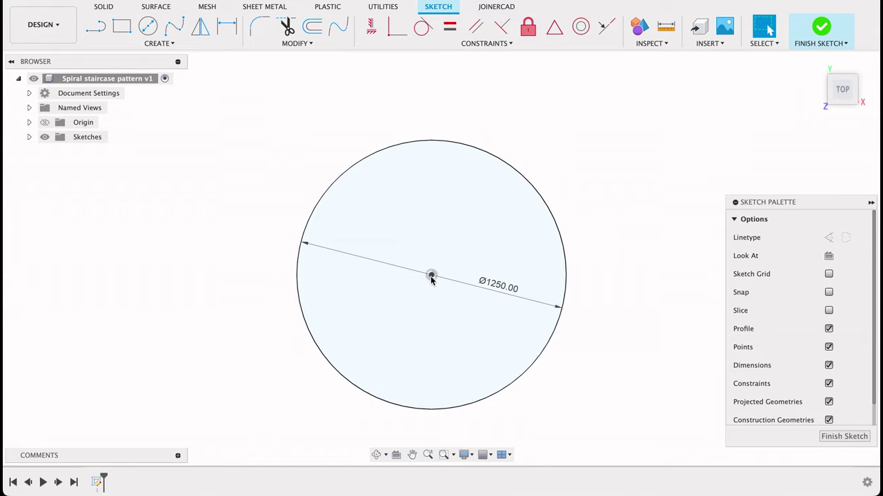
# Draw a vertical line from the circle's centre up to its circumference
pyautogui.press('l')
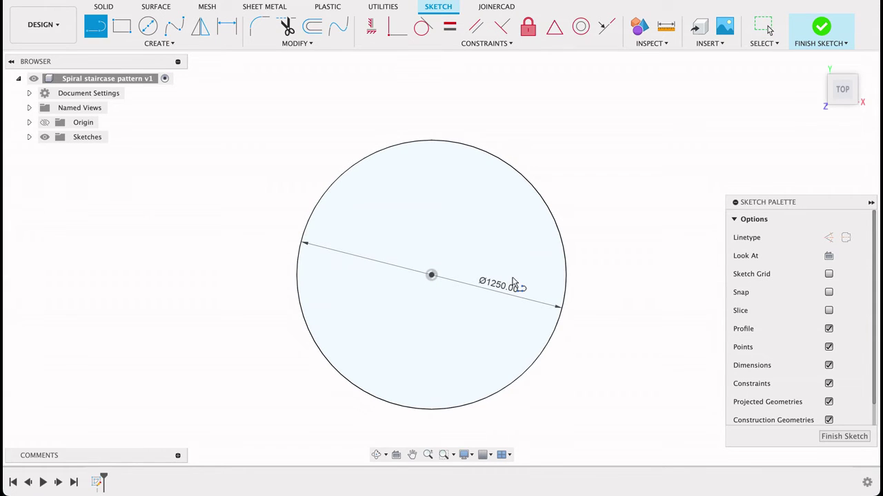
pyautogui.click(431, 276)
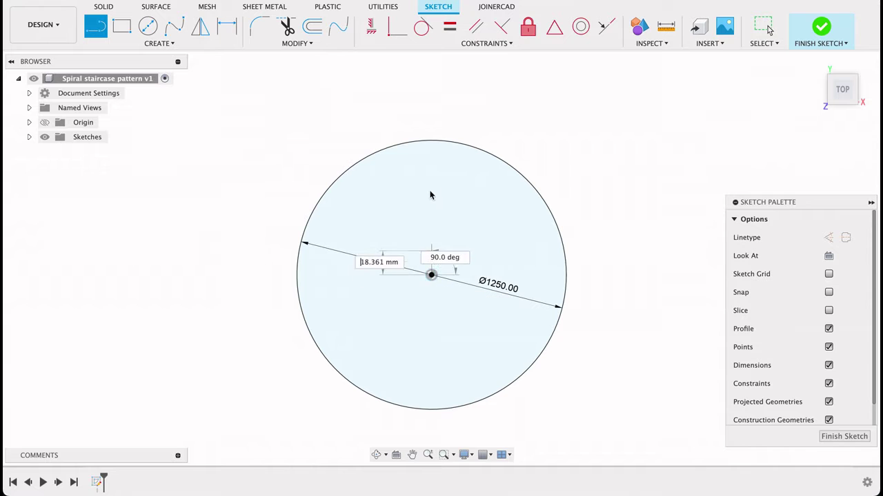
pyautogui.doubleClick(432, 142)
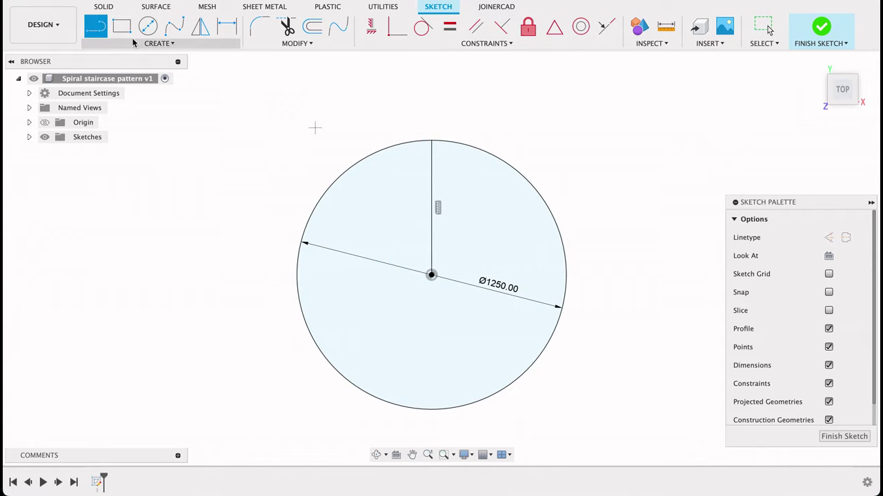
# Circular-pattern the radius line around the circle's centre with full distribution and a quantity of 12, and finish the sketch
pyautogui.click(157, 43)
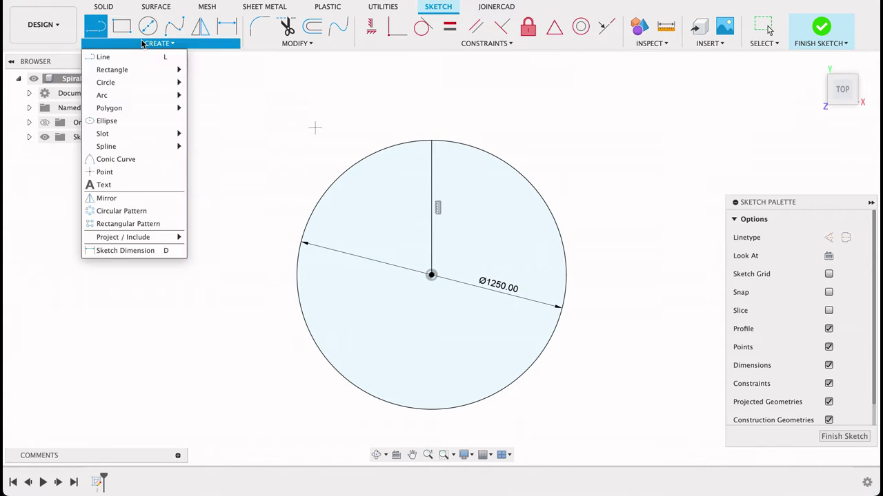
pyautogui.click(135, 211)
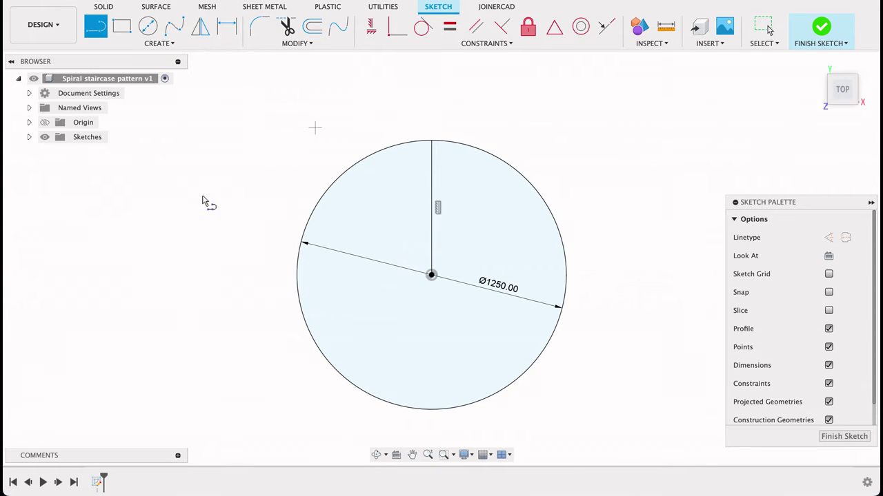
pyautogui.click(431, 197)
pyautogui.click(648, 237)
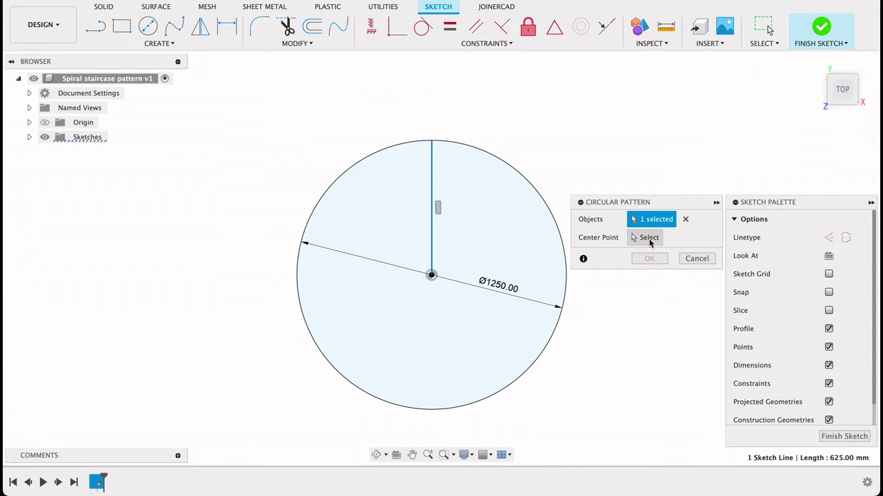
pyautogui.click(431, 275)
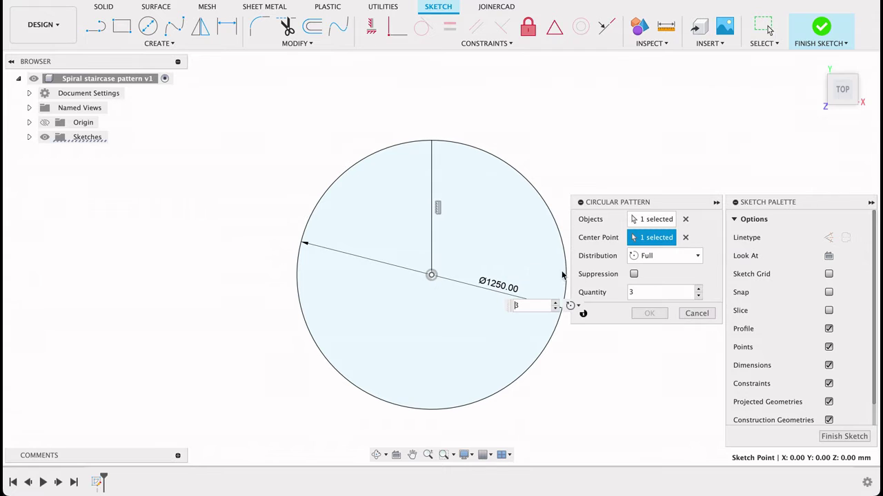
pyautogui.doubleClick(675, 292)
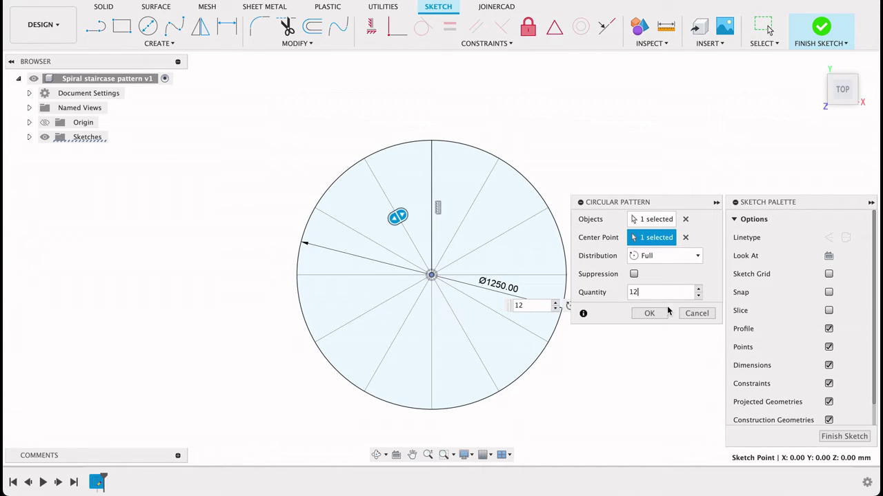
pyautogui.click(649, 314)
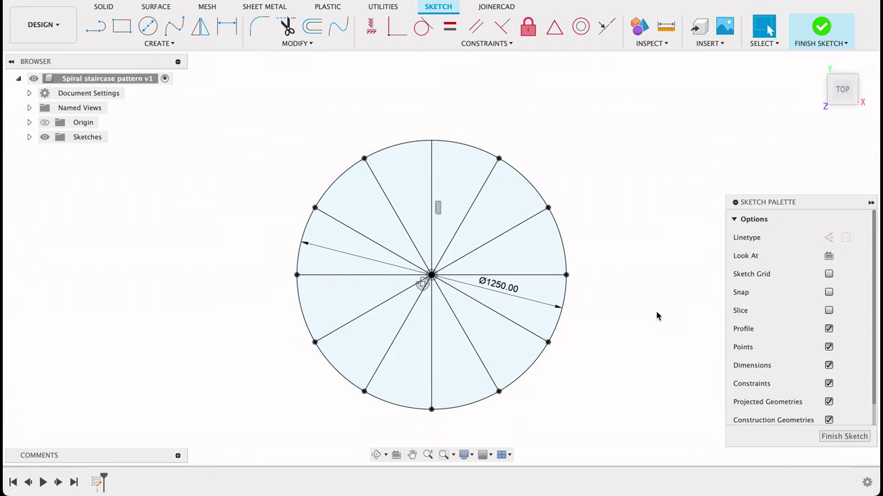
pyautogui.click(844, 436)
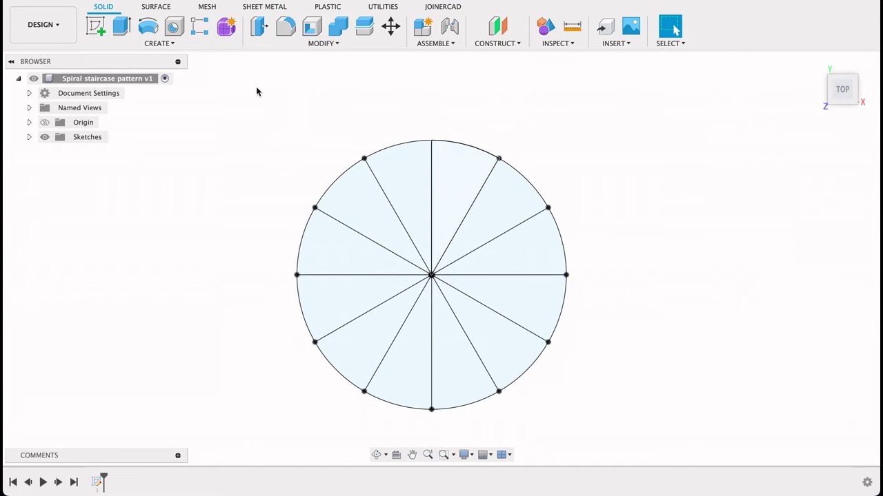
# Extrude the wedge profile just clockwise of the vertical radius line by 200 mm as a new body
pyautogui.click(122, 26)
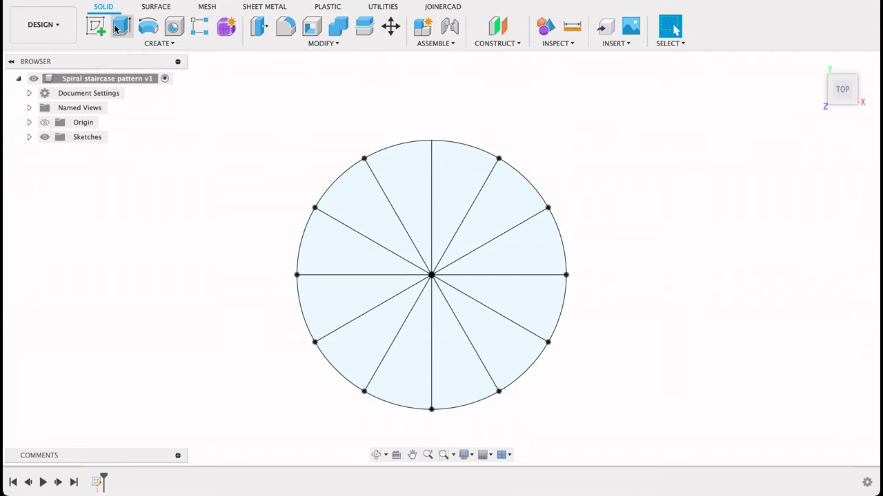
pyautogui.click(448, 178)
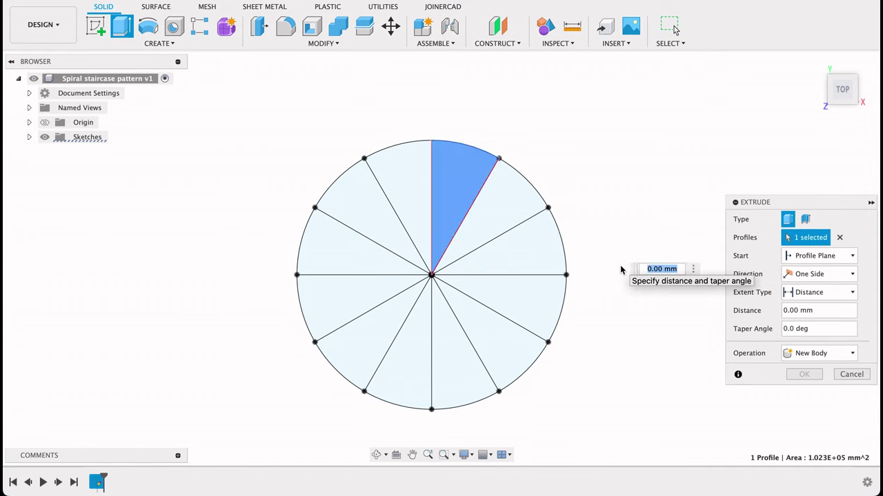
pyautogui.write('200')
pyautogui.press('Return')
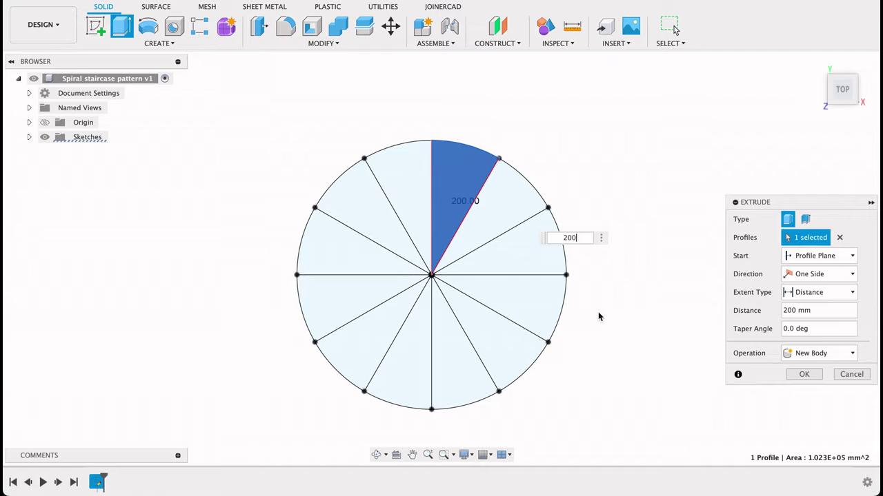
pyautogui.press('Return')
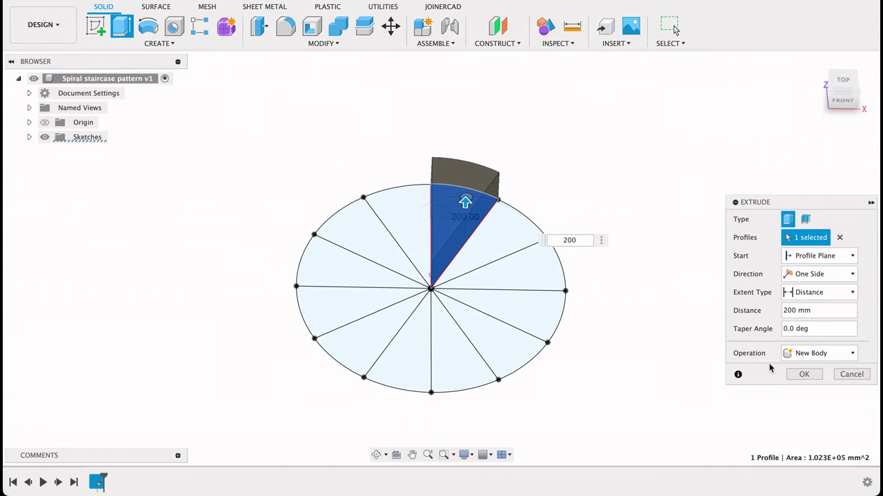
pyautogui.click(802, 375)
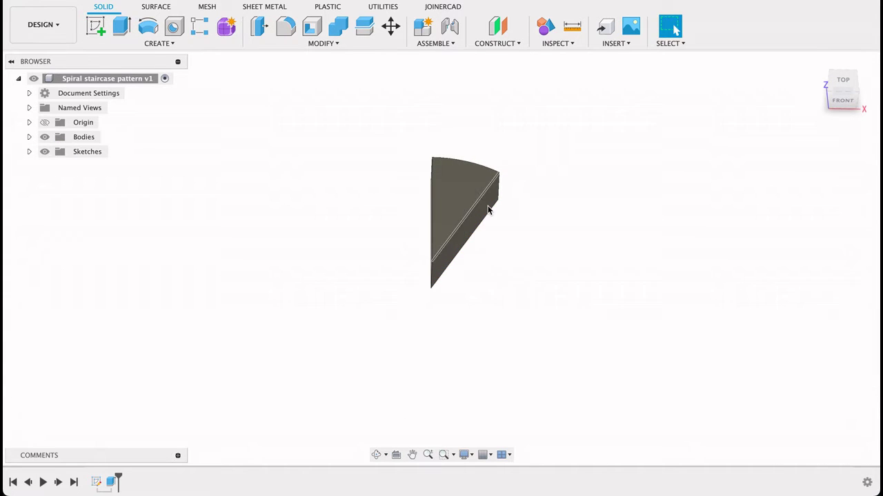
# Circular-pattern the wedge body around the vertical Z axis with full distribution and a quantity of 12
pyautogui.click(166, 44)
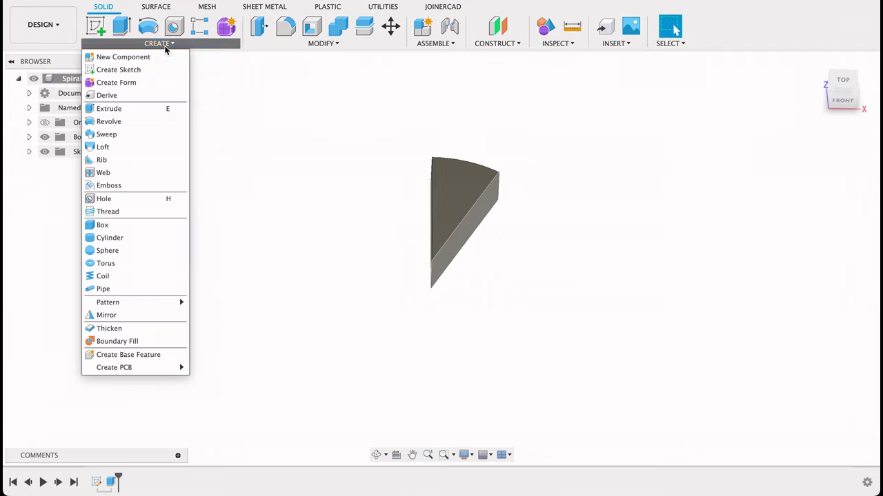
pyautogui.moveTo(165, 305)
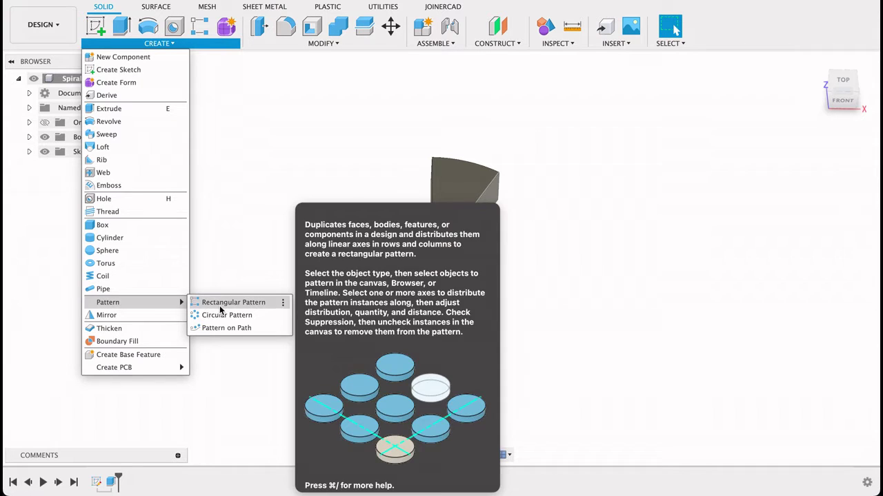
pyautogui.click(218, 311)
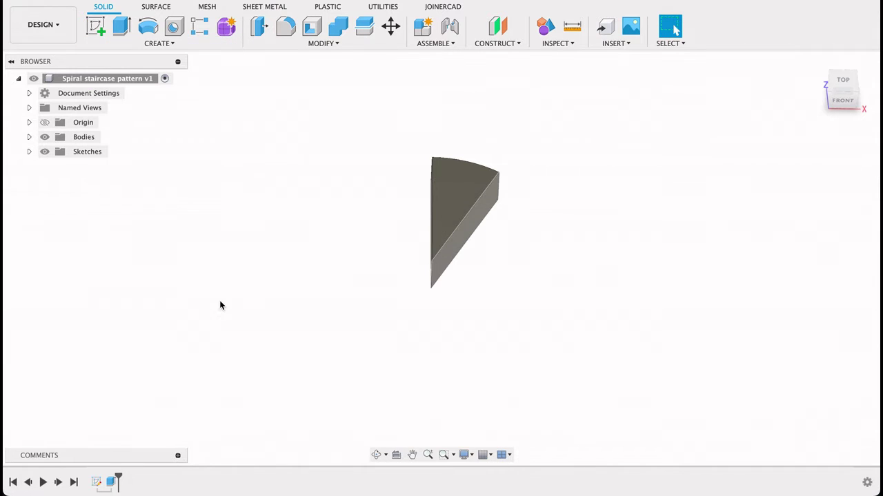
pyautogui.click(454, 204)
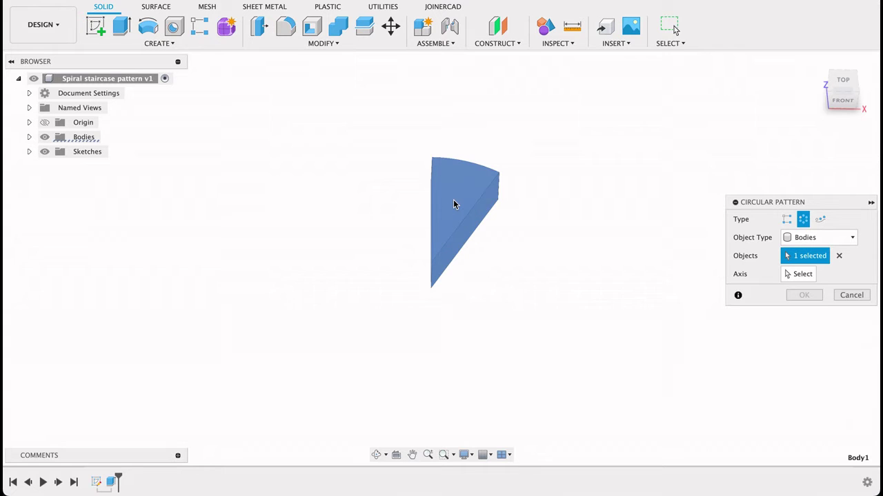
pyautogui.click(793, 274)
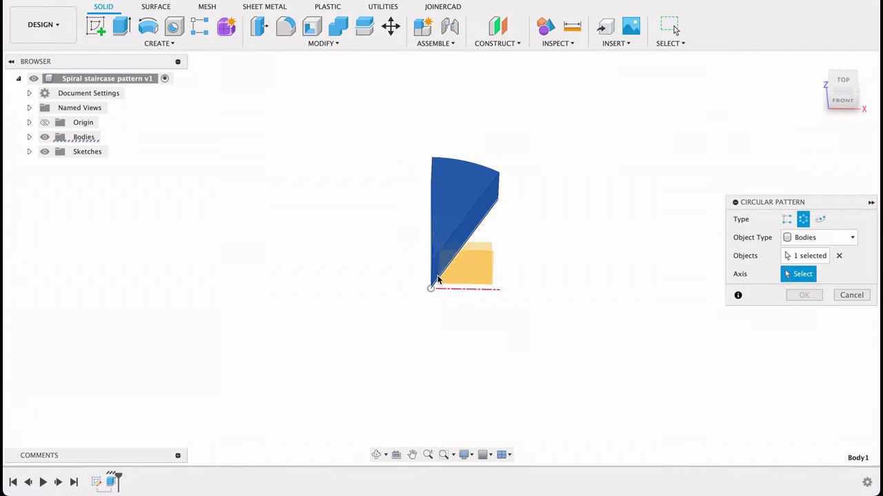
pyautogui.click(432, 283)
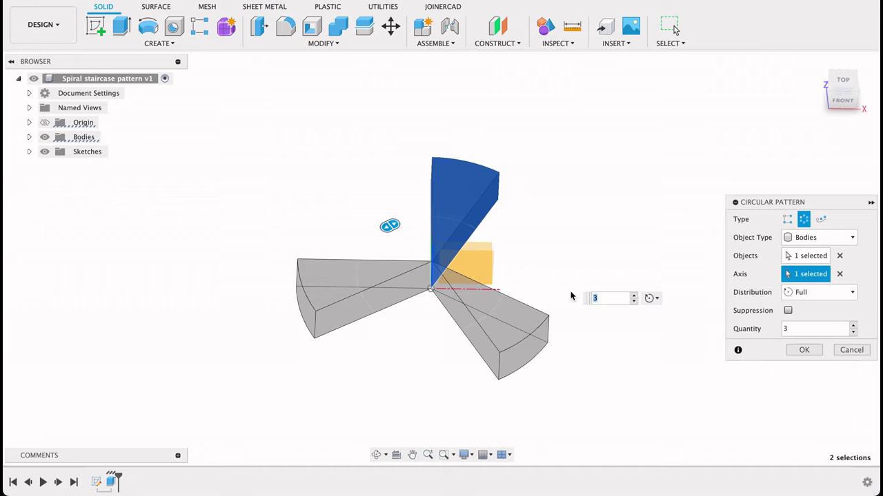
pyautogui.click(817, 328)
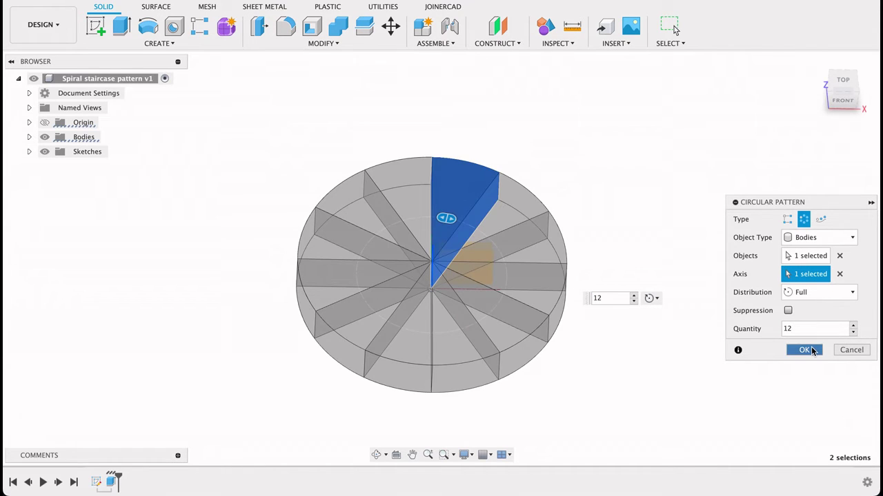
pyautogui.click(807, 350)
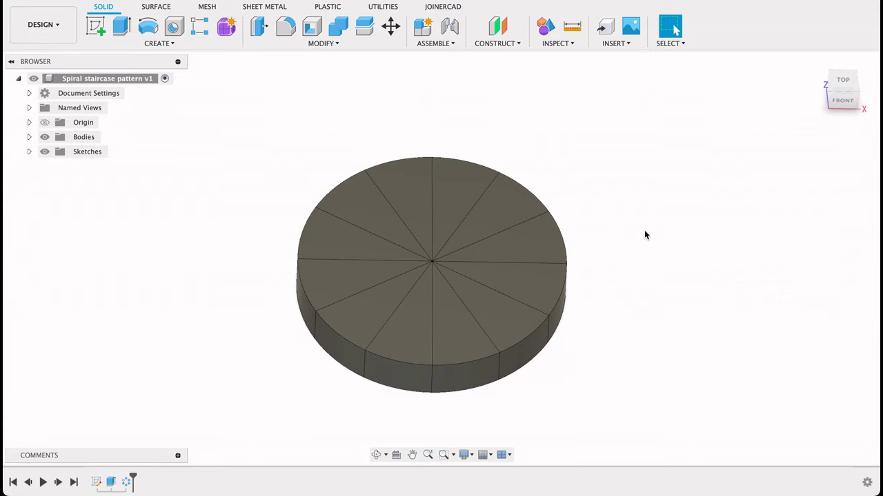
# Start a rectangular pattern of all twelve wedge bodies, using a vertical edge of the disc as the axis
pyautogui.scroll(-5, 644, 234)
pyautogui.moveTo(610, 195); pyautogui.dragTo(534, 196, button='middle')
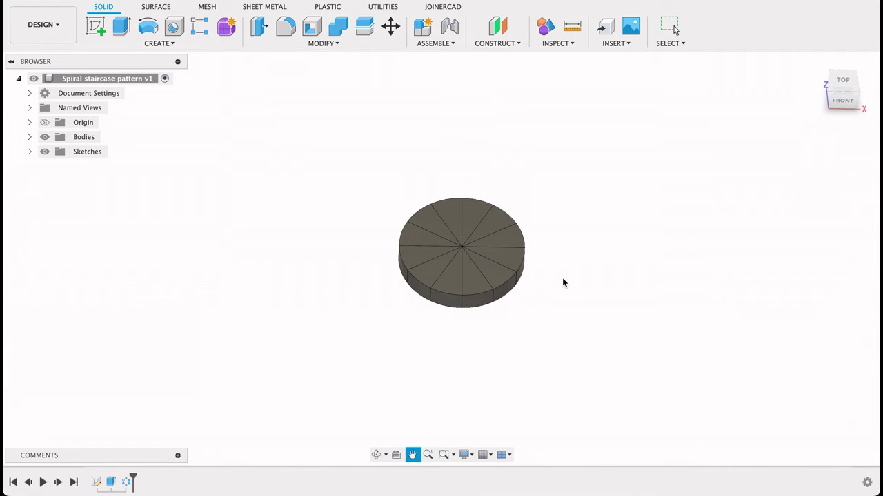
pyautogui.click(167, 44)
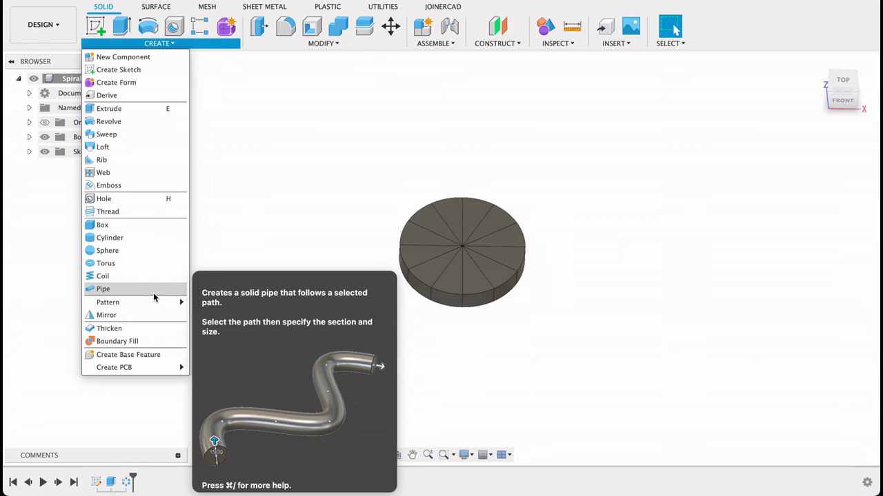
pyautogui.moveTo(152, 302)
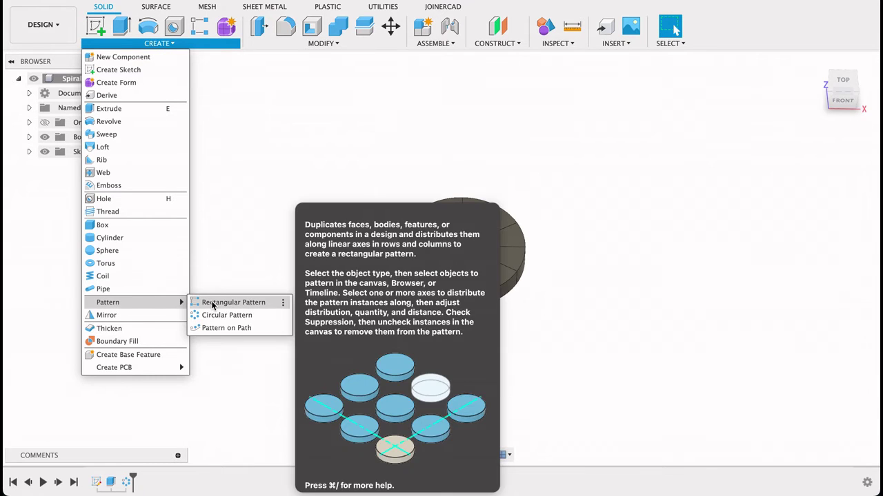
pyautogui.click(213, 304)
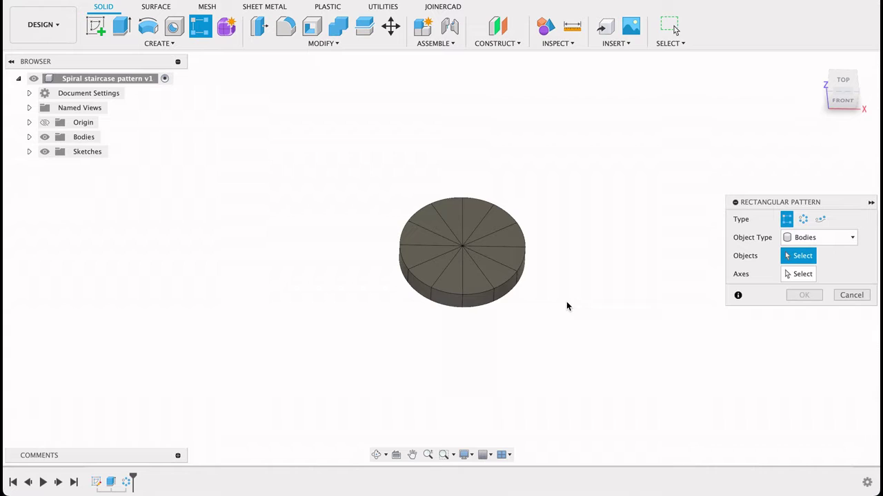
pyautogui.moveTo(573, 304); pyautogui.dragTo(390, 174)
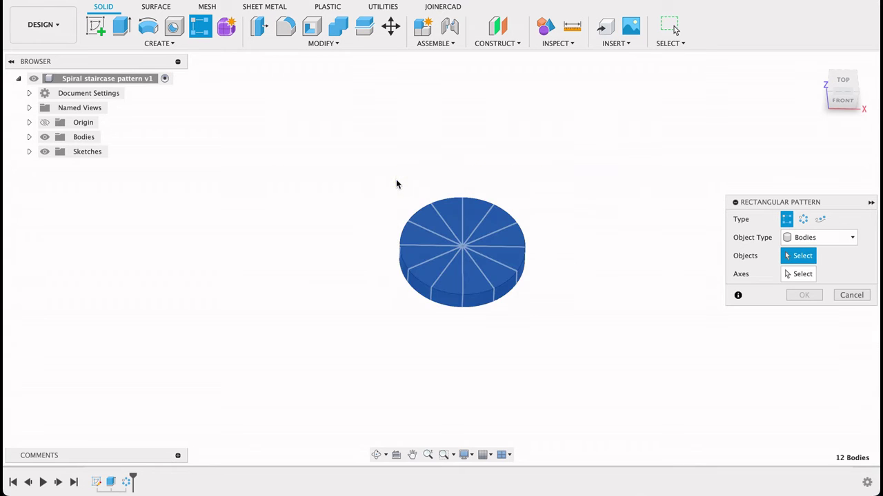
pyautogui.click(798, 274)
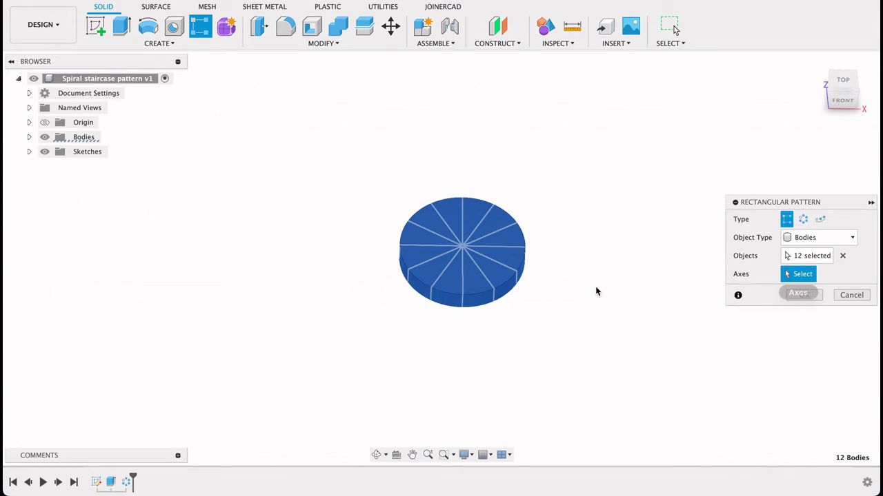
pyautogui.click(462, 309)
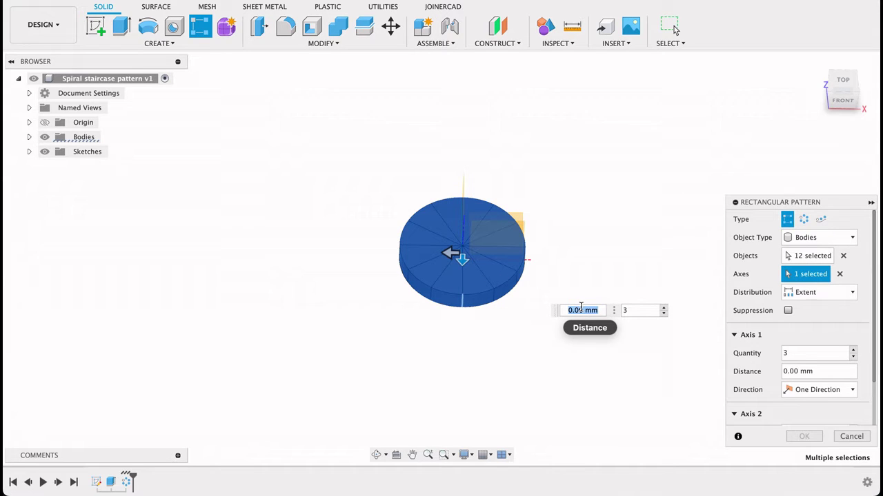
# Set the pattern's extent distance to -2000 mm and its quantity to 11, and create the stacked discs
pyautogui.click(570, 310)
pyautogui.write('-200')
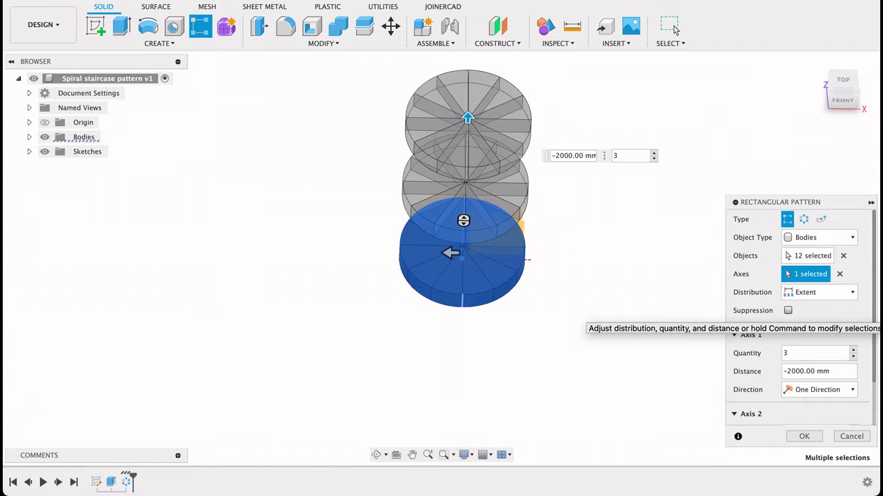
pyautogui.press('Return')
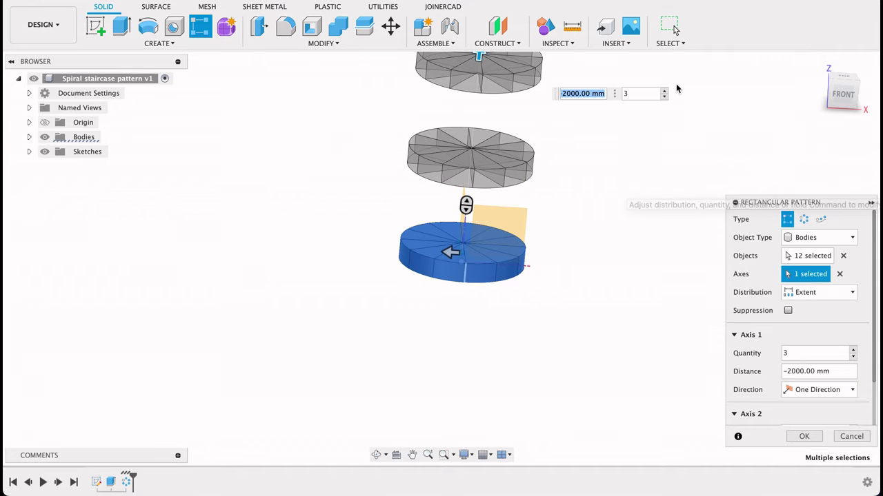
pyautogui.click(666, 91)
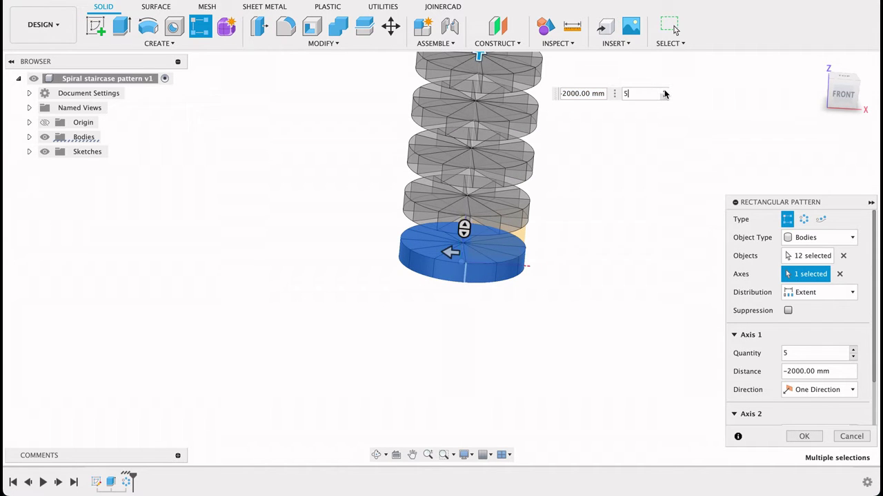
pyautogui.click(664, 92)
pyautogui.click(664, 92)
pyautogui.click(664, 91)
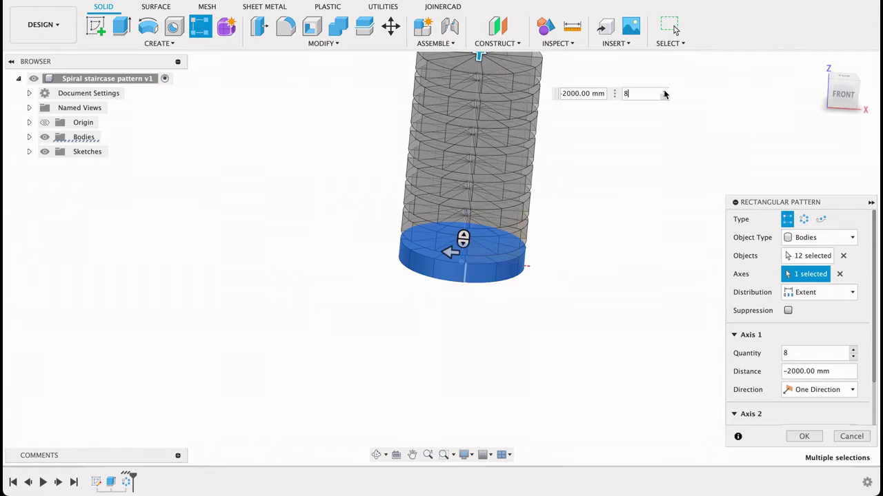
pyautogui.click(665, 92)
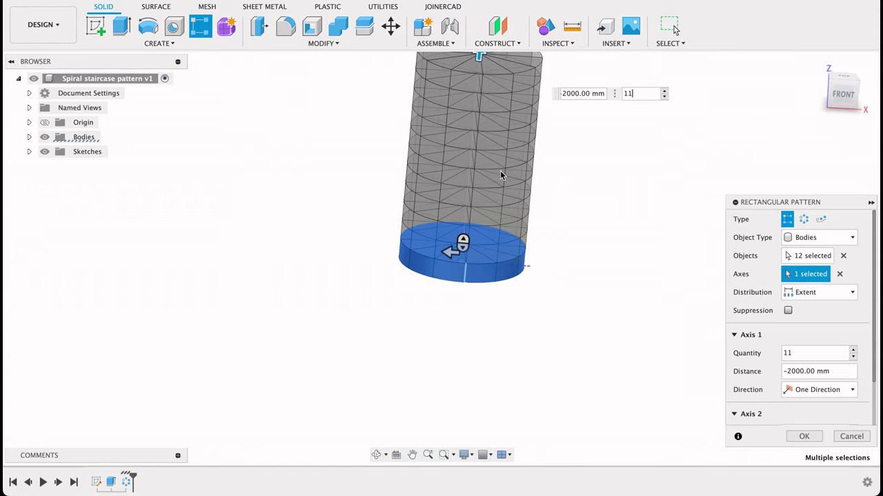
pyautogui.click(805, 436)
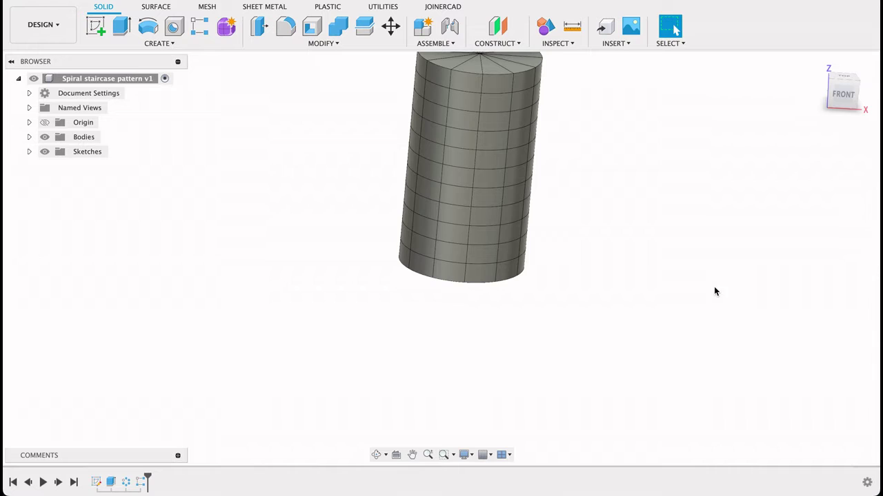
pyautogui.moveTo(671, 226); pyautogui.dragTo(658, 295, button='middle')
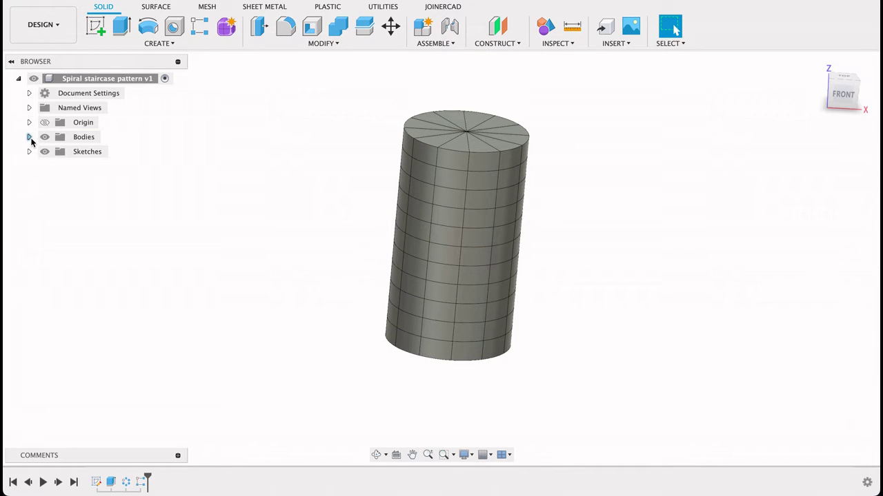
pyautogui.click(29, 136)
pyautogui.scroll(-4, 76, 181)
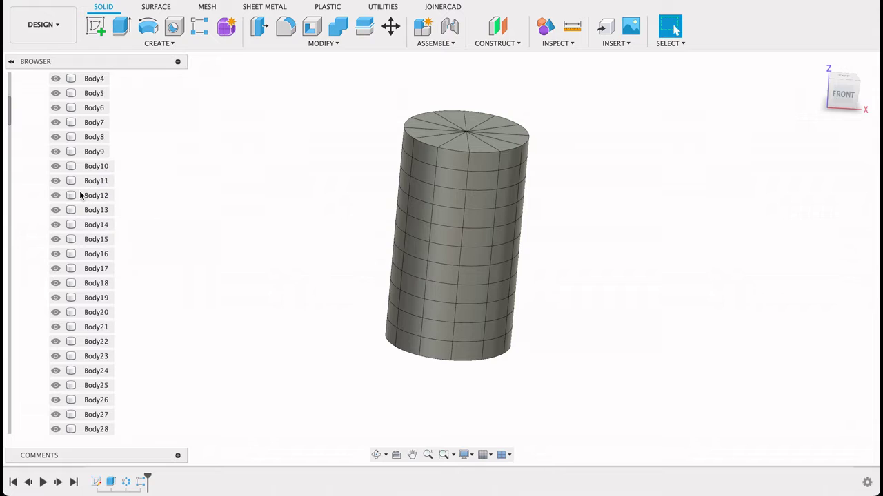
pyautogui.scroll(3, 80, 196)
pyautogui.click(28, 108)
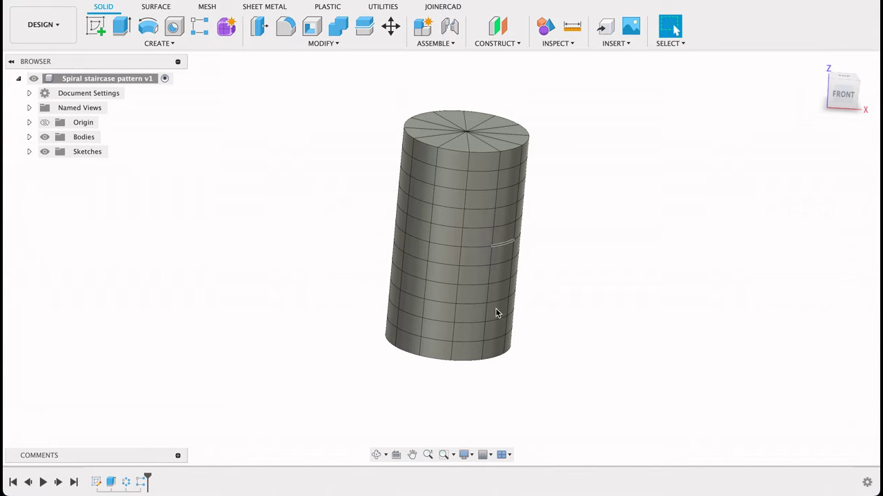
pyautogui.click(435, 354)
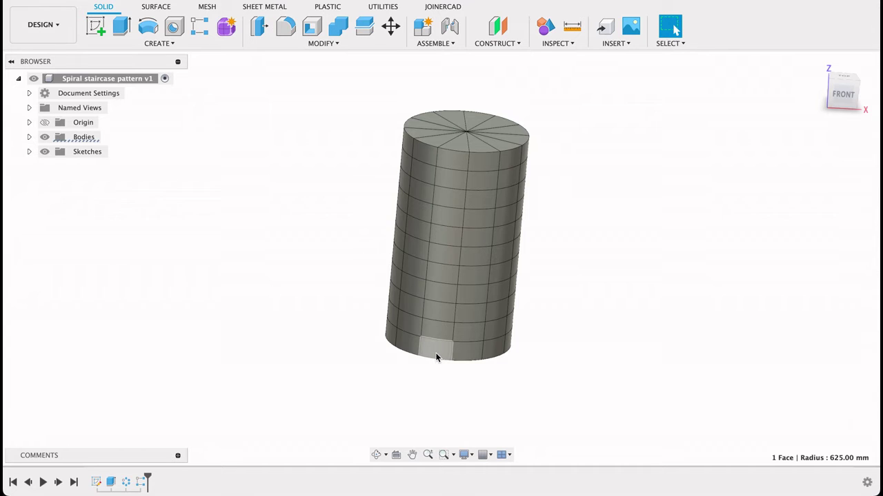
pyautogui.click(468, 336)
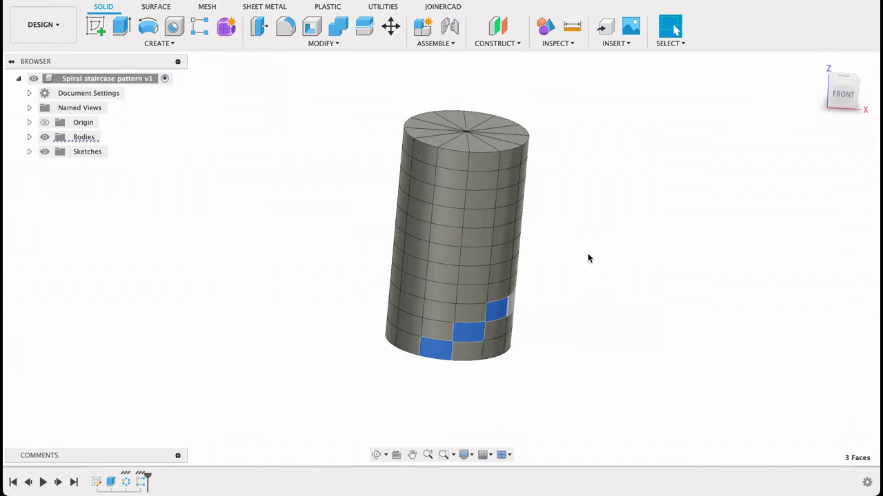
pyautogui.keyDown('shift'); pyautogui.moveTo(587, 253); pyautogui.dragTo(513, 279, button='middle'); pyautogui.keyUp('shift')
pyautogui.click(488, 294)
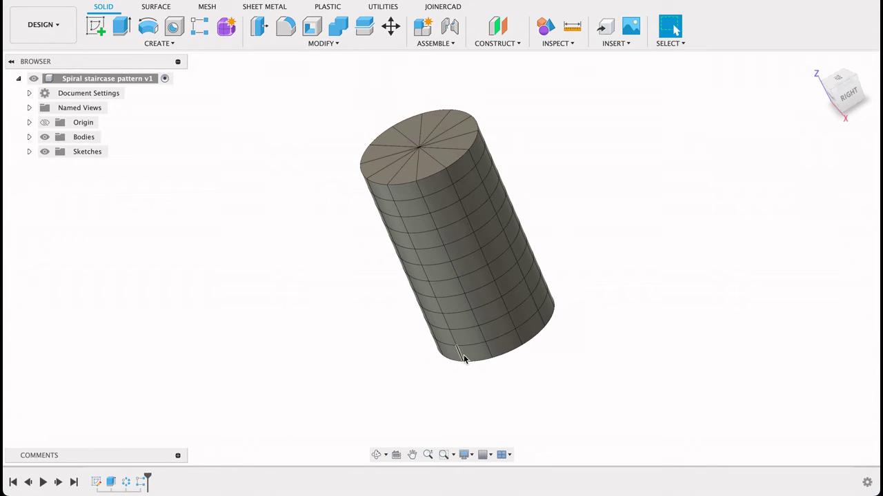
# Combine by joining eleven wedge bodies, one per level, rising counterclockwise one segment at a time from the lowest disc to the uppermost
pyautogui.keyDown('shift'); pyautogui.click(495, 329); pyautogui.keyUp('shift')
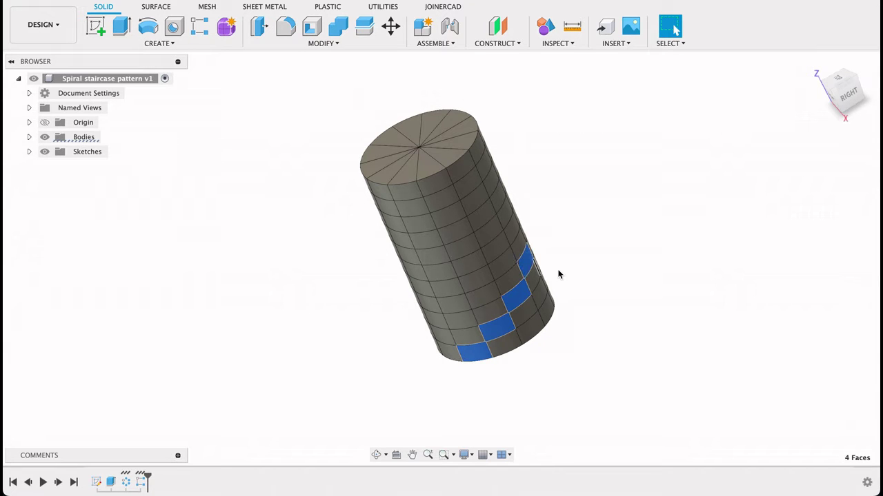
pyautogui.keyDown('shift'); pyautogui.moveTo(625, 230); pyautogui.dragTo(542, 296, button='middle'); pyautogui.keyUp('shift')
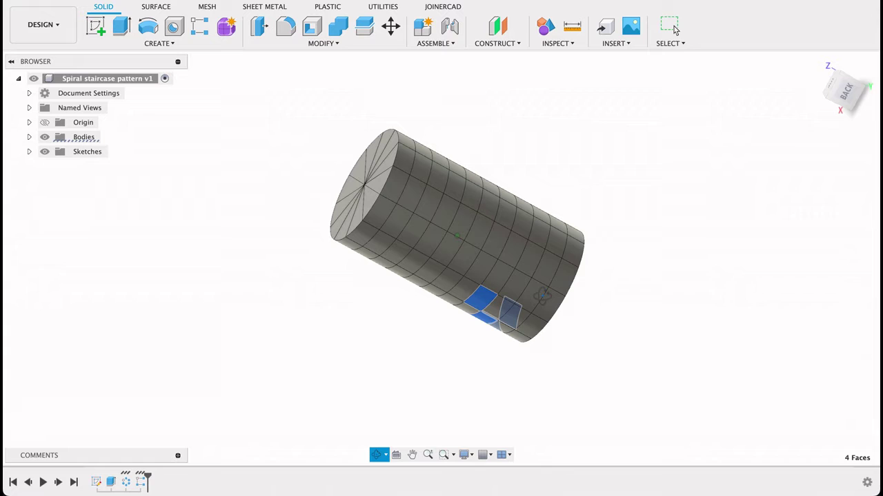
pyautogui.keyDown('shift'); pyautogui.click(480, 274); pyautogui.keyUp('shift')
pyautogui.keyDown('shift'); pyautogui.click(478, 235); pyautogui.keyUp('shift')
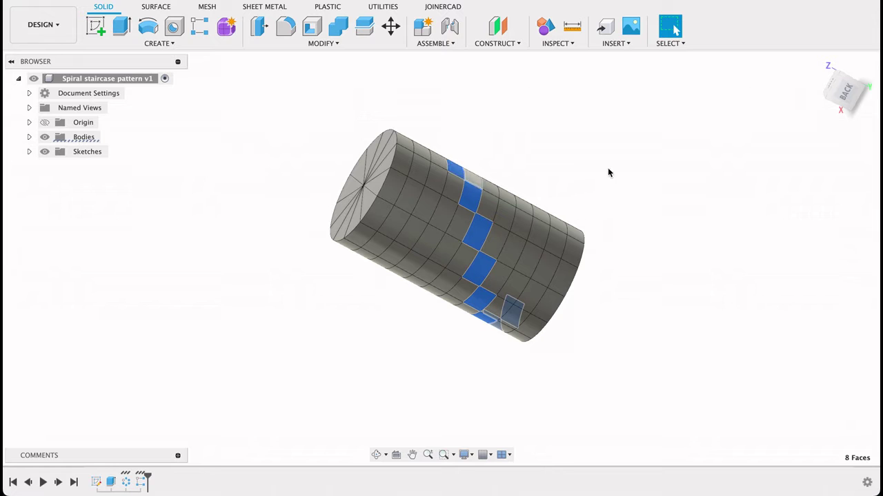
pyautogui.keyDown('shift'); pyautogui.moveTo(609, 172); pyautogui.dragTo(595, 247, button='middle'); pyautogui.keyUp('shift')
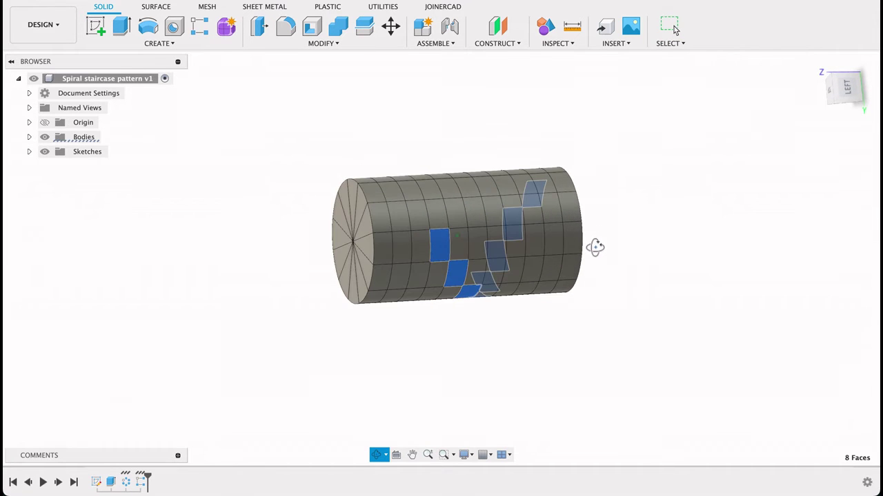
pyautogui.keyDown('shift'); pyautogui.click(415, 214); pyautogui.keyUp('shift')
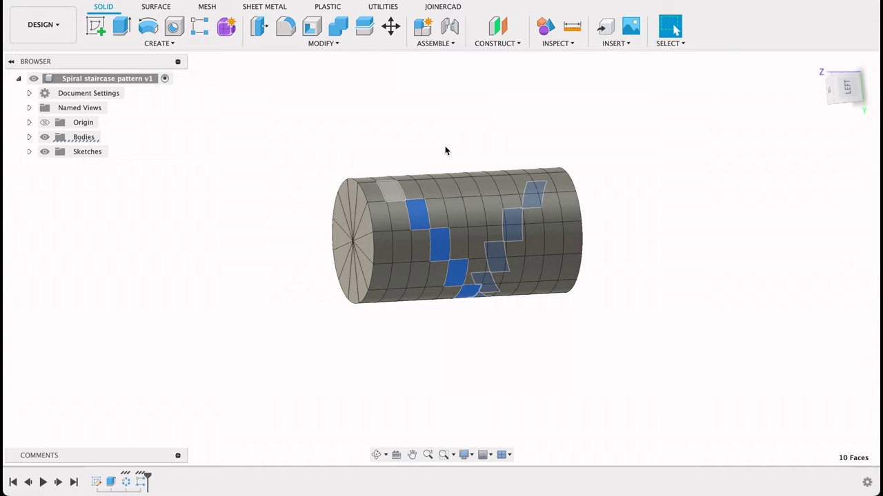
pyautogui.keyDown('shift'); pyautogui.moveTo(455, 141); pyautogui.dragTo(457, 217, button='middle'); pyautogui.keyUp('shift')
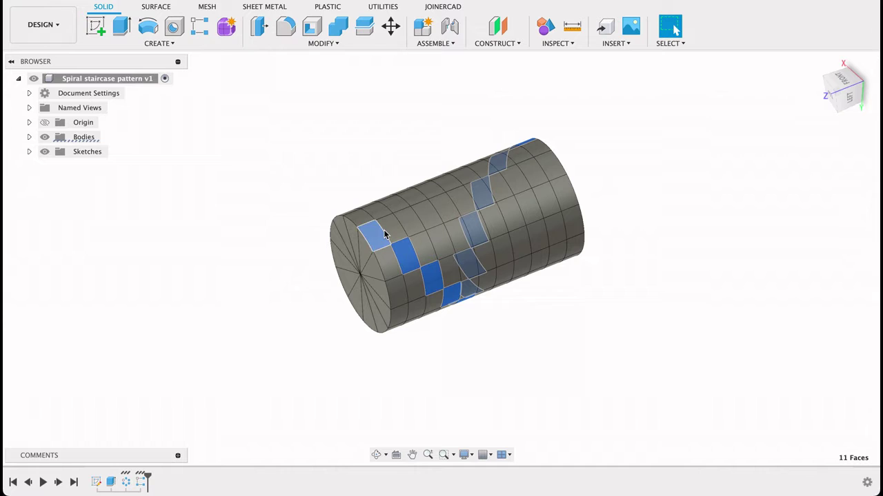
pyautogui.click(338, 26)
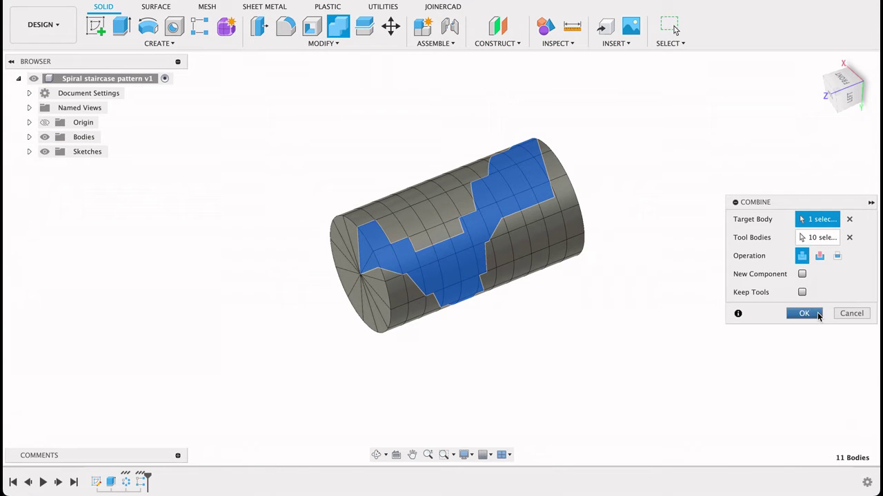
pyautogui.click(802, 314)
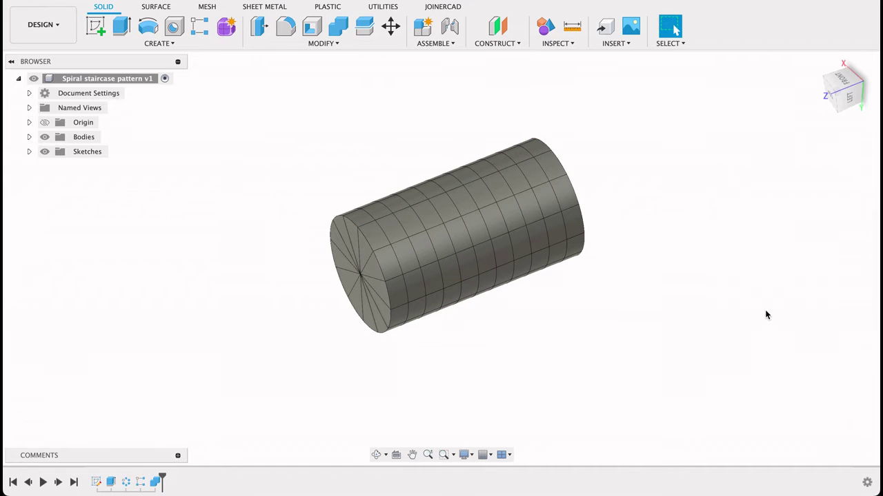
# Rename the combined spiral body as Staircase and hide it
pyautogui.click(29, 137)
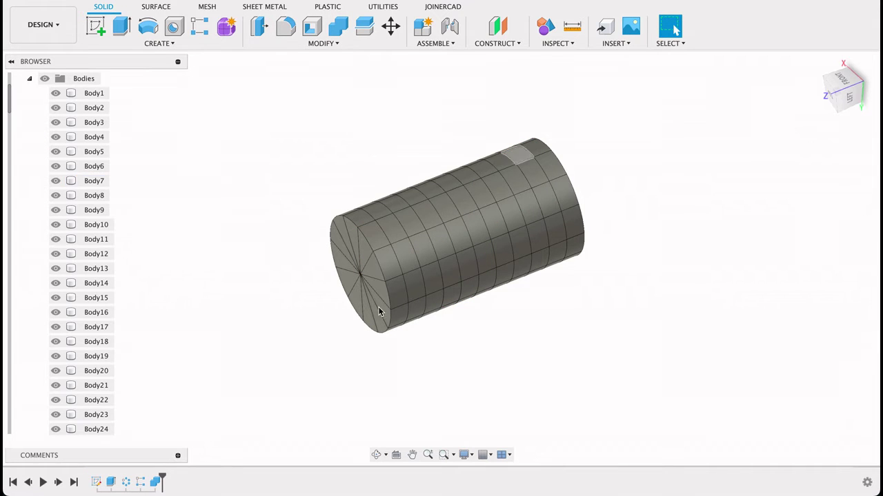
pyautogui.moveTo(825, 102); pyautogui.dragTo(723, 177)
pyautogui.keyDown('shift'); pyautogui.moveTo(723, 177); pyautogui.dragTo(572, 113, button='middle'); pyautogui.keyUp('shift')
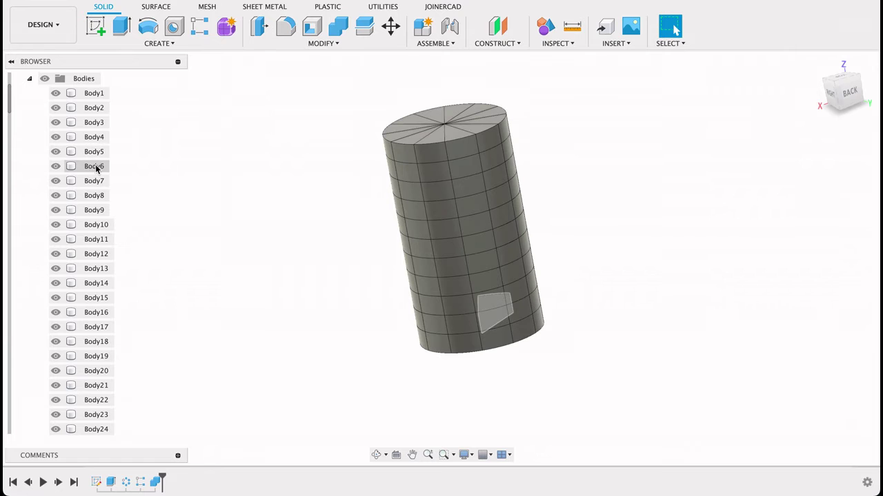
pyautogui.doubleClick(92, 211)
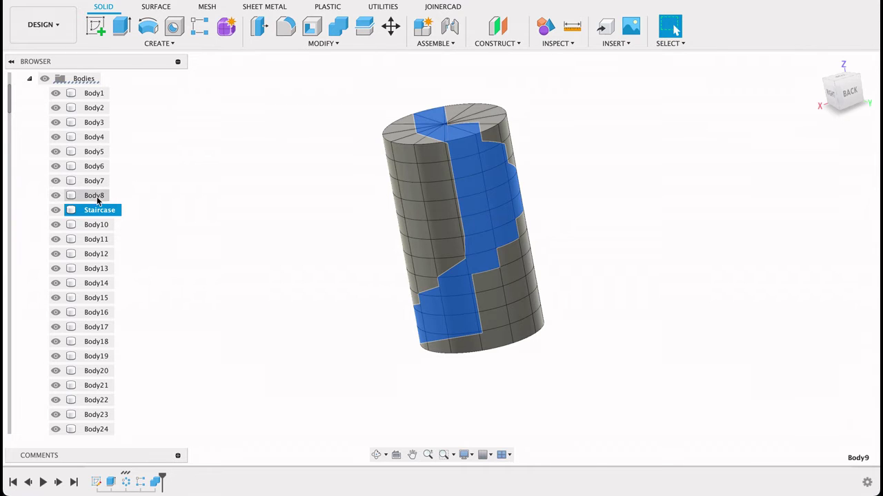
pyautogui.click(56, 210)
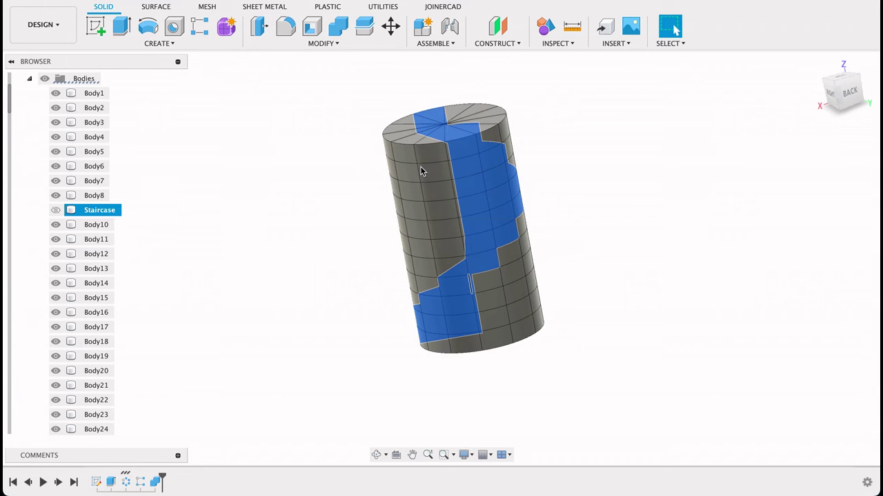
# Window-select the full stack of wedge bodies and hide the selected ones
pyautogui.moveTo(629, 386); pyautogui.dragTo(351, 82)
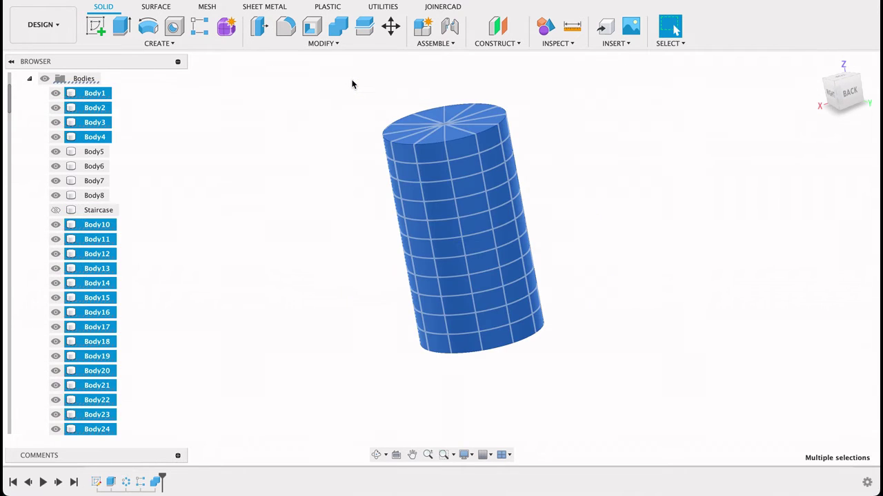
pyautogui.rightClick(455, 198)
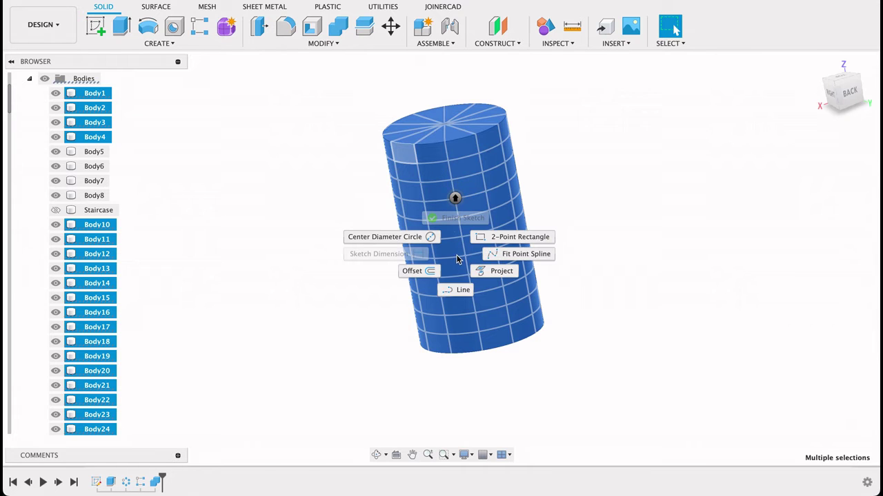
pyautogui.press('Escape')
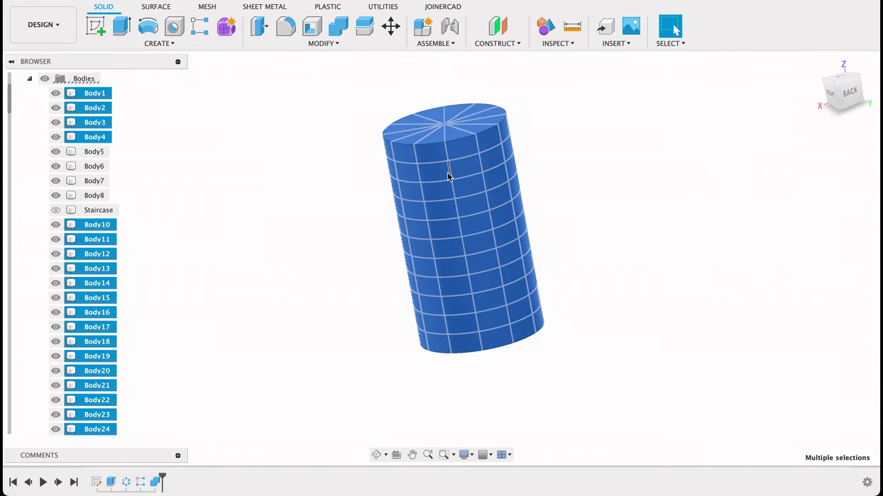
pyautogui.rightClick(447, 176)
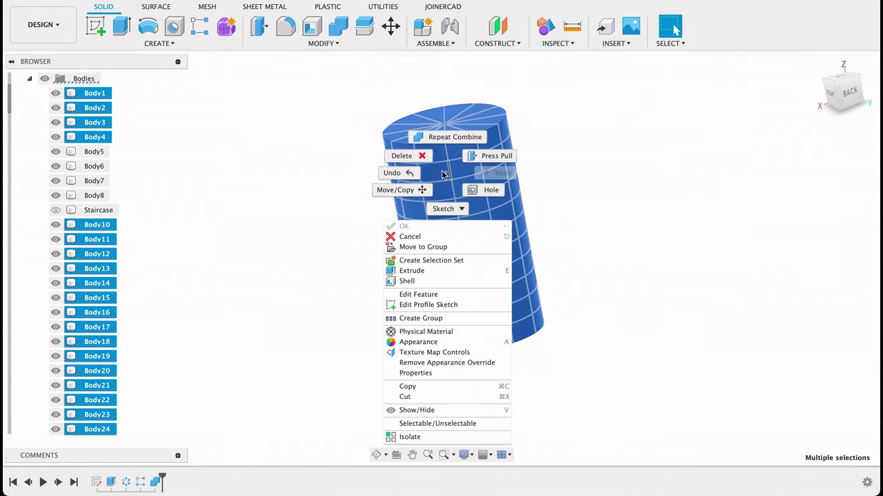
pyautogui.click(435, 411)
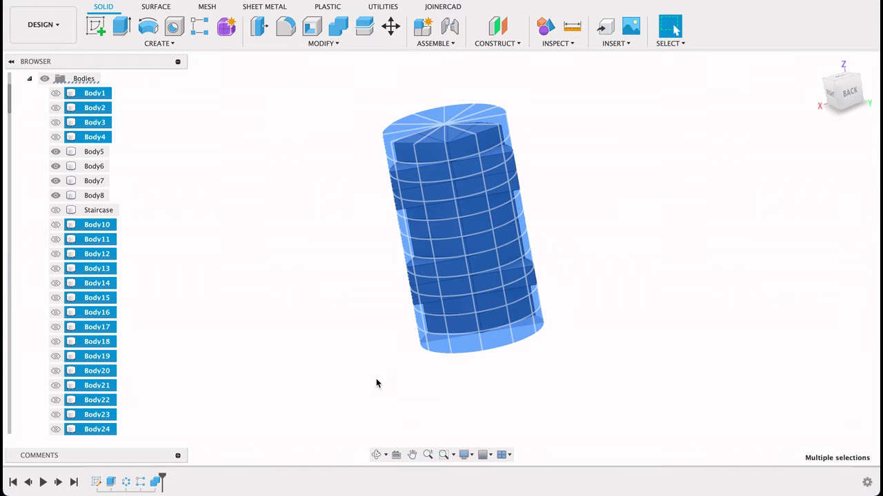
pyautogui.click(369, 340)
# Select the wedge bodies still visible, Body5 to Body8, and hide them as well
pyautogui.keyDown('shift'); pyautogui.moveTo(382, 309); pyautogui.dragTo(549, 371, button='middle'); pyautogui.keyUp('shift')
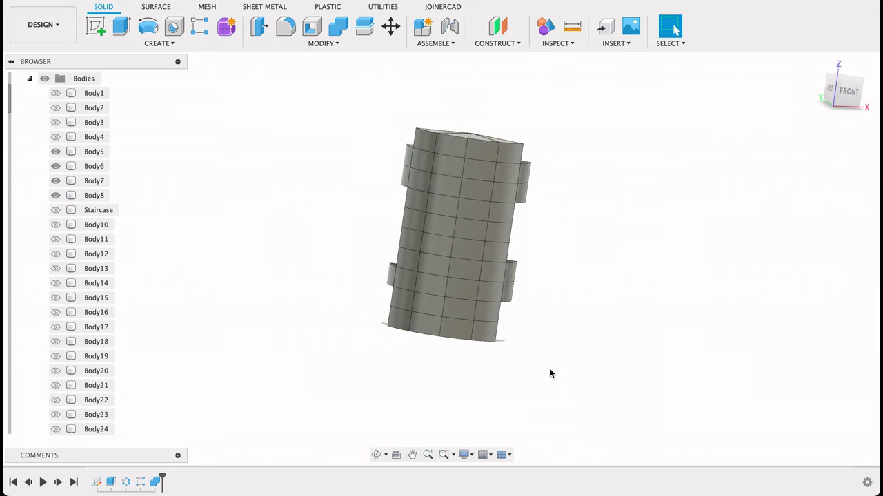
pyautogui.moveTo(550, 371); pyautogui.dragTo(367, 104)
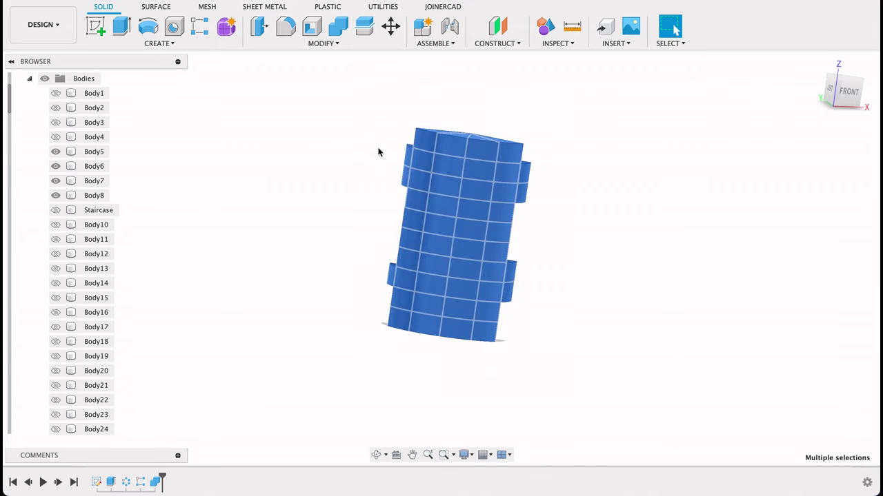
pyautogui.rightClick(439, 199)
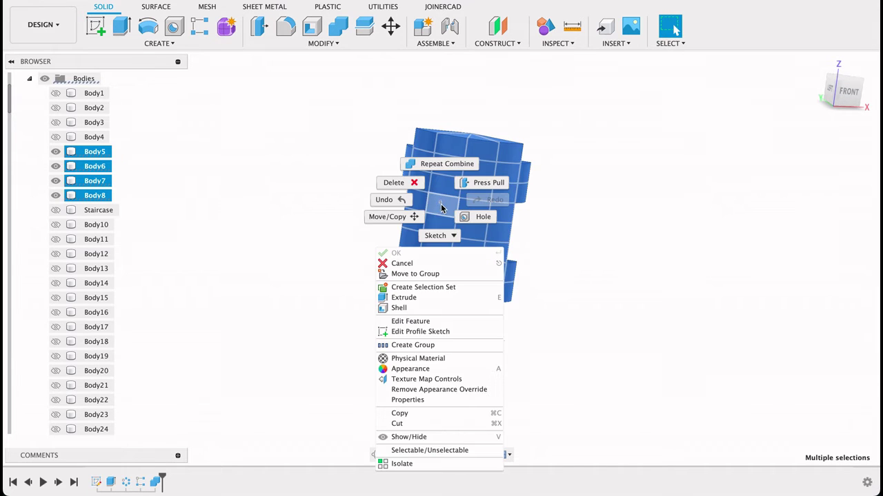
pyautogui.click(402, 439)
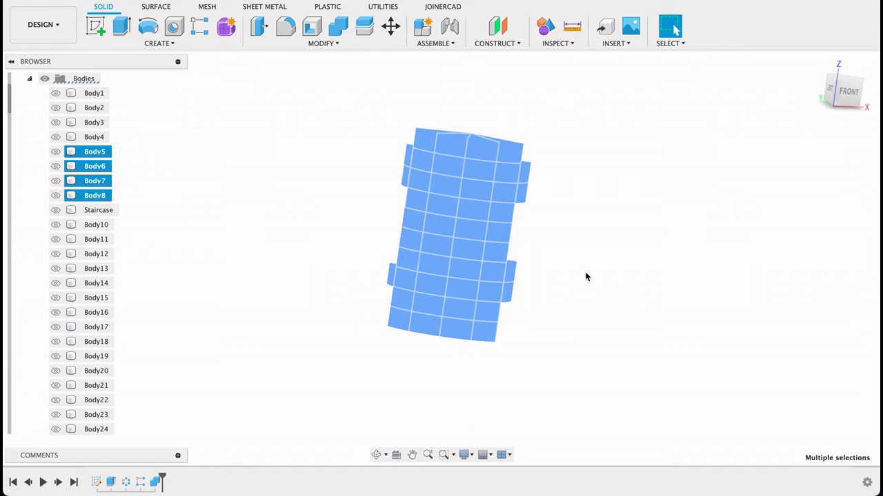
# Show the Staircase body again and inspect it from several sides
pyautogui.keyDown('shift'); pyautogui.moveTo(588, 245); pyautogui.dragTo(490, 201, button='middle'); pyautogui.keyUp('shift')
pyautogui.click(56, 210)
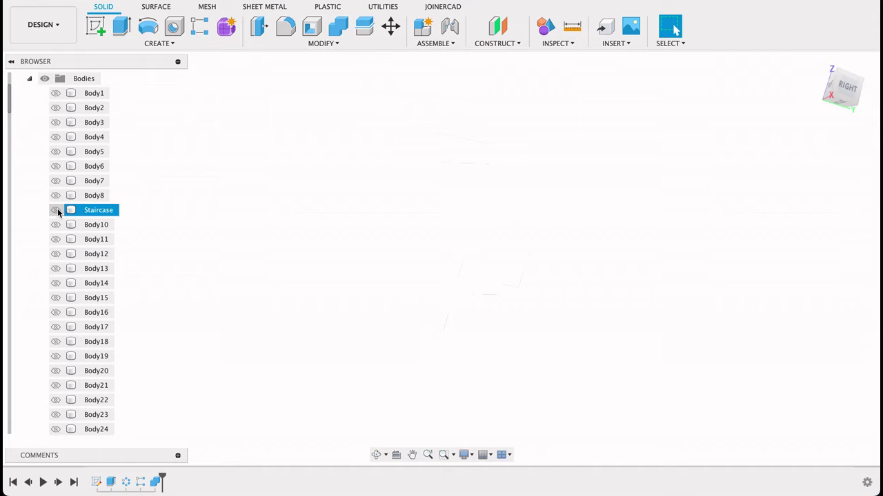
pyautogui.keyDown('shift'); pyautogui.moveTo(611, 193); pyautogui.dragTo(674, 29, button='middle'); pyautogui.keyUp('shift')
pyautogui.keyDown('shift'); pyautogui.moveTo(496, 203); pyautogui.dragTo(563, 255, button='middle'); pyautogui.keyUp('shift')
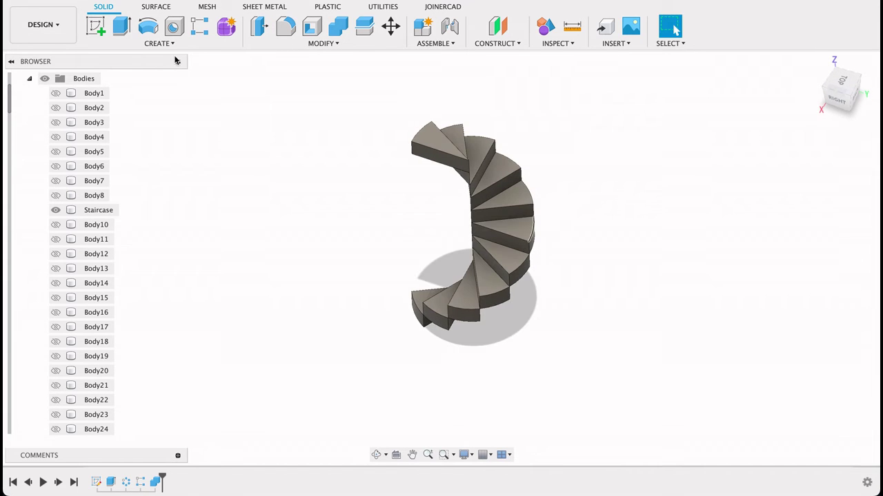
# Sketch a 200 mm diameter circle centred on the staircase axis on the horizontal base plane, and finish the sketch
pyautogui.click(96, 26)
pyautogui.click(473, 337)
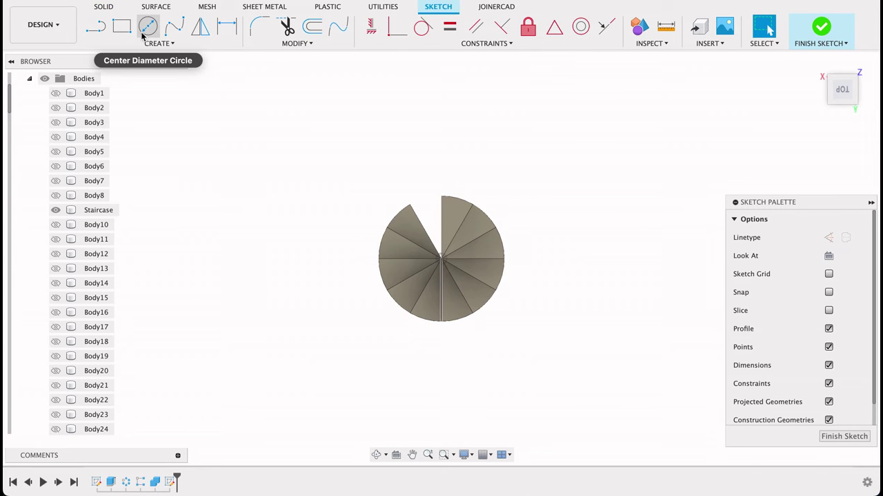
pyautogui.click(147, 26)
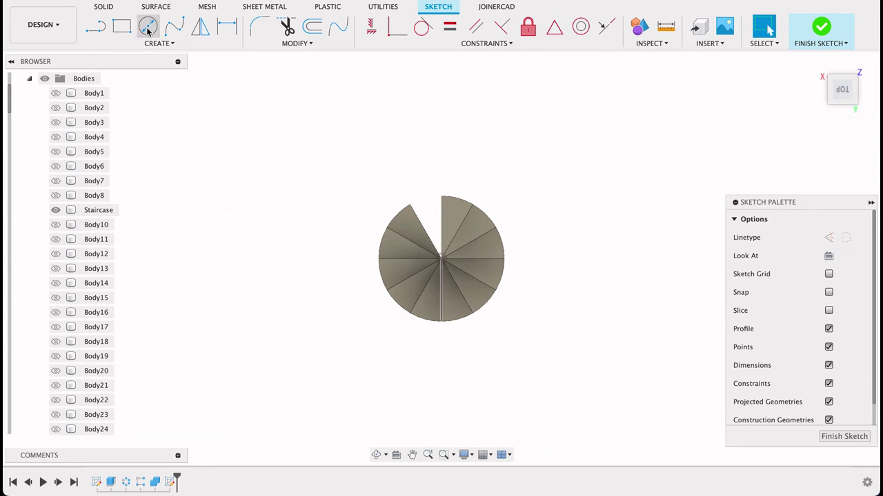
pyautogui.click(441, 259)
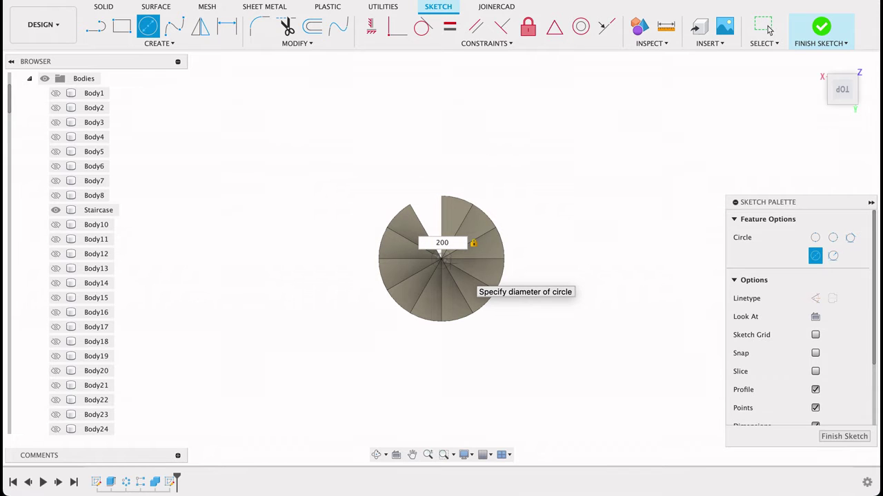
pyautogui.write('200')
pyautogui.press('Return')
pyautogui.press('Escape')
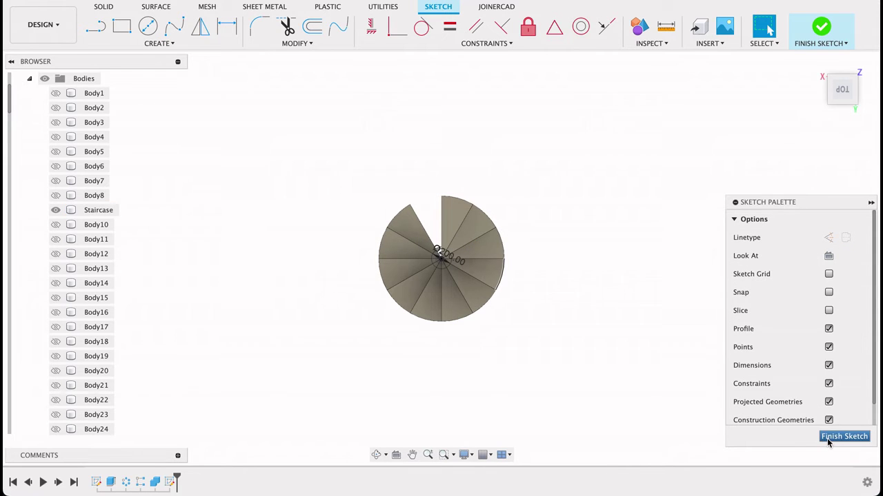
pyautogui.click(827, 438)
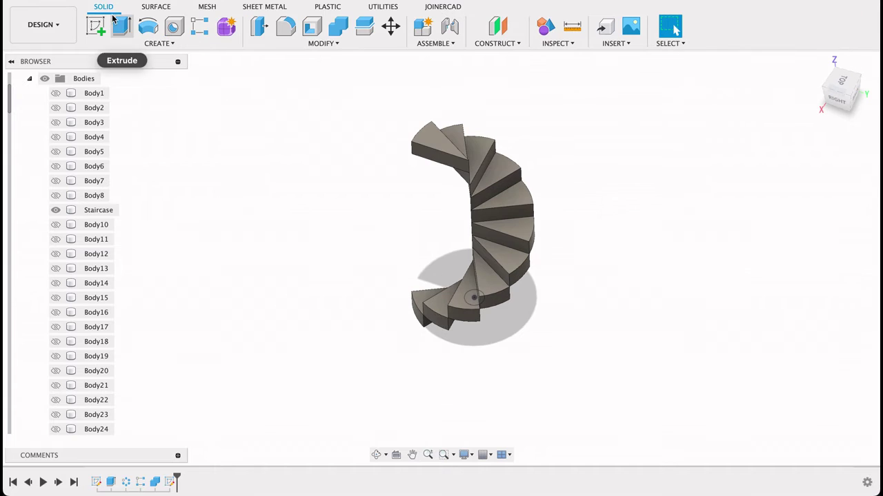
# Extrude the circle 2200 mm upward as a central column, with the operation set to Join, and inspect the staircase
pyautogui.click(120, 26)
pyautogui.click(473, 293)
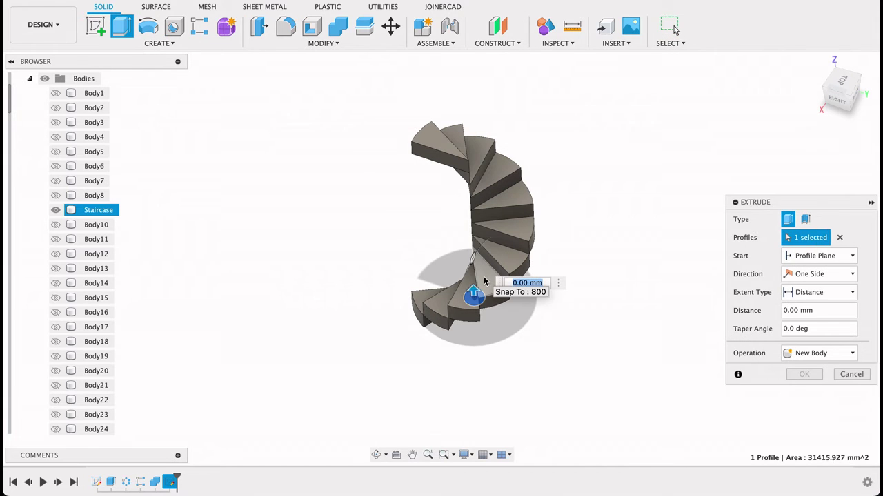
pyautogui.write('2200')
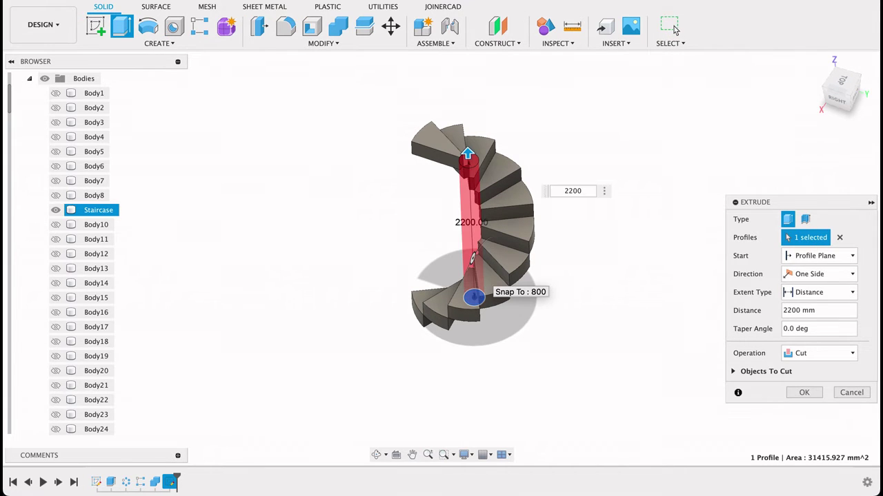
pyautogui.click(827, 353)
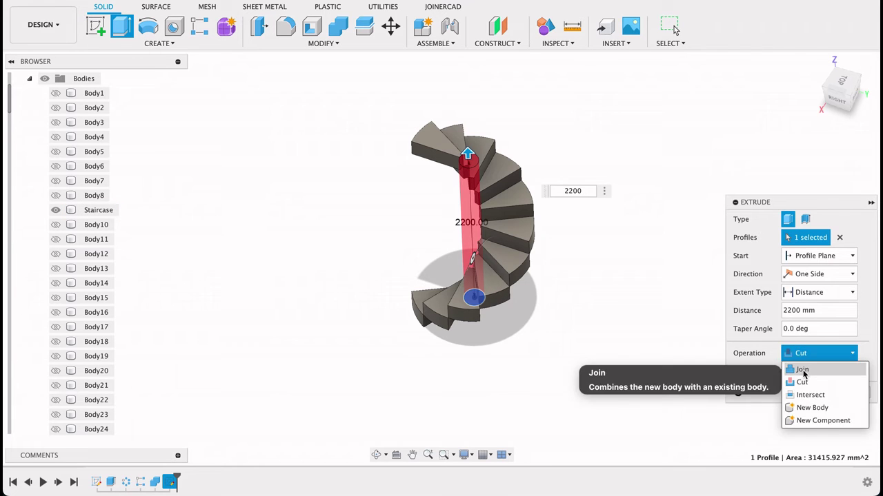
pyautogui.click(793, 368)
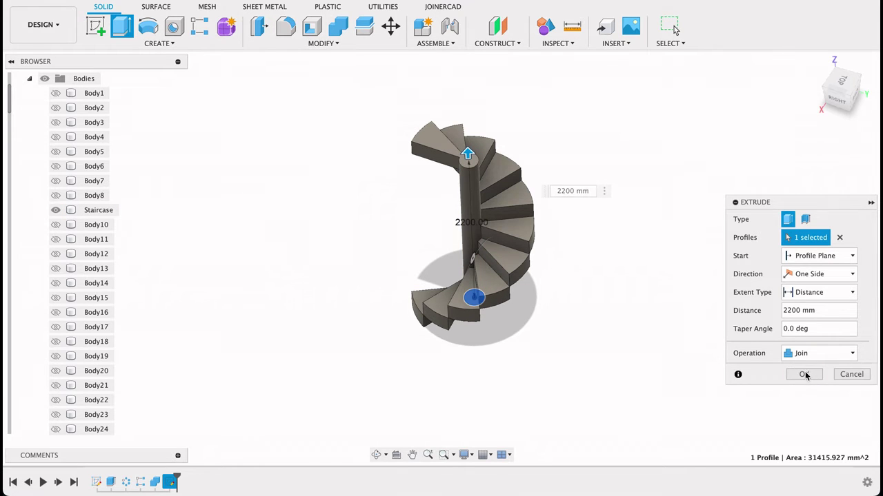
pyautogui.click(805, 374)
pyautogui.keyDown('shift'); pyautogui.moveTo(653, 301); pyautogui.dragTo(483, 372, button='middle'); pyautogui.keyUp('shift')
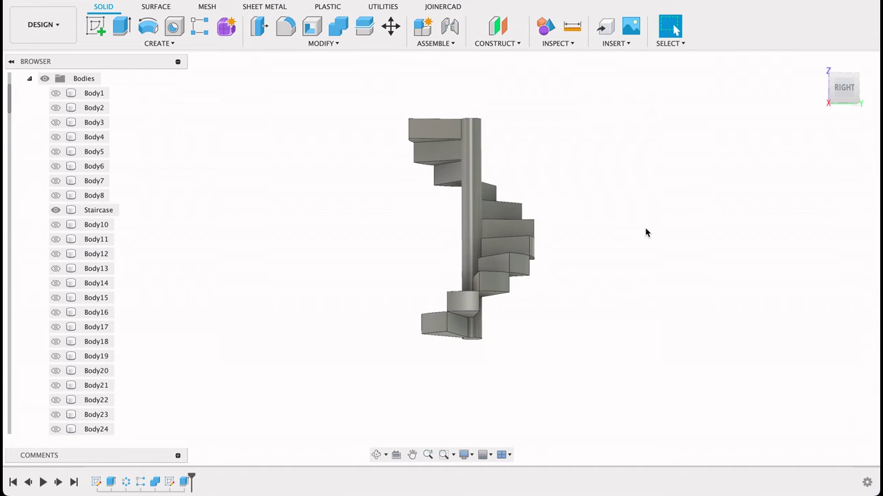
pyautogui.keyDown('shift'); pyautogui.moveTo(646, 233); pyautogui.dragTo(582, 251, button='middle'); pyautogui.keyUp('shift')
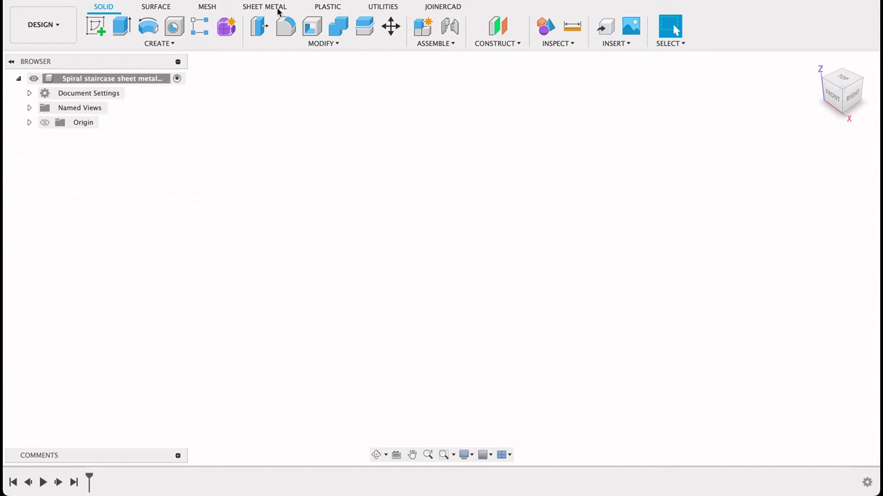
# In the empty sheet metal staircase design, sketch a 1250 mm diameter circle centred on the origin on the horizontal plane
pyautogui.click(98, 25)
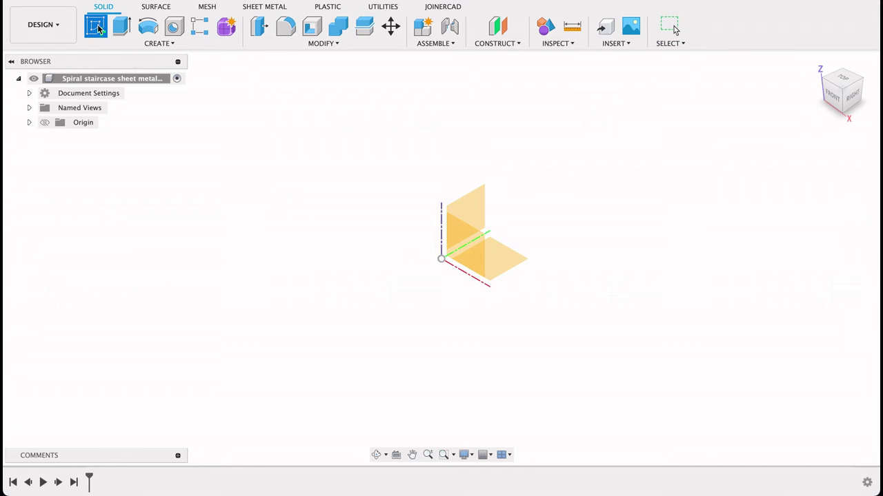
pyautogui.click(507, 251)
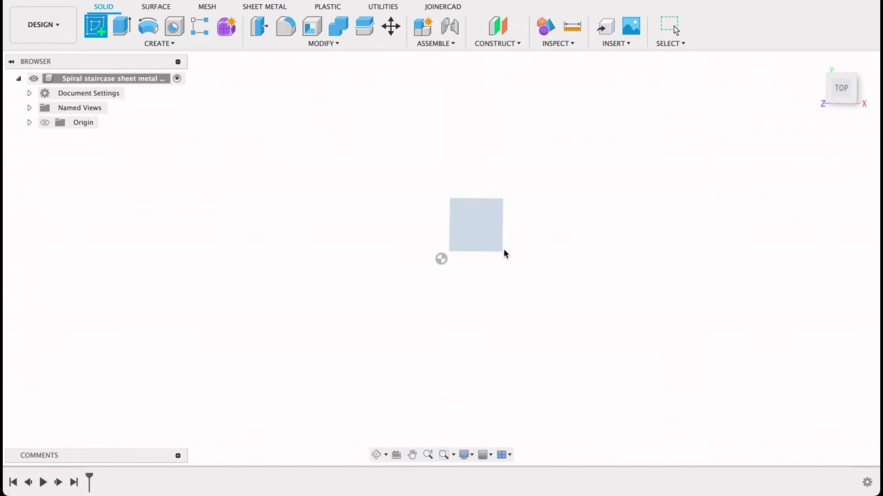
pyautogui.click(148, 25)
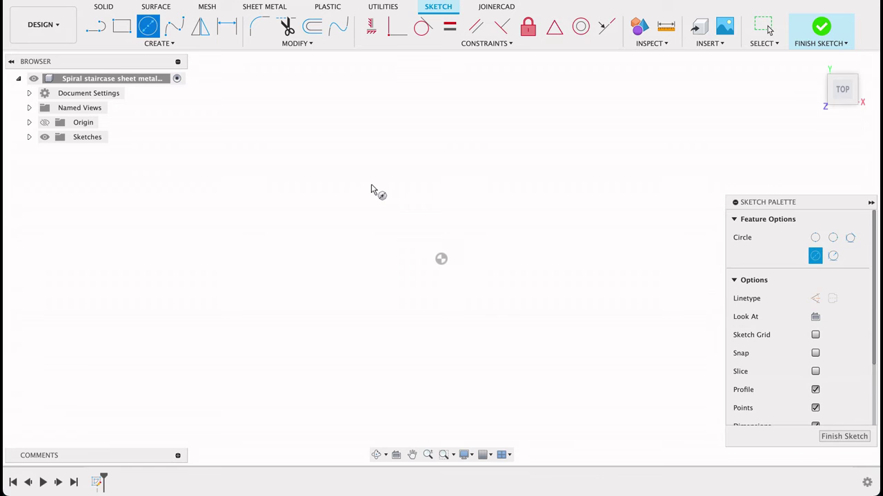
pyautogui.click(441, 258)
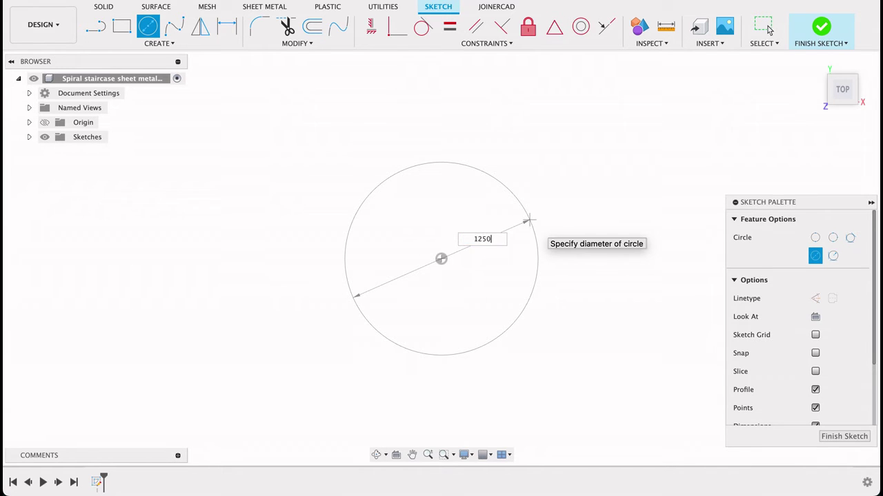
pyautogui.press('Return')
pyautogui.press('Escape')
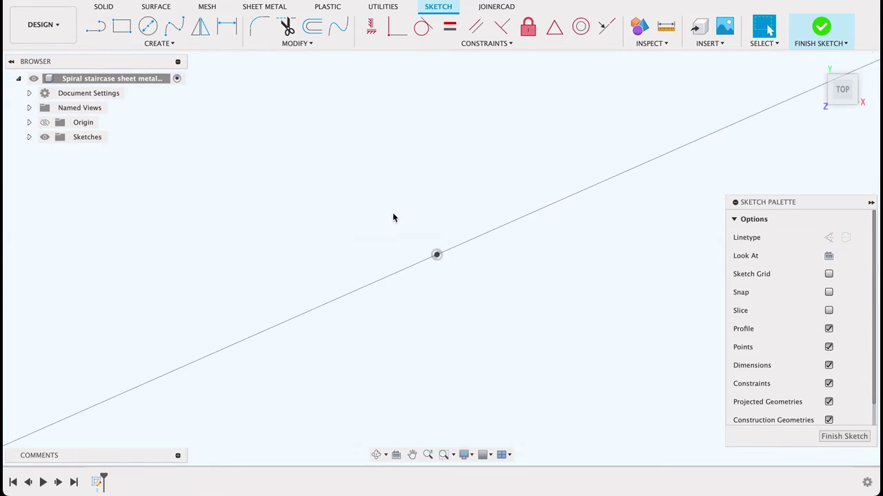
pyautogui.scroll(-10, 393, 217)
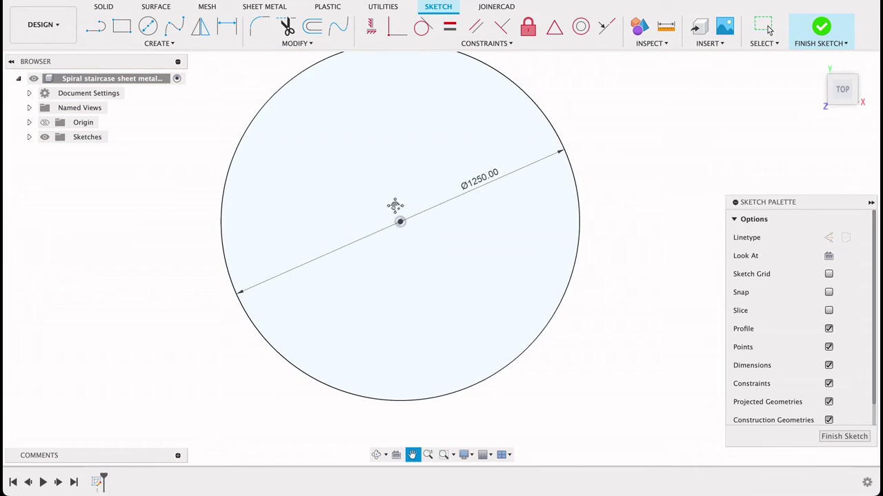
pyautogui.scroll(-5, 393, 211)
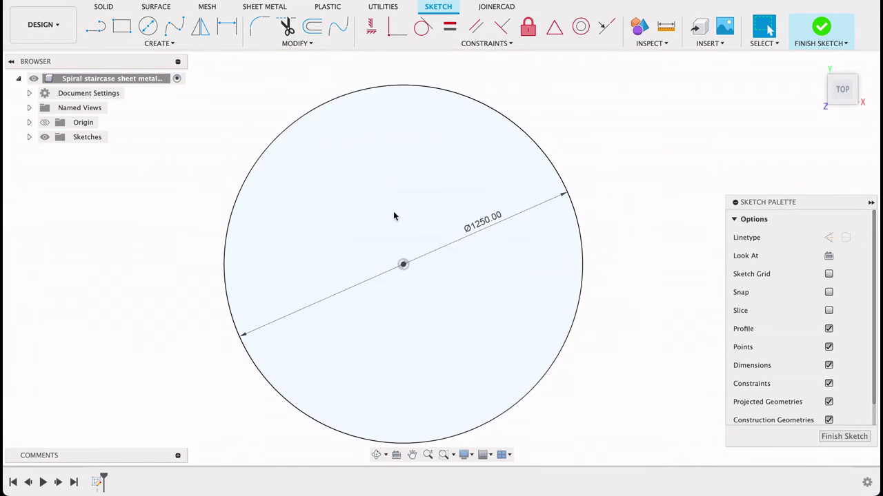
# Draw two lines from the circle's centre to its edge, one vertical and one slanted to its right, outlining a narrow wedge
pyautogui.click(104, 31)
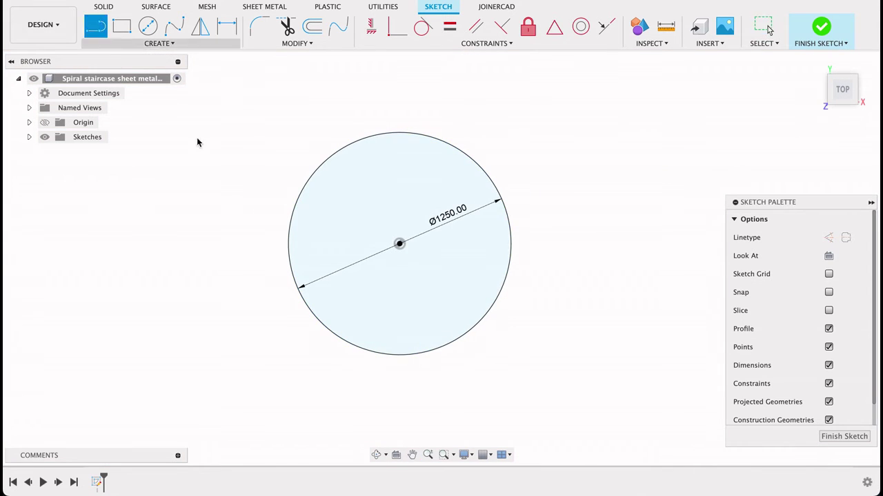
pyautogui.click(399, 243)
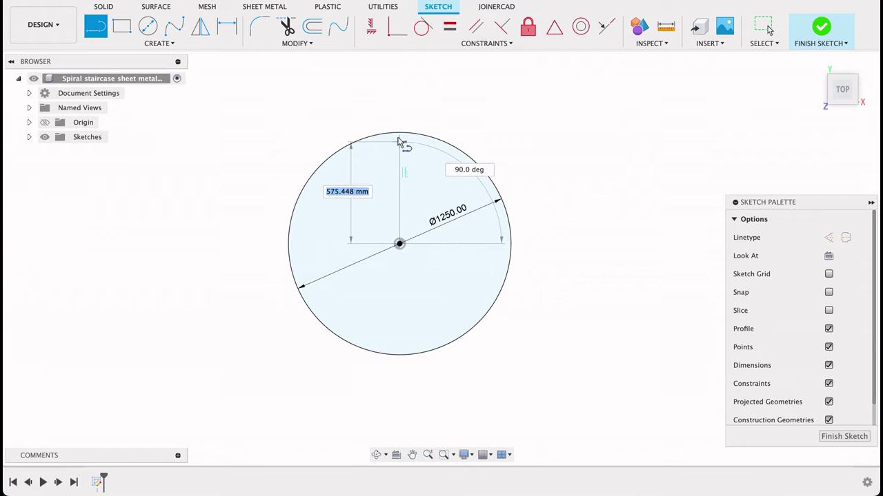
pyautogui.click(398, 133)
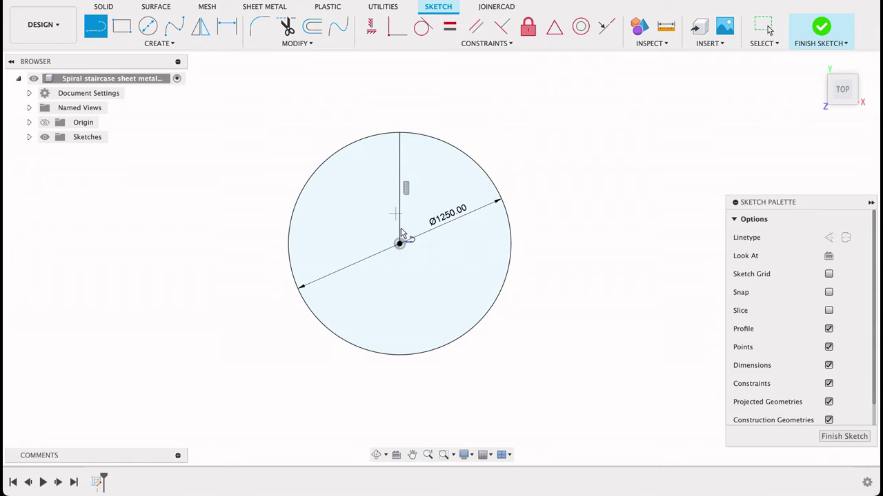
pyautogui.click(399, 244)
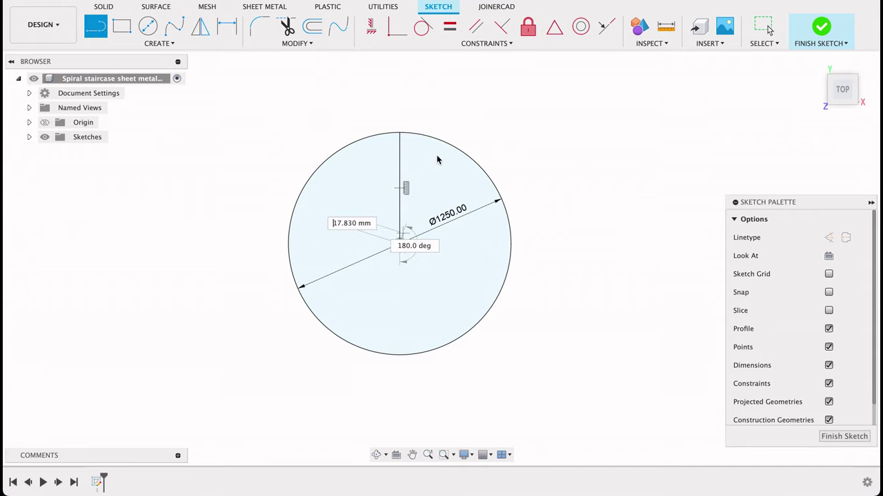
pyautogui.click(445, 145)
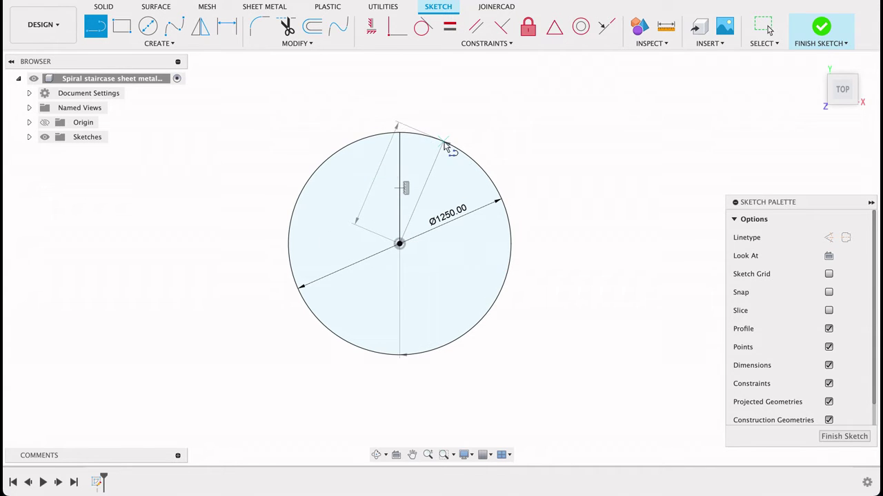
# Dimension the angle between the vertical and the slanted line and set it to 10 degrees
pyautogui.press('d')
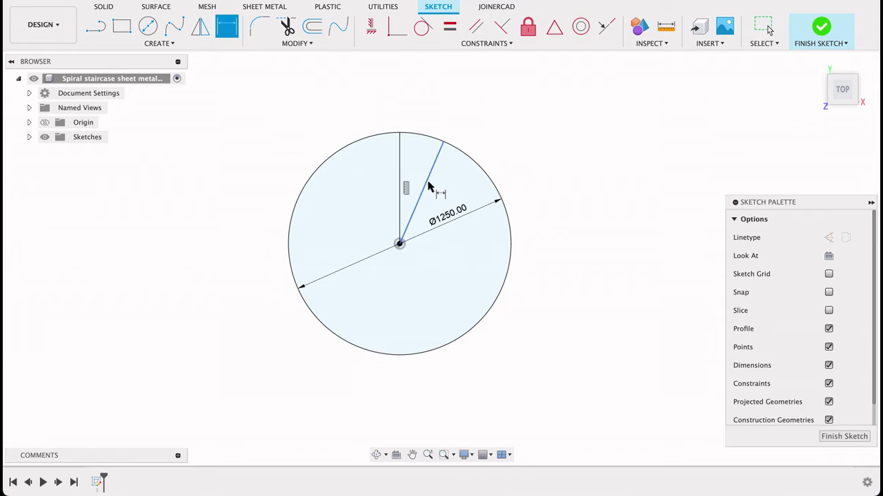
pyautogui.click(428, 186)
pyautogui.click(401, 157)
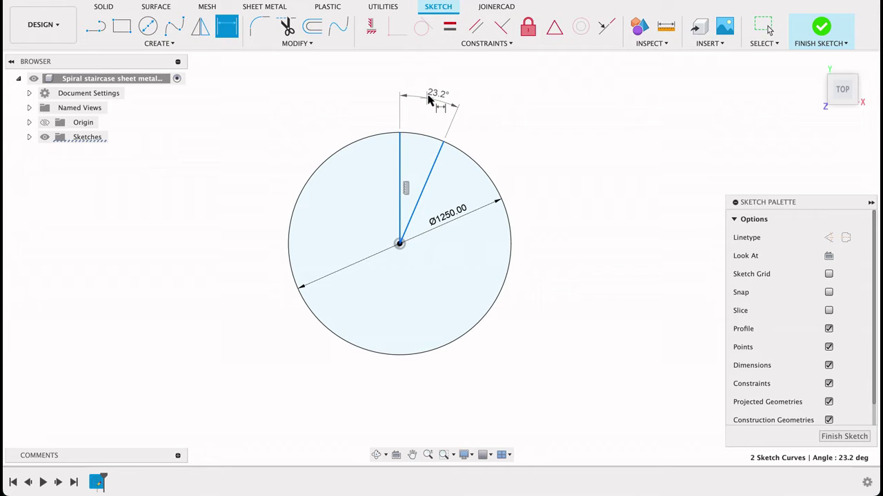
pyautogui.click(429, 100)
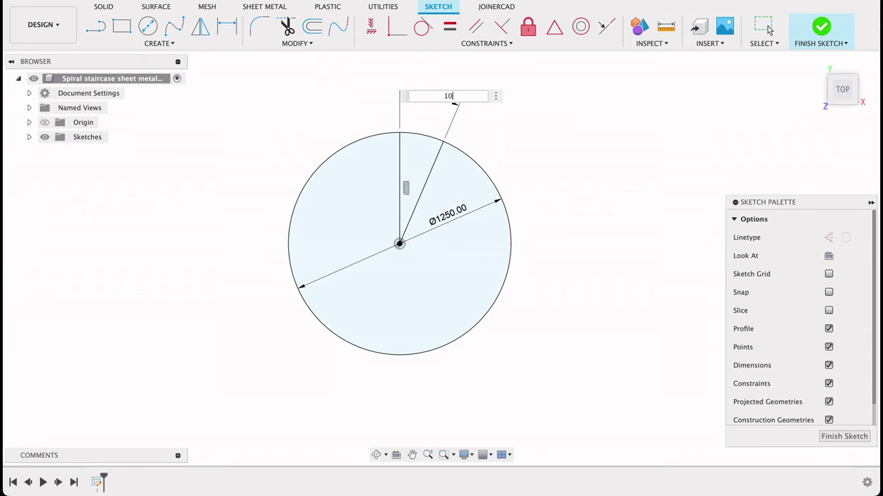
pyautogui.press('Return')
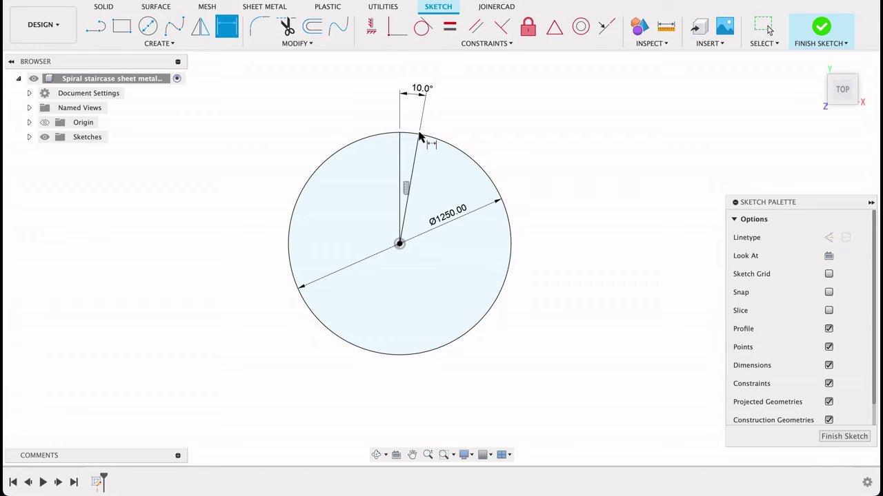
# Trim away the short arc between the two lines and both lines themselves, leaving an open circle with a narrow gap
pyautogui.scroll(1, 417, 140)
pyautogui.scroll(2, 416, 140)
pyautogui.press('t')
pyautogui.click(405, 134)
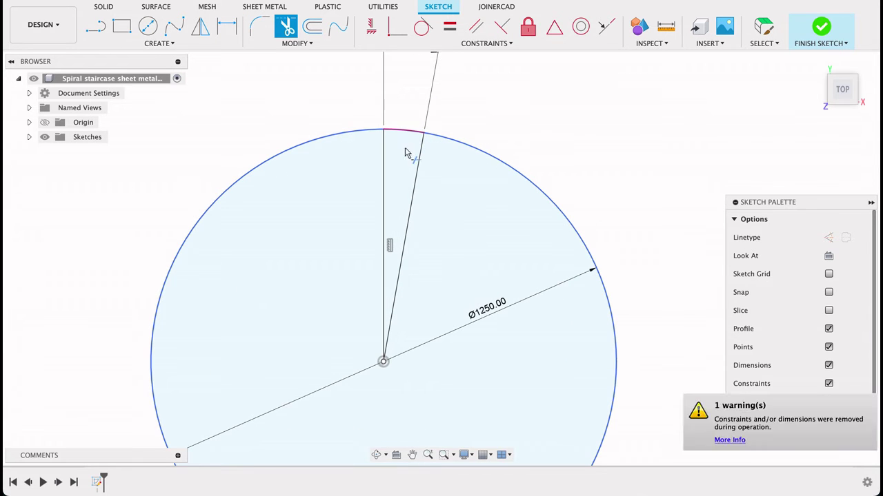
pyautogui.click(415, 169)
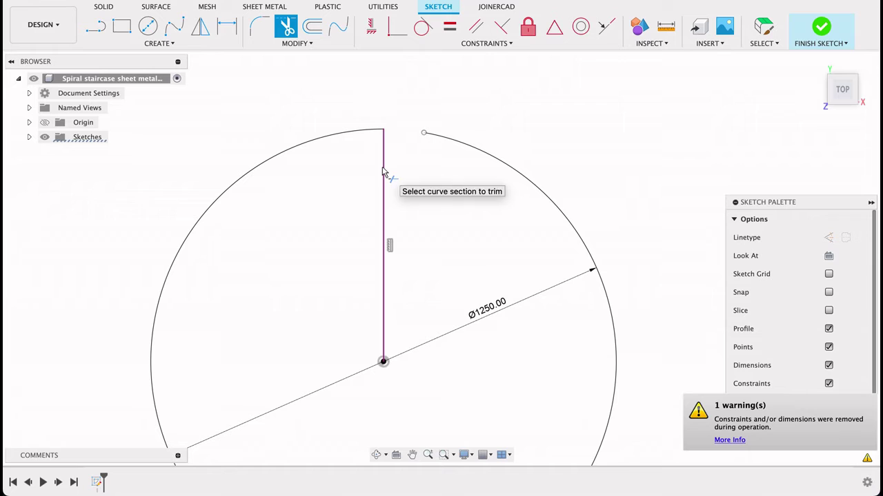
pyautogui.click(384, 173)
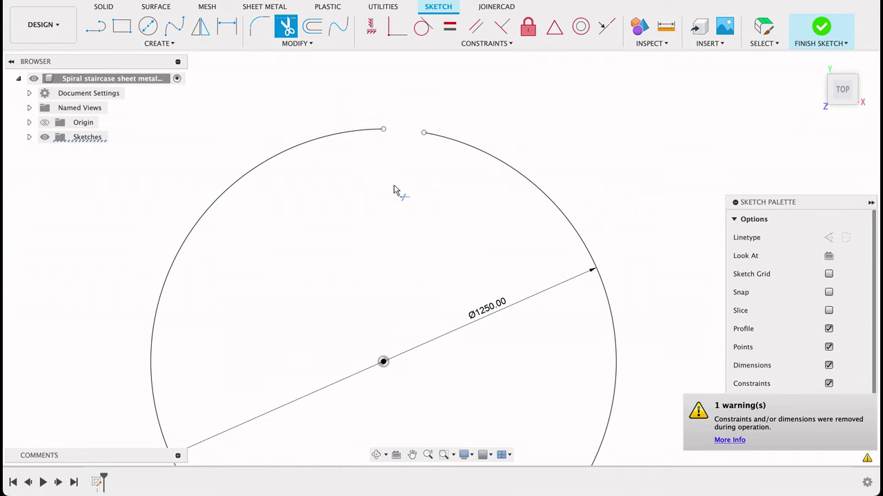
# Draw a 50 mm vertical line outward from the arc's open end on the vertical axis, and finish the sketch
pyautogui.press('l')
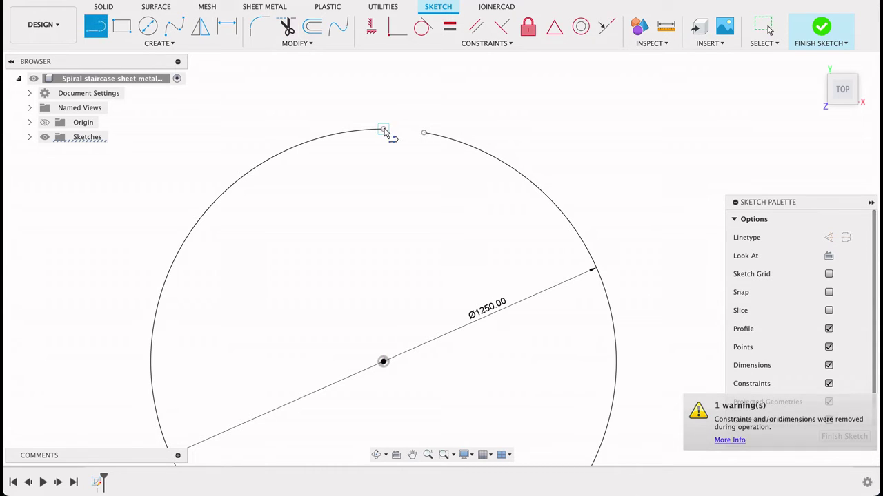
pyautogui.click(383, 130)
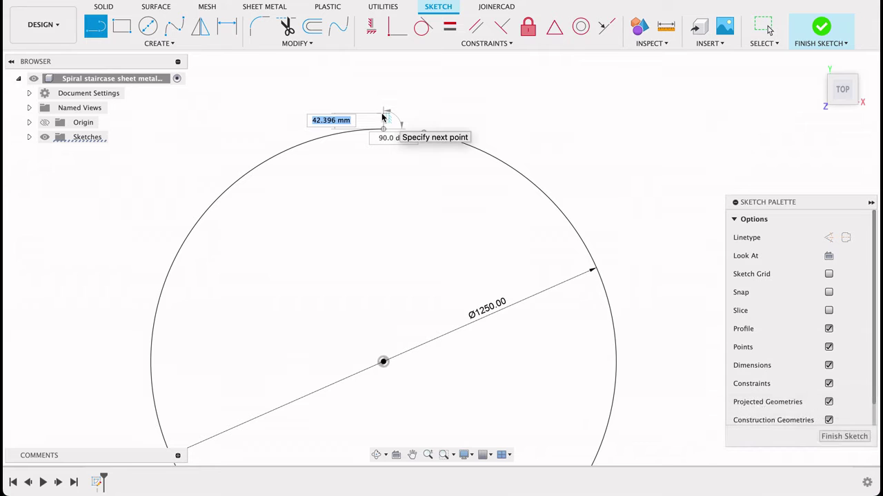
pyautogui.click(768, 28)
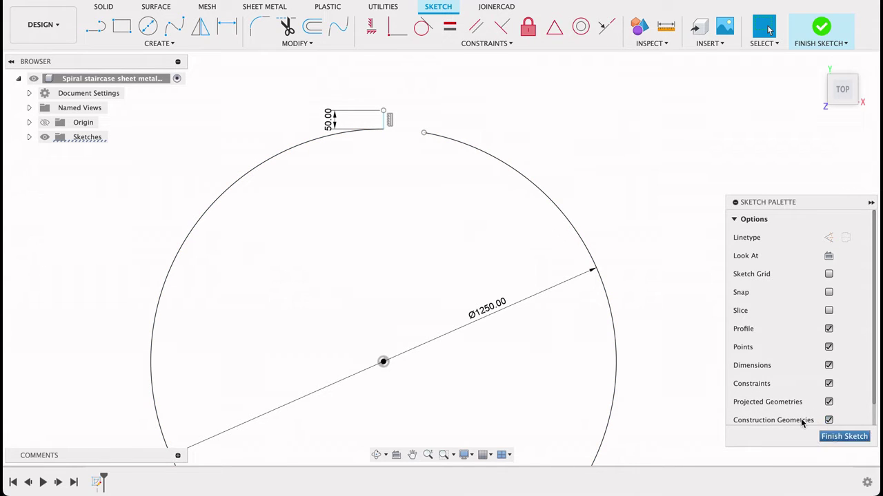
pyautogui.click(844, 436)
# Create a sheet metal flange from the open circle and lip profile with a distance of 2000 mm, as a new body
pyautogui.scroll(-3, 394, 211)
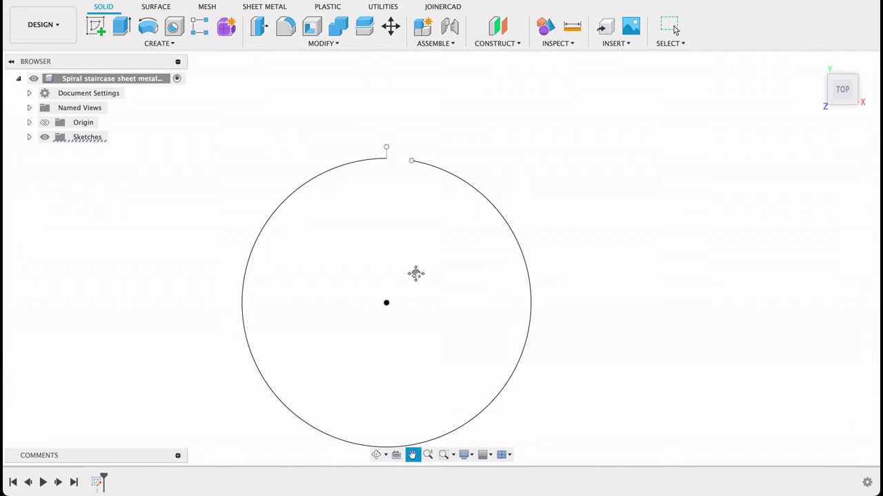
pyautogui.moveTo(415, 274); pyautogui.dragTo(407, 235)
pyautogui.scroll(-1, 400, 266)
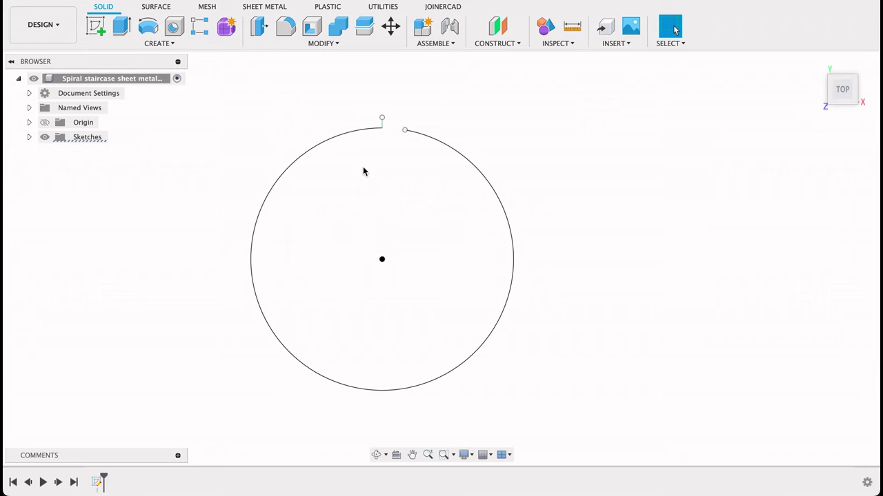
pyautogui.click(267, 6)
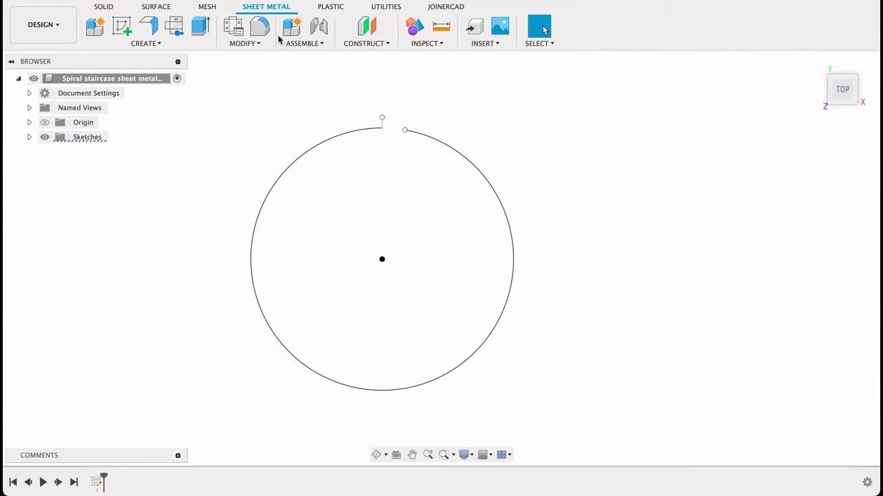
pyautogui.click(149, 28)
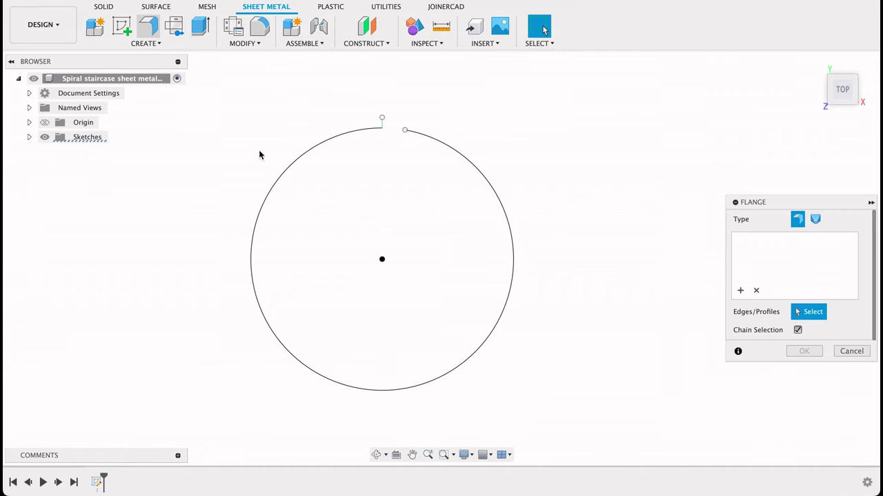
pyautogui.click(465, 237)
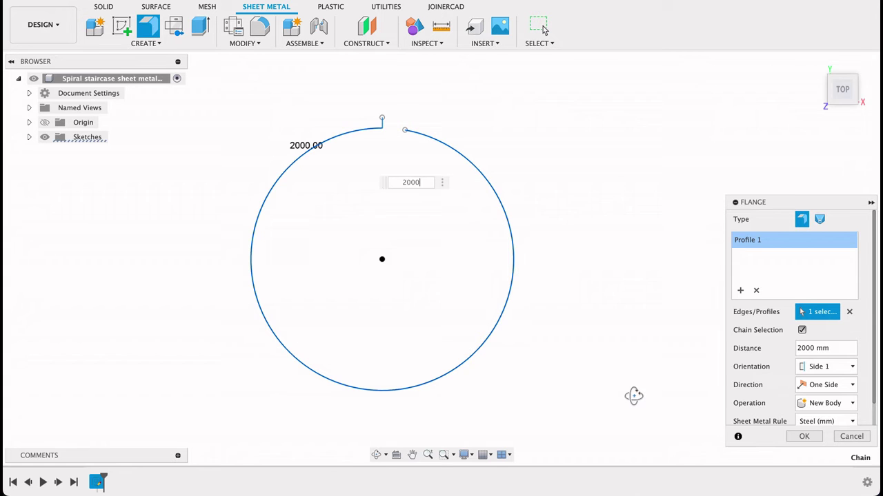
pyautogui.keyDown('shift'); pyautogui.moveTo(634, 395); pyautogui.dragTo(621, 342, button='middle'); pyautogui.keyUp('shift')
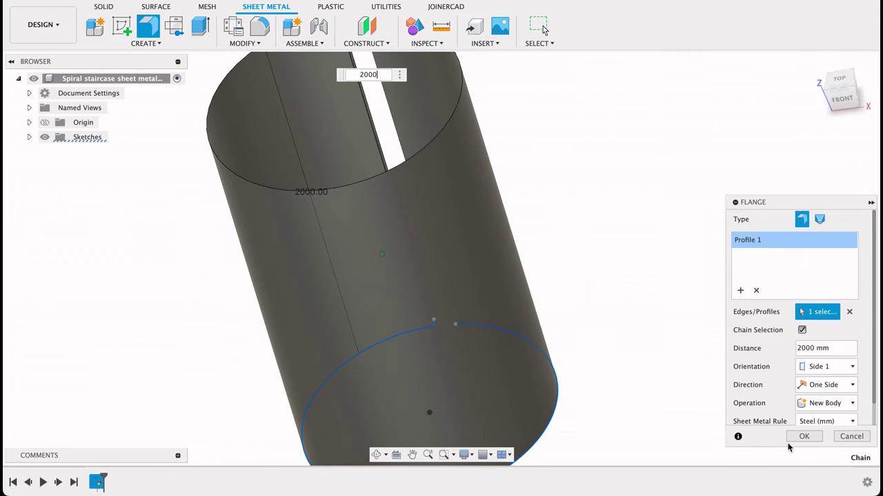
pyautogui.click(801, 438)
# Unfold all bends of the sheet metal cylinder, using the narrow lip's flat face as the stationary entity
pyautogui.keyDown('shift'); pyautogui.moveTo(613, 261); pyautogui.dragTo(534, 305, button='middle'); pyautogui.keyUp('shift')
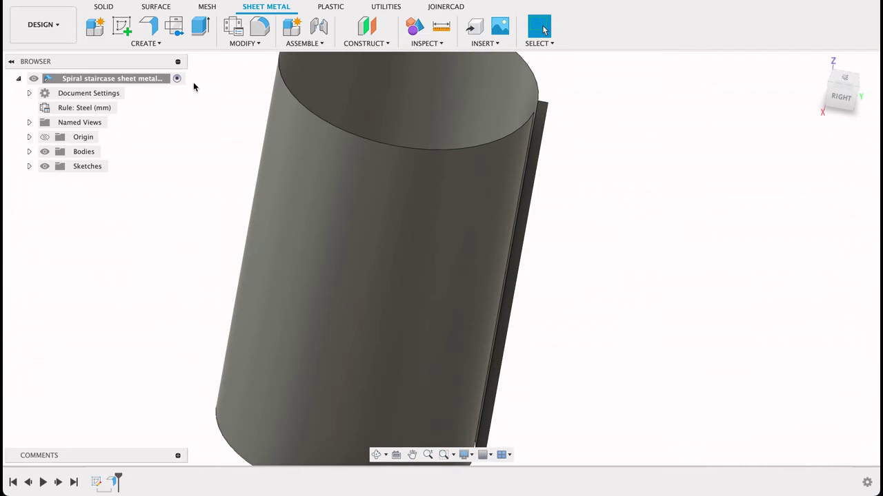
pyautogui.click(227, 44)
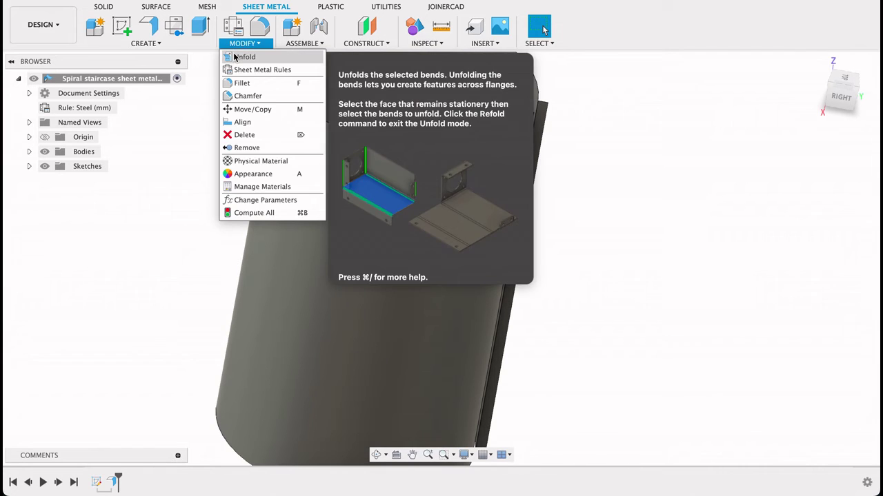
pyautogui.click(234, 57)
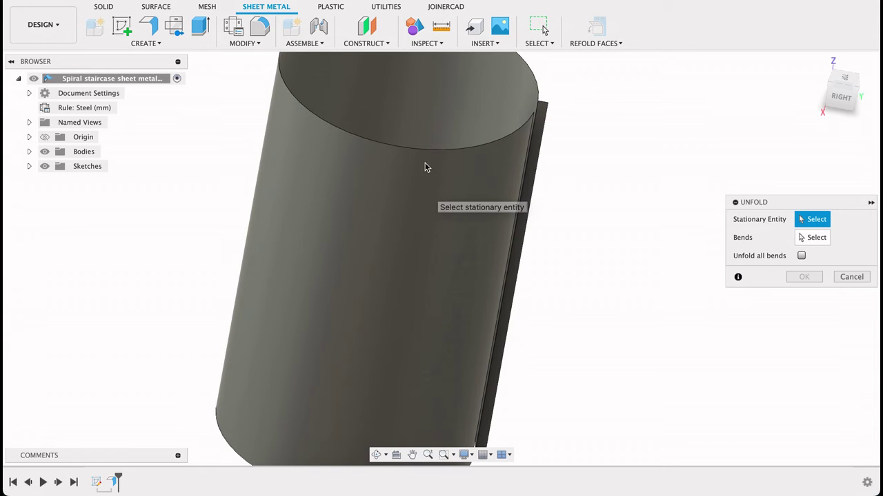
pyautogui.click(537, 137)
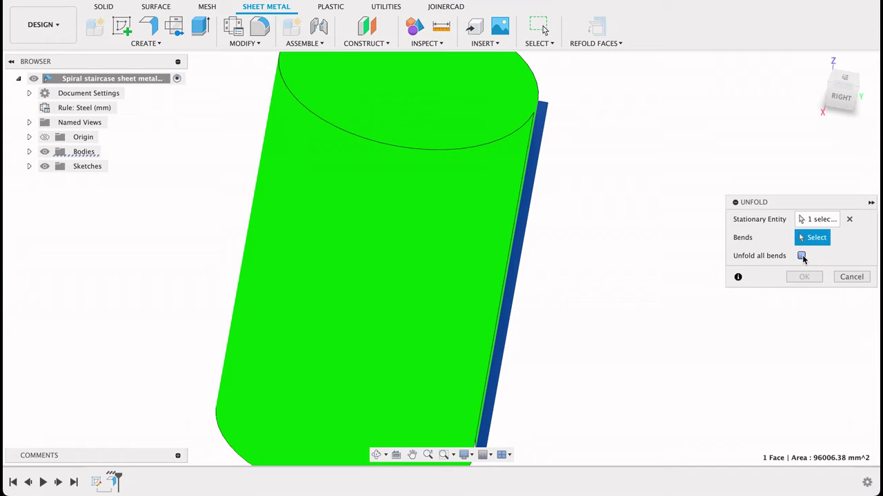
pyautogui.click(802, 255)
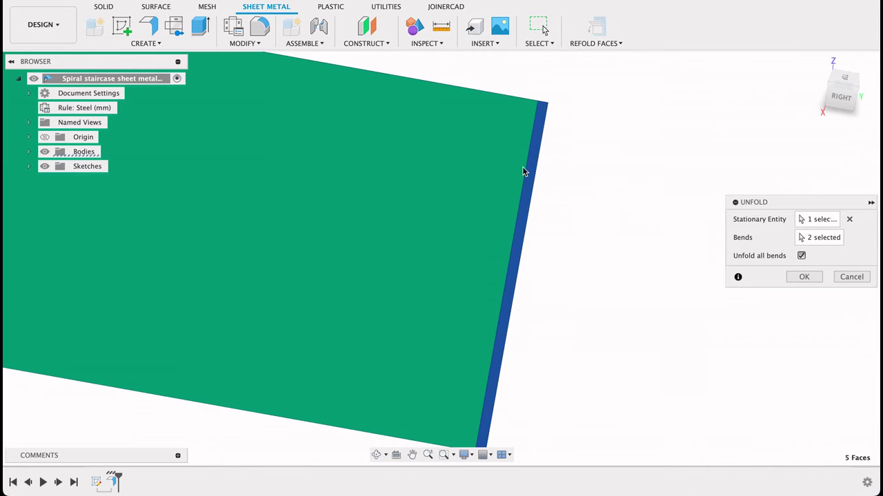
pyautogui.click(807, 276)
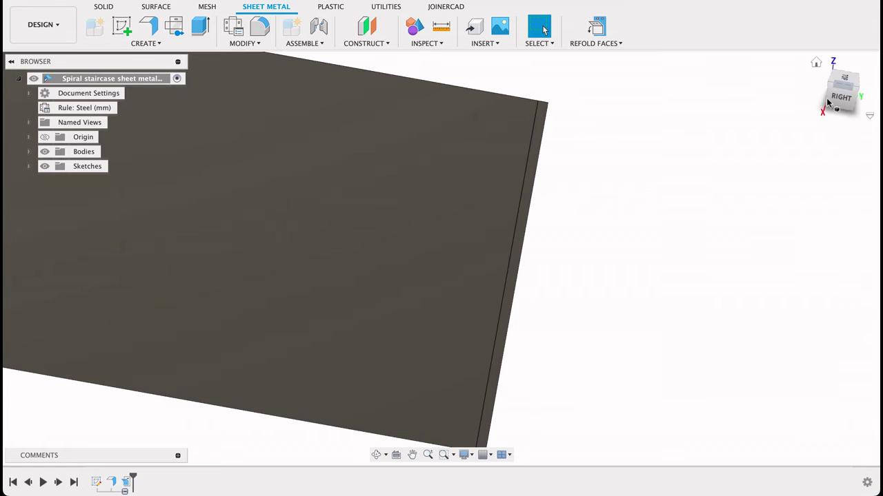
# Examine the unfolded sheet from the right side, including the bend lines near the lip's lower corner
pyautogui.click(839, 99)
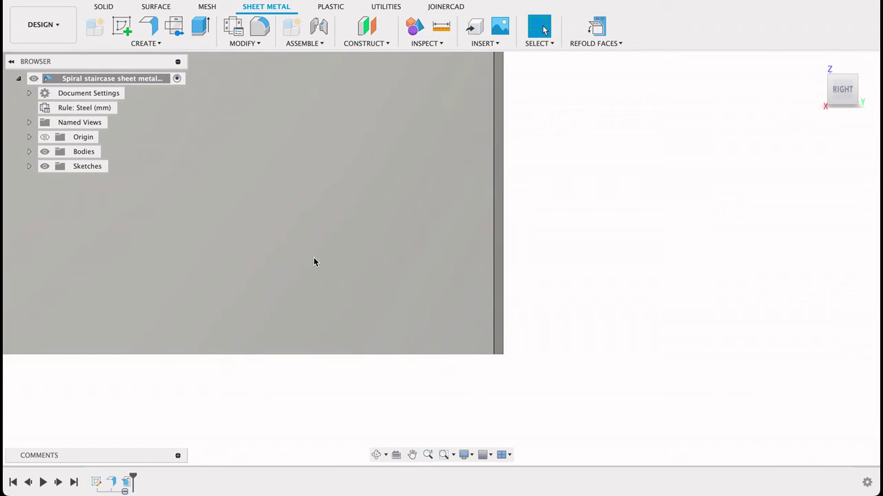
pyautogui.moveTo(272, 221); pyautogui.dragTo(532, 269, button='middle')
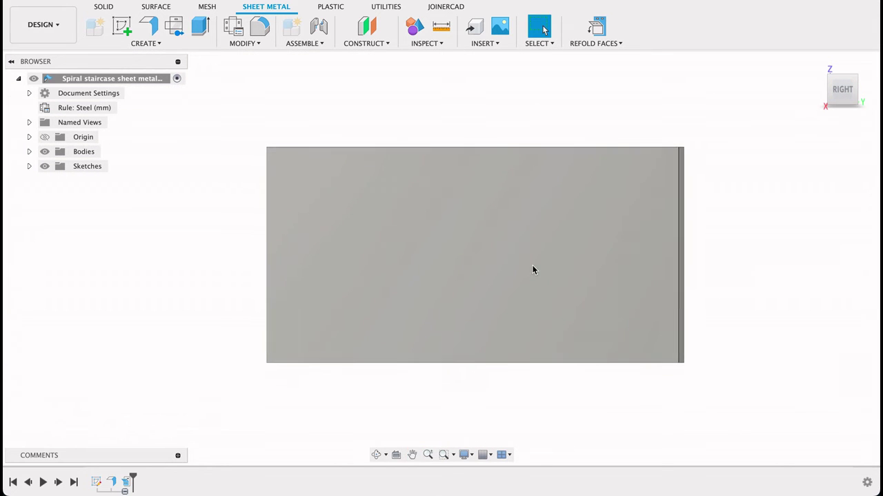
pyautogui.scroll(5, 655, 344)
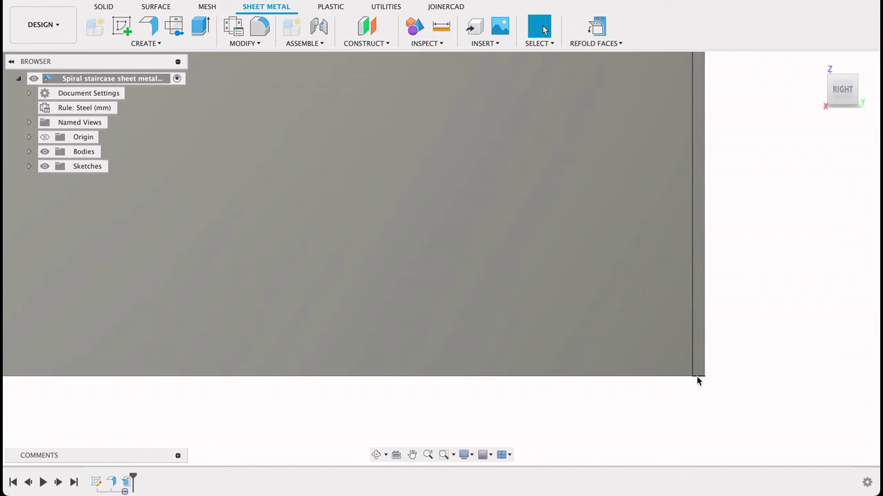
pyautogui.scroll(5, 697, 377)
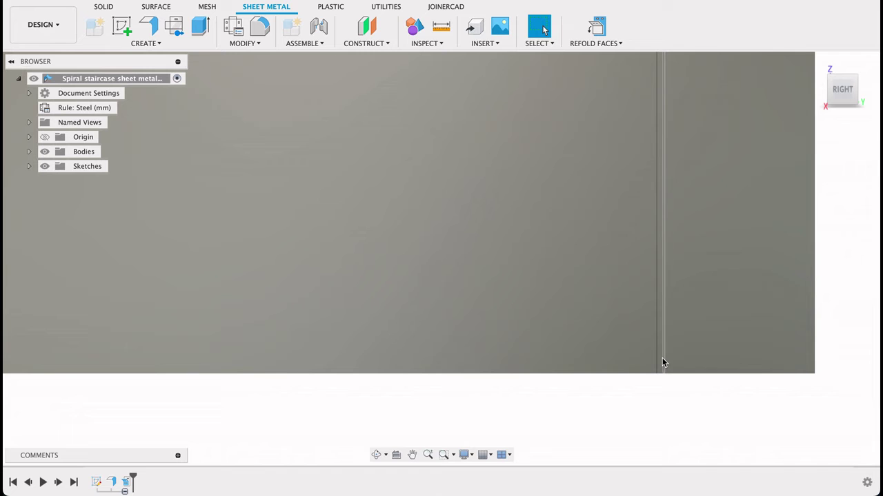
pyautogui.scroll(-3, 660, 359)
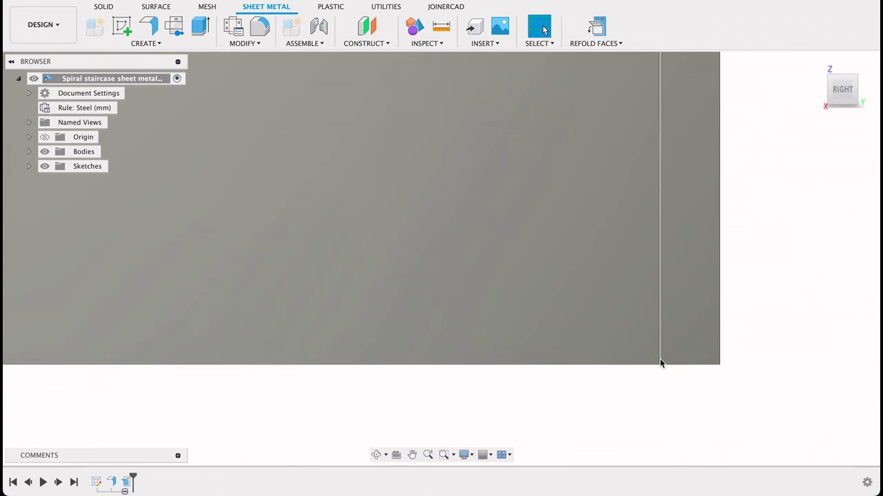
pyautogui.scroll(-4, 536, 331)
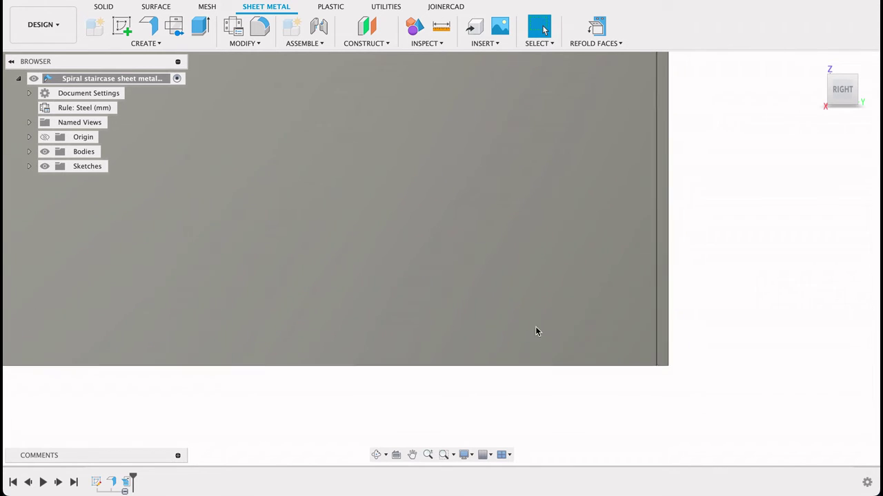
pyautogui.moveTo(405, 280); pyautogui.dragTo(469, 291, button='middle')
pyautogui.scroll(1, 468, 291)
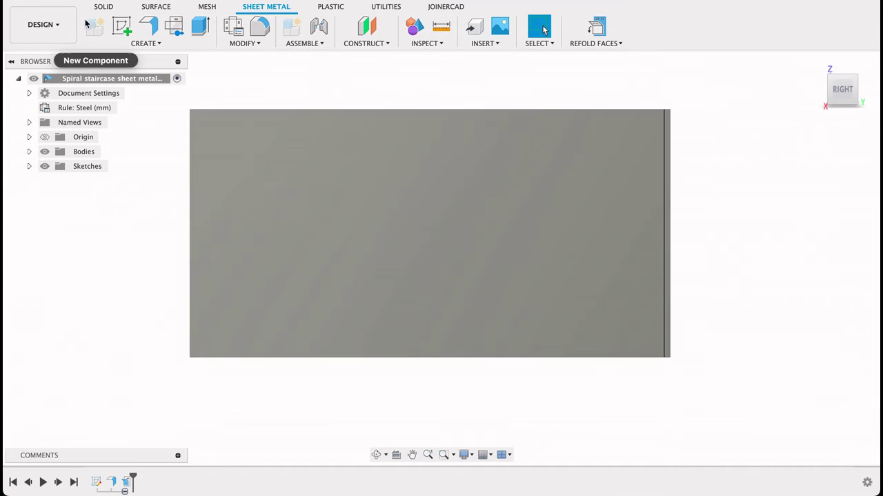
# Start a sketch on the large unfolded face and draw a diagonal line from its lower corner beside the lip to the opposite upper corner
pyautogui.click(120, 28)
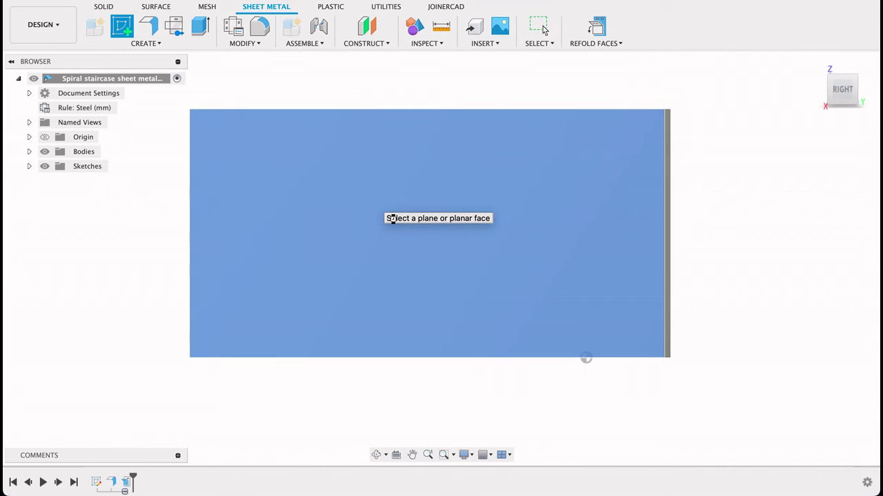
pyautogui.click(434, 235)
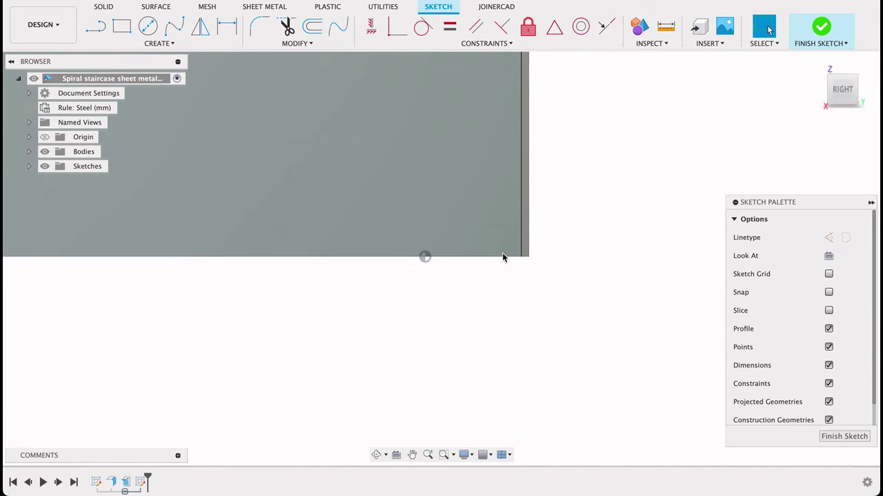
pyautogui.scroll(5, 510, 224)
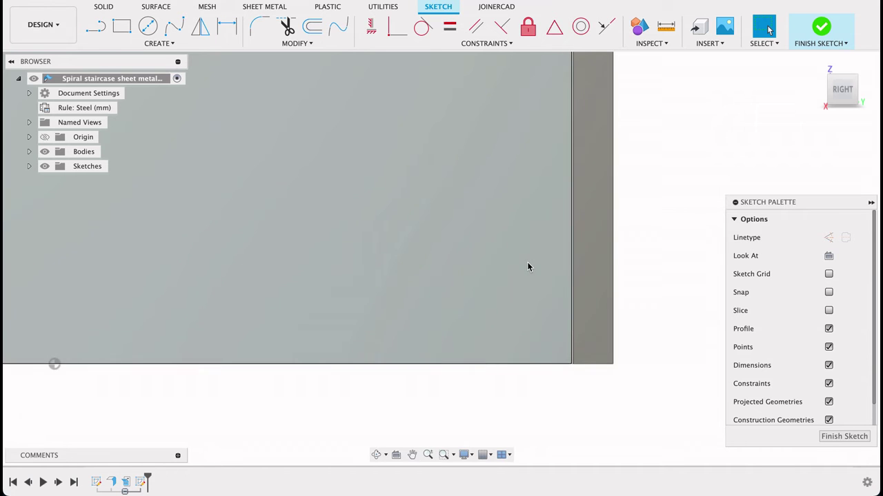
pyautogui.scroll(2, 549, 280)
pyautogui.press('l')
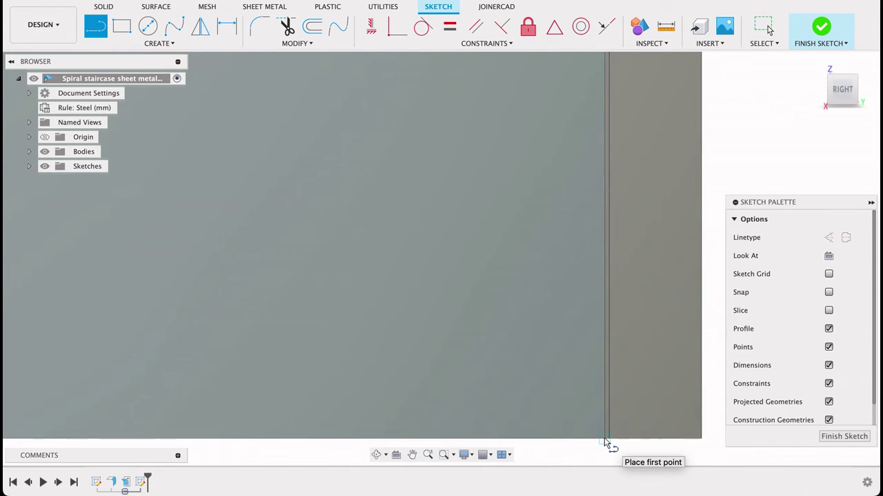
pyautogui.click(605, 442)
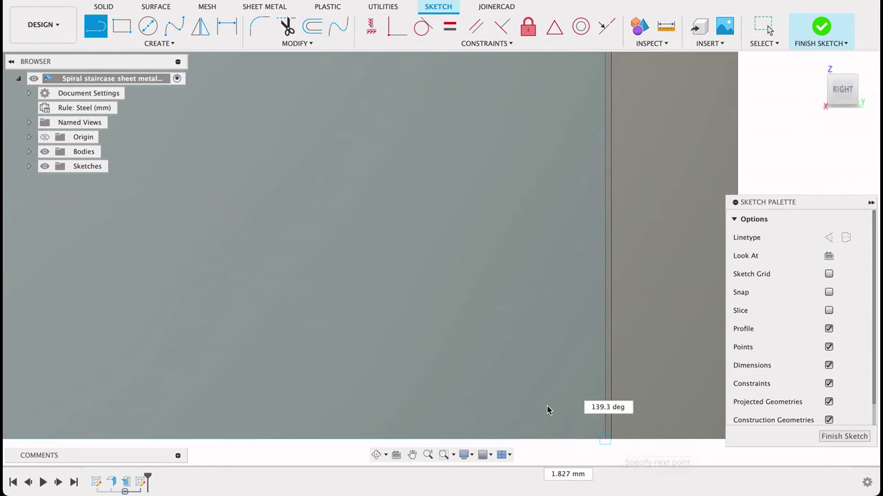
pyautogui.scroll(-8, 425, 361)
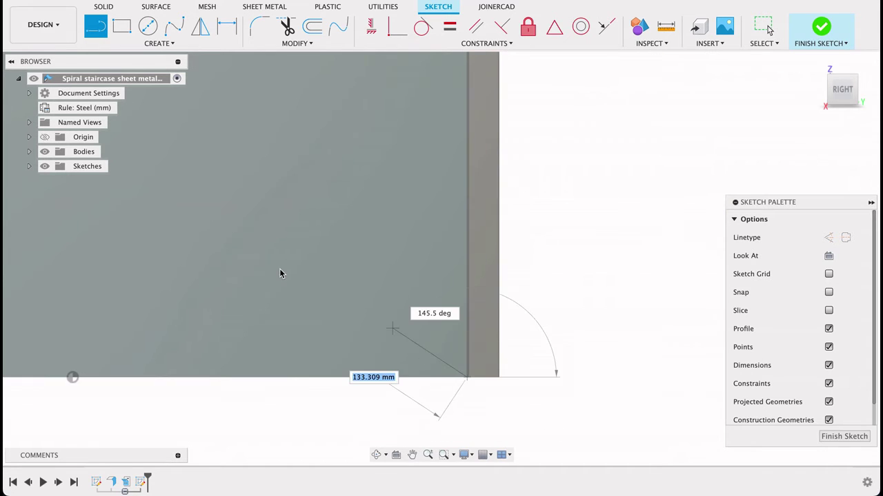
pyautogui.scroll(-2, 280, 273)
pyautogui.moveTo(542, 335)
pyautogui.mouseDown(button='middle')
pyautogui.moveTo(709, 375)
pyautogui.moveTo(322, 256)
pyautogui.mouseUp(button='middle')
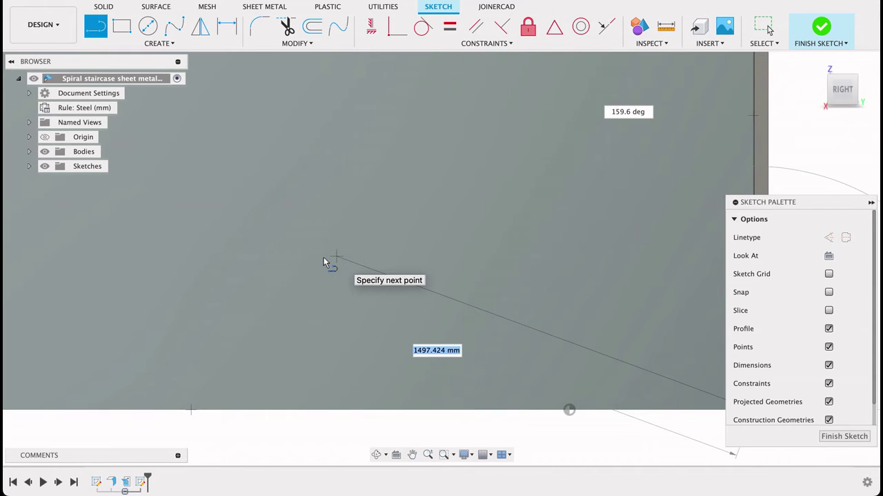
pyautogui.scroll(-3, 324, 260)
pyautogui.moveTo(292, 242); pyautogui.dragTo(403, 274, button='middle')
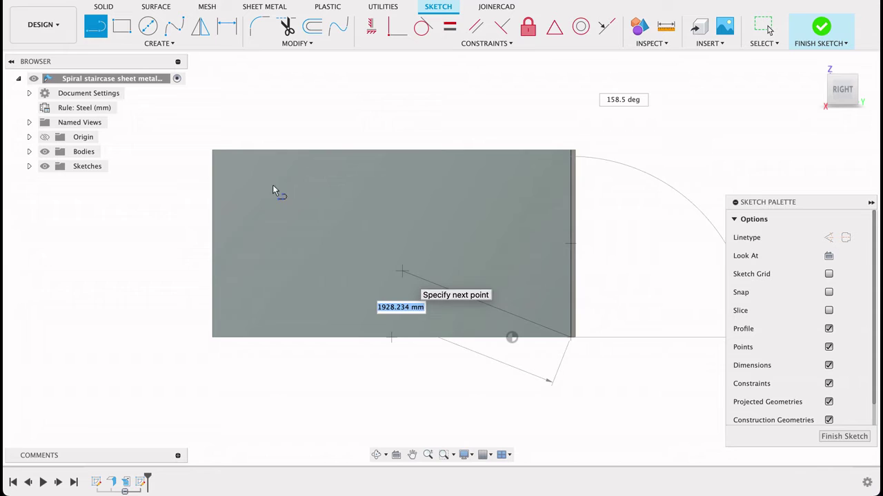
pyautogui.doubleClick(213, 151)
# Draw a construction rectangle 250 mm wide and 200 mm high from the diagonal's lower end, reaching into the sheet
pyautogui.scroll(5, 589, 339)
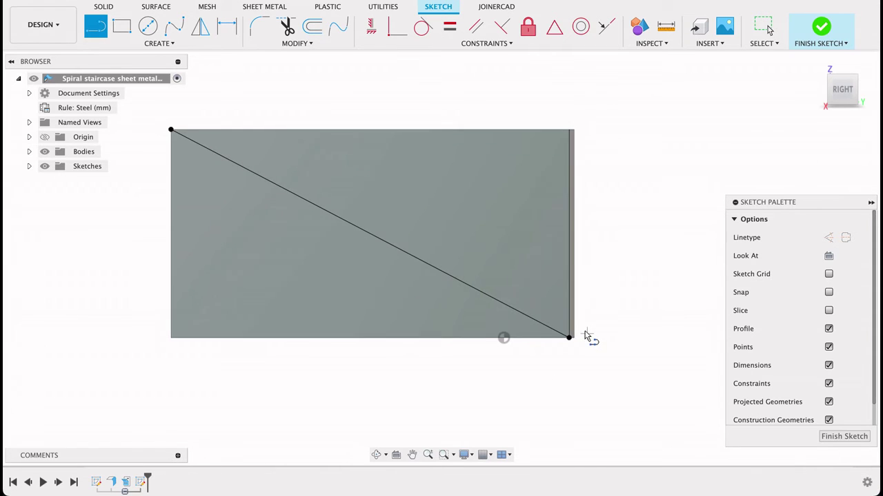
pyautogui.scroll(3, 524, 353)
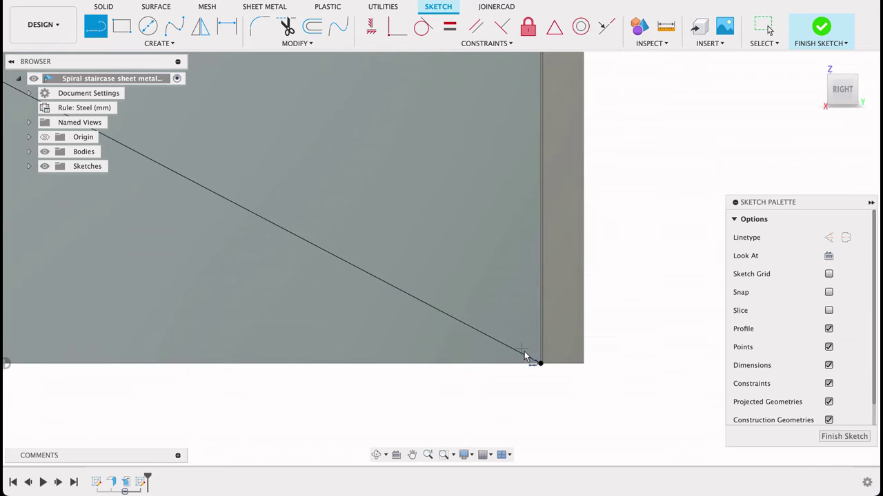
pyautogui.press('r')
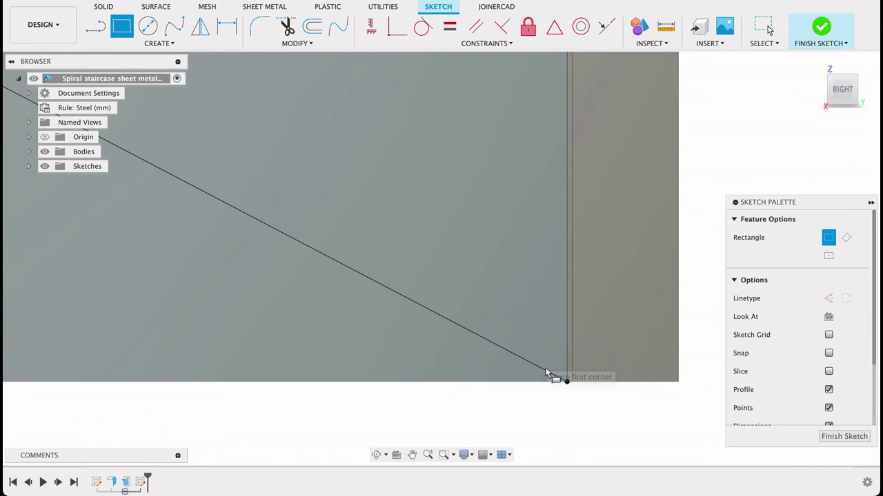
pyautogui.click(827, 299)
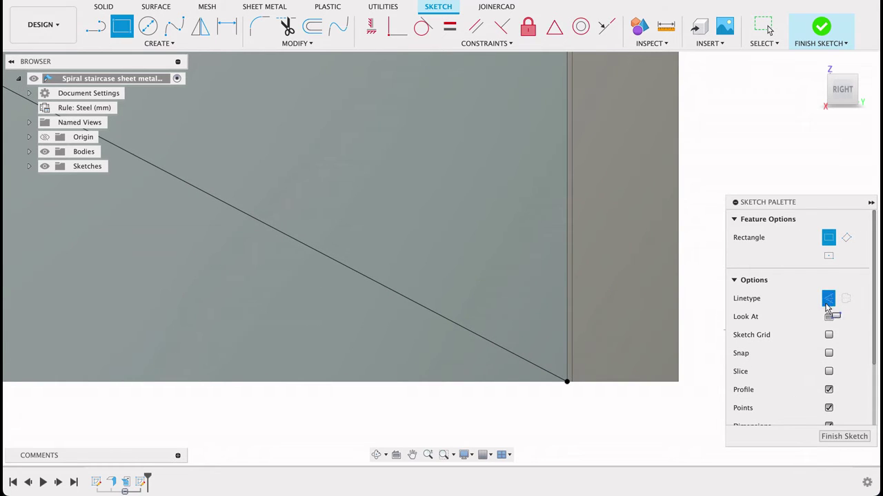
pyautogui.scroll(2, 560, 393)
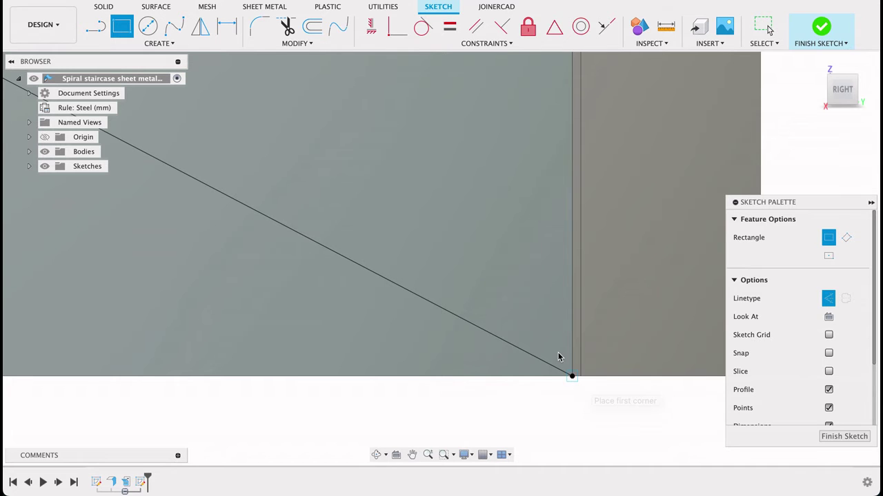
pyautogui.click(572, 376)
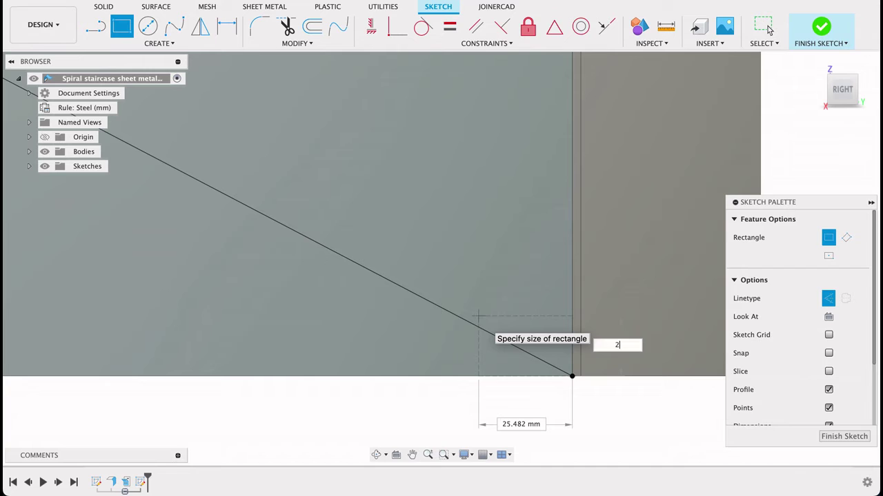
pyautogui.press('Tab')
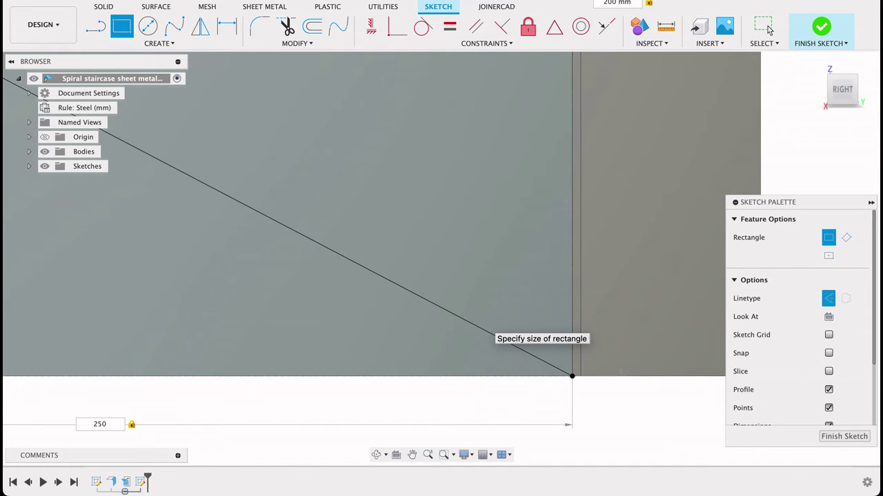
pyautogui.scroll(-5, 479, 310)
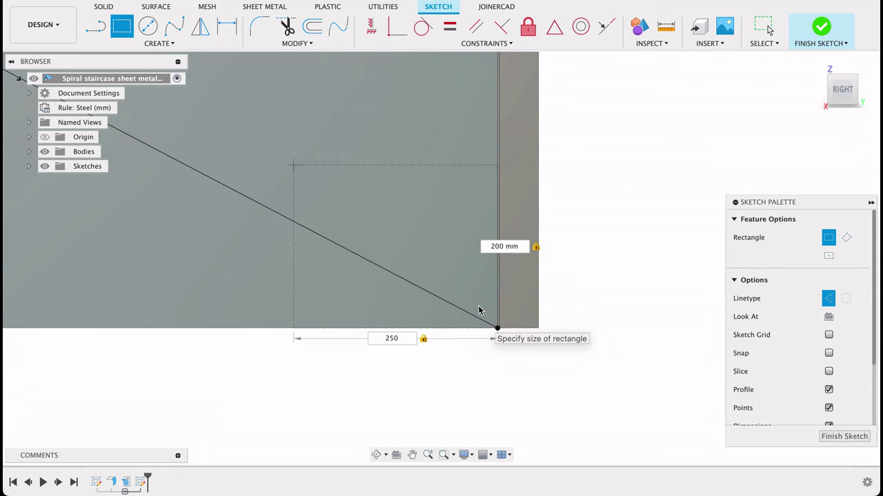
pyautogui.press('Return')
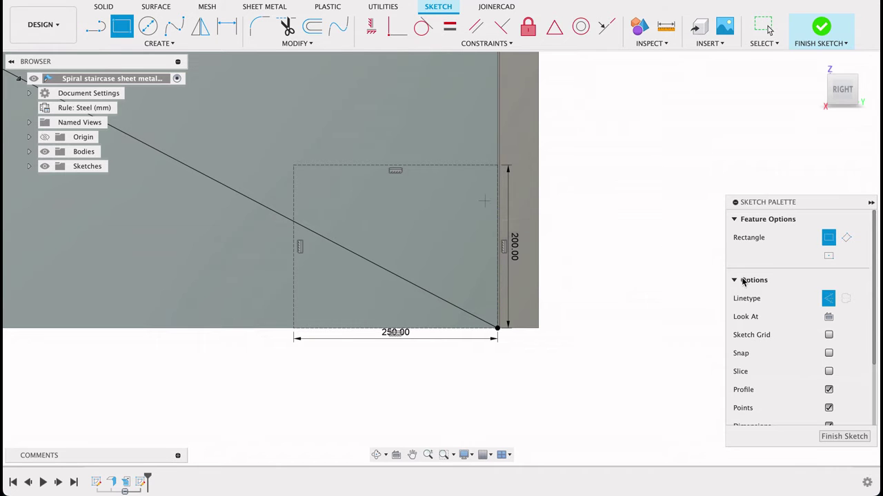
# Draw a solid-line rectangle 250 mm wide and 50 mm high inside the construction rectangle, along its upper edge
pyautogui.click(829, 301)
pyautogui.click(497, 166)
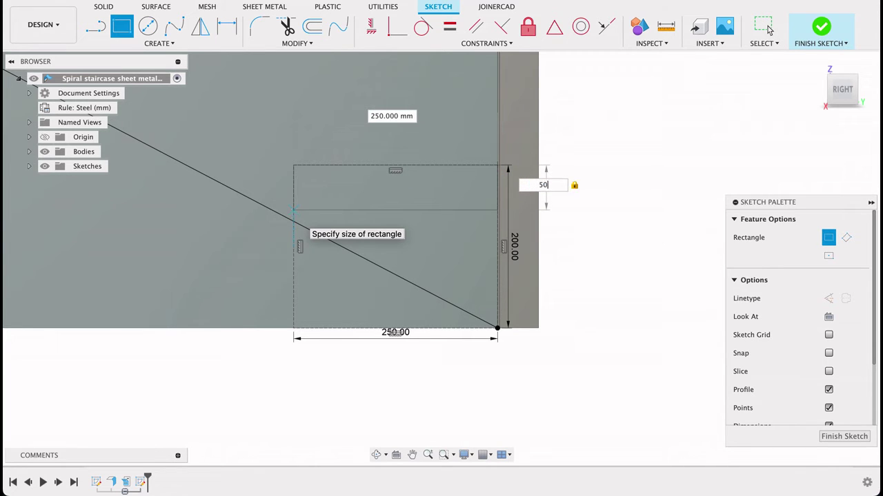
pyautogui.press('Return')
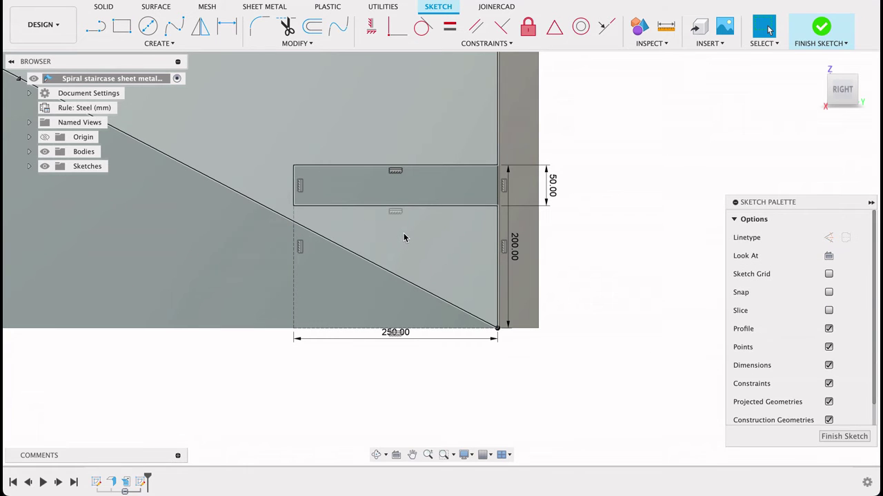
# Trim the construction rectangle's vertical edge farthest from the lip below the diagonal, and delete its leftover construction piece
pyautogui.press('t')
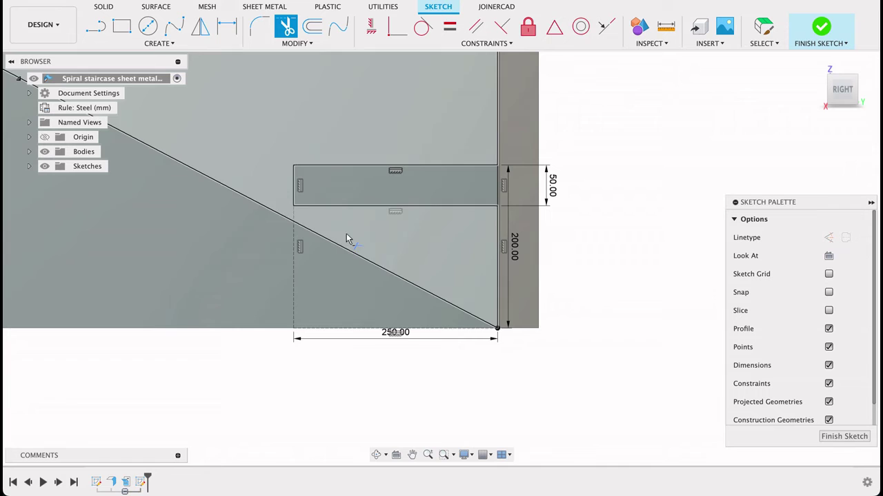
pyautogui.click(295, 259)
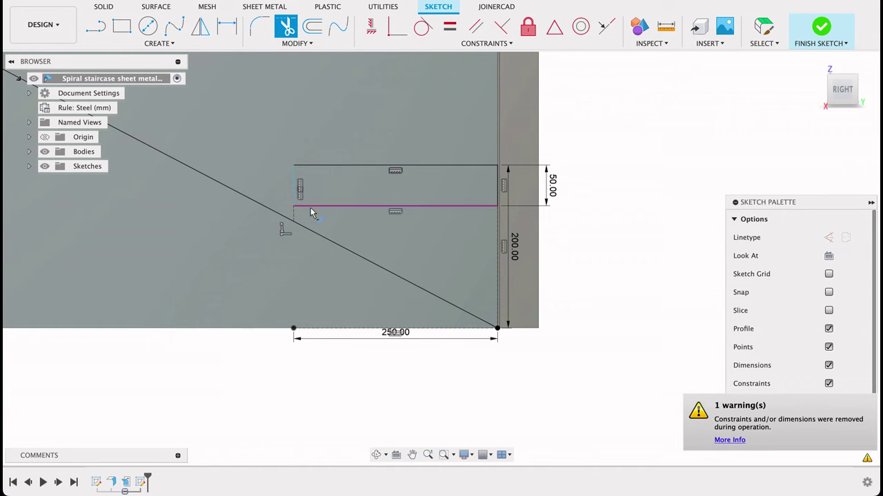
pyautogui.scroll(5, 298, 212)
pyautogui.press('Escape')
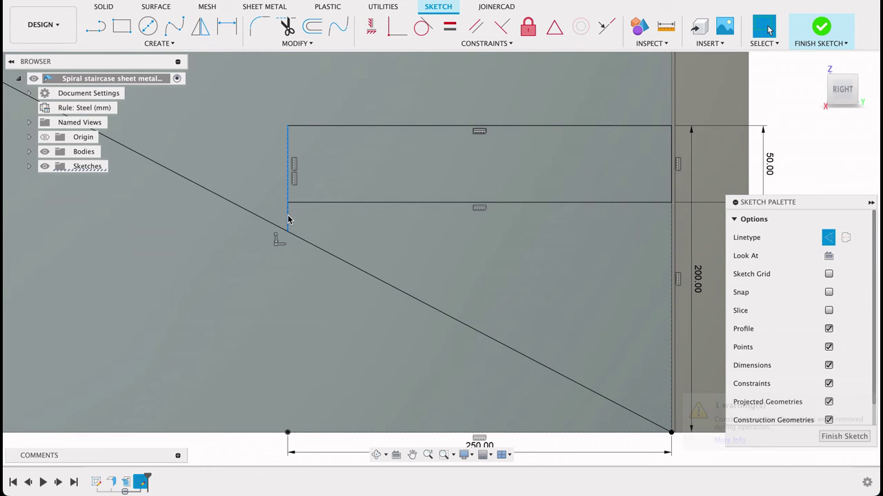
pyautogui.click(288, 219)
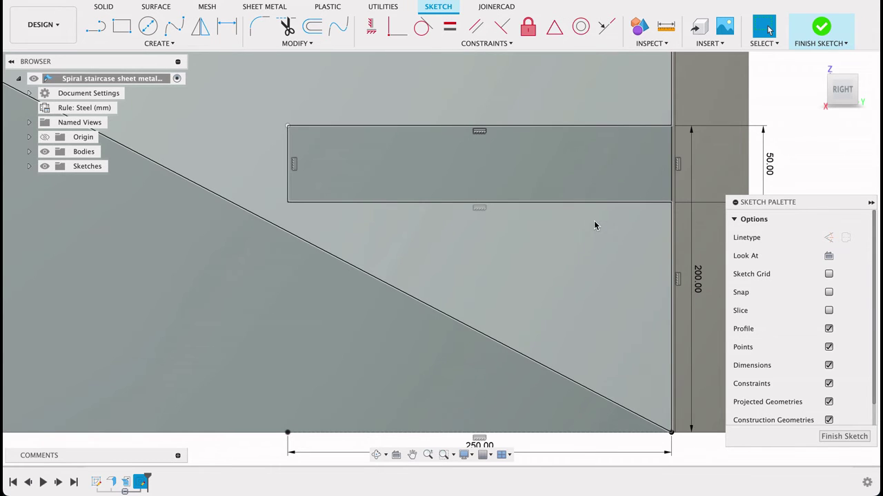
# Start a rectangular sketch pattern with all four edges of the 250 by 50 mm rectangle as its objects
pyautogui.scroll(-10, 594, 221)
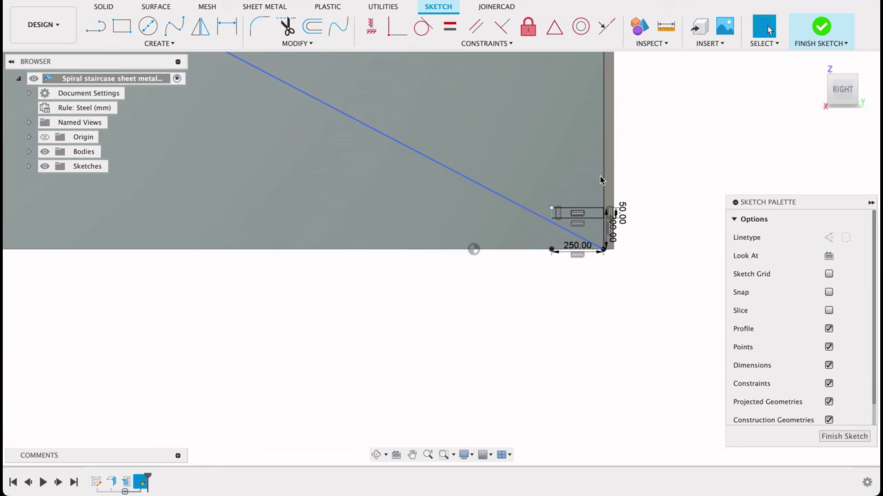
pyautogui.scroll(-1, 484, 366)
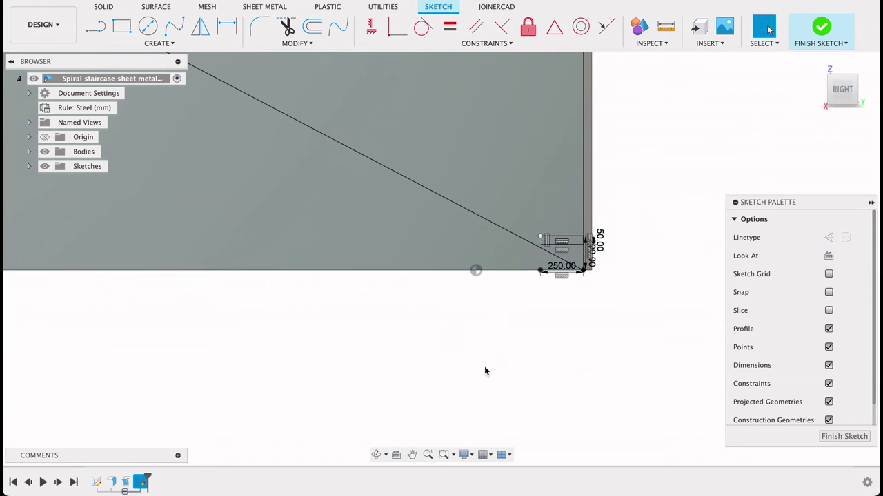
pyautogui.click(161, 45)
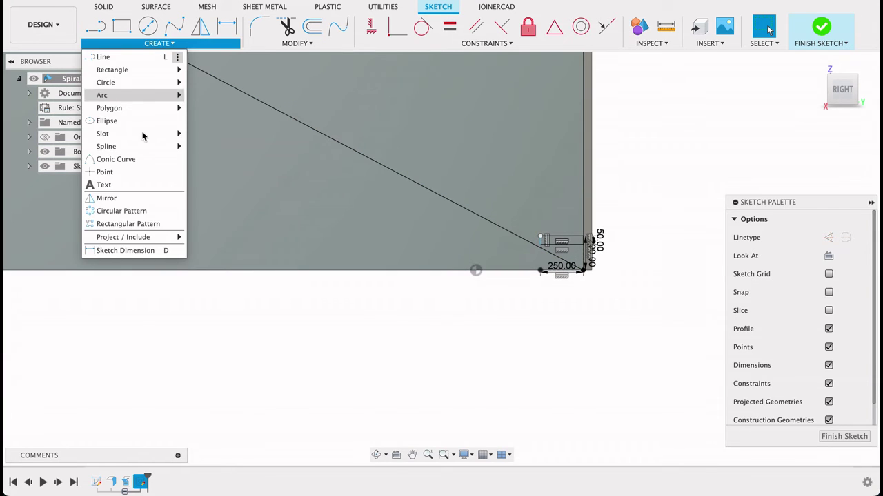
pyautogui.click(128, 224)
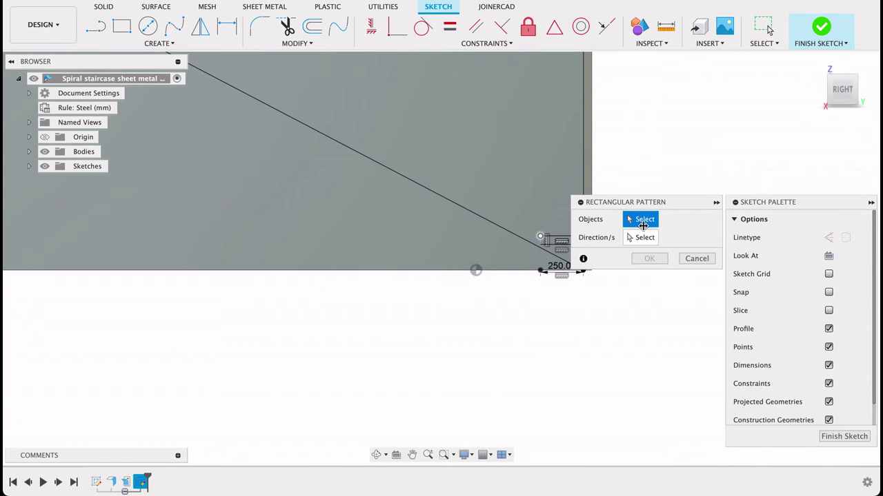
pyautogui.scroll(4, 552, 238)
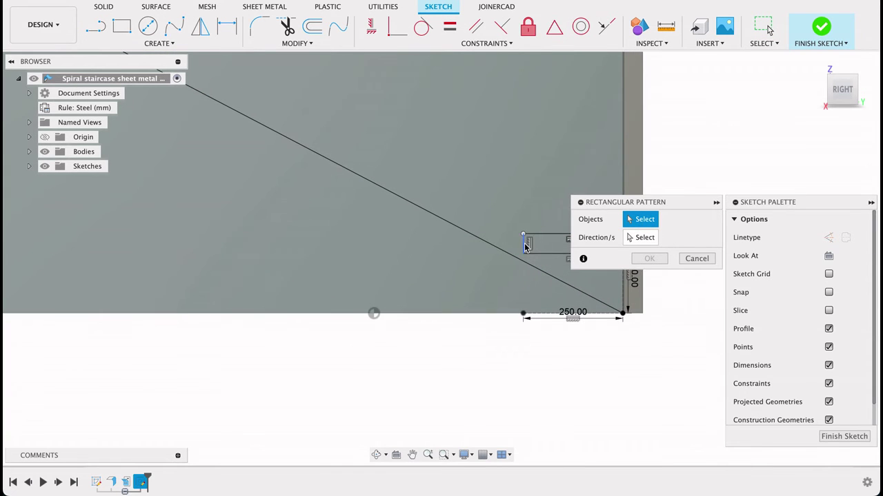
pyautogui.click(539, 241)
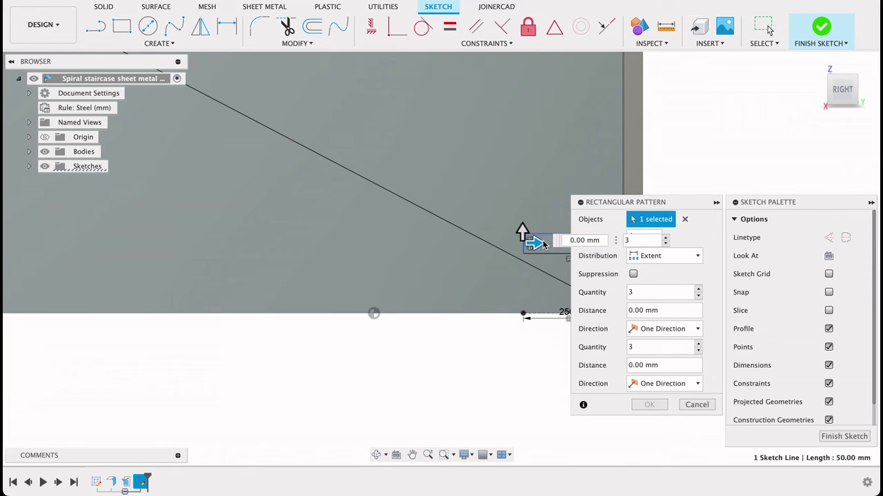
pyautogui.click(540, 243)
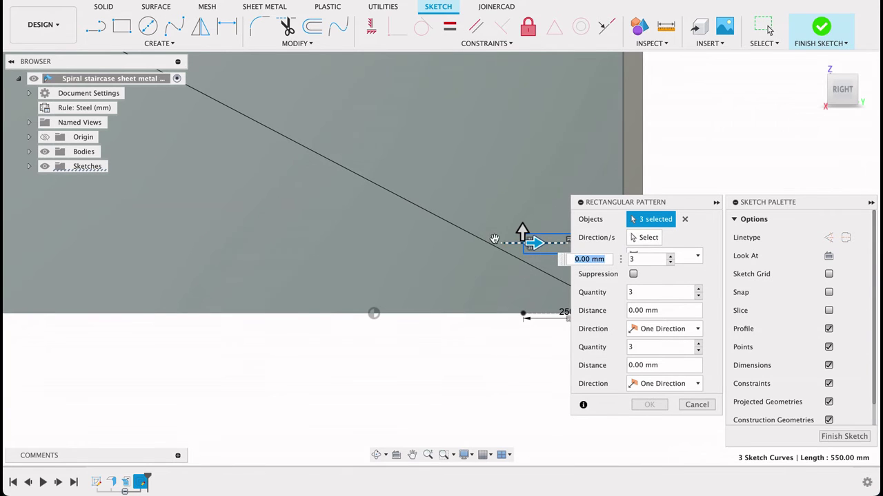
pyautogui.hscroll(5, 494, 239)
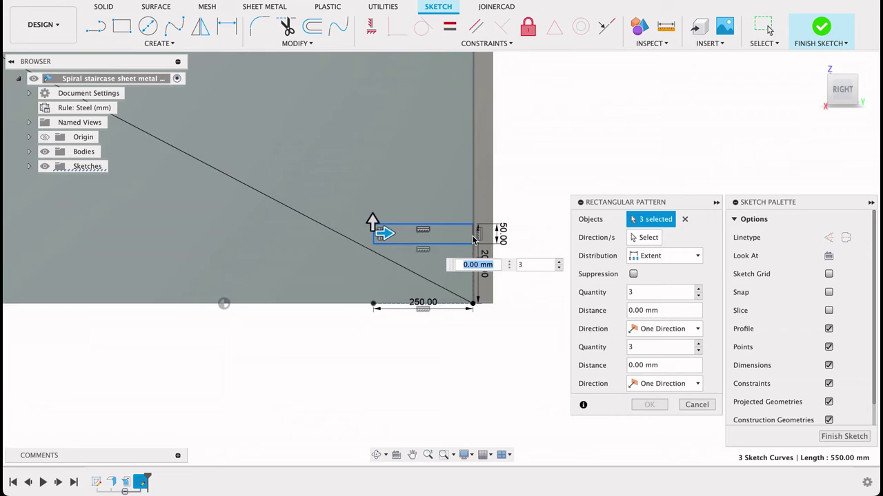
pyautogui.scroll(3, 474, 239)
pyautogui.click(473, 238)
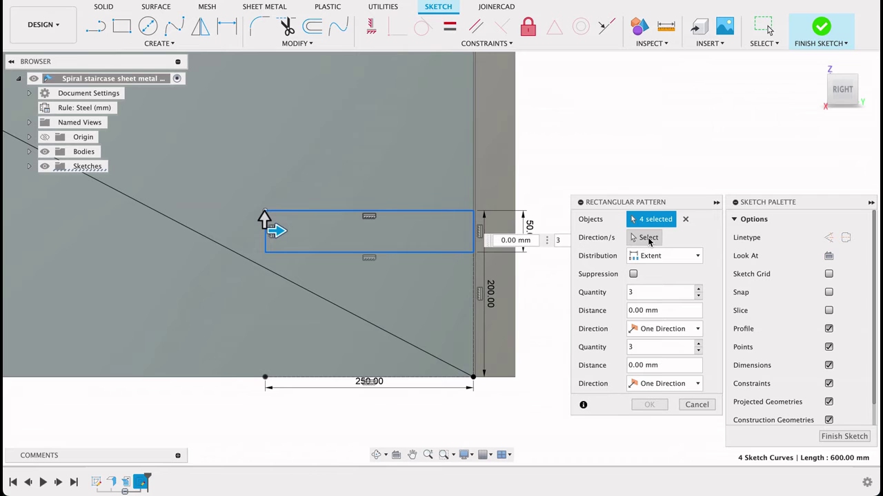
# Use the diagonal line as the pattern direction and extend the step pattern's distance to 3800 mm towards the diagonal's upper end
pyautogui.click(648, 239)
pyautogui.click(375, 331)
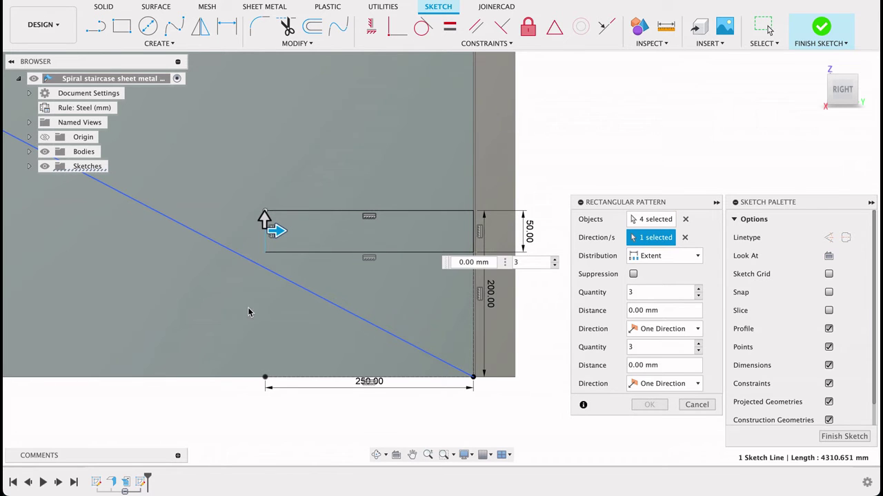
pyautogui.scroll(-5, 237, 305)
pyautogui.moveTo(307, 323); pyautogui.dragTo(414, 355, button='middle')
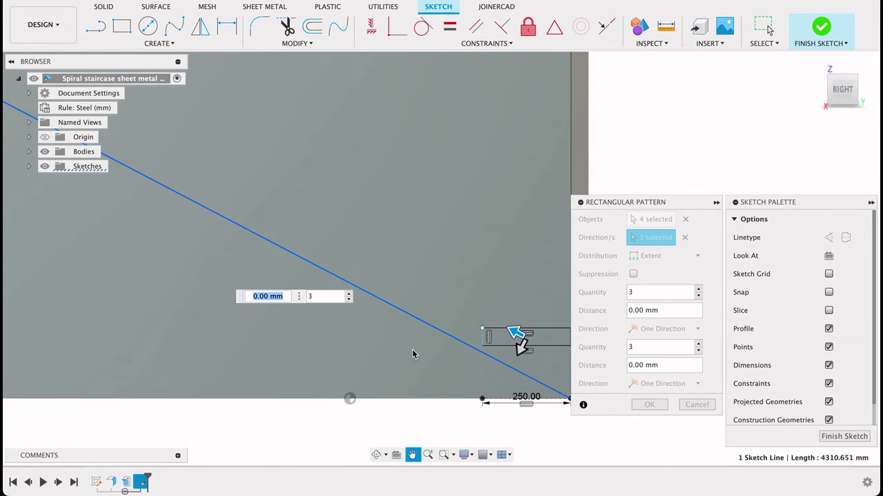
pyautogui.moveTo(517, 335); pyautogui.dragTo(283, 211)
pyautogui.scroll(-1, 272, 256)
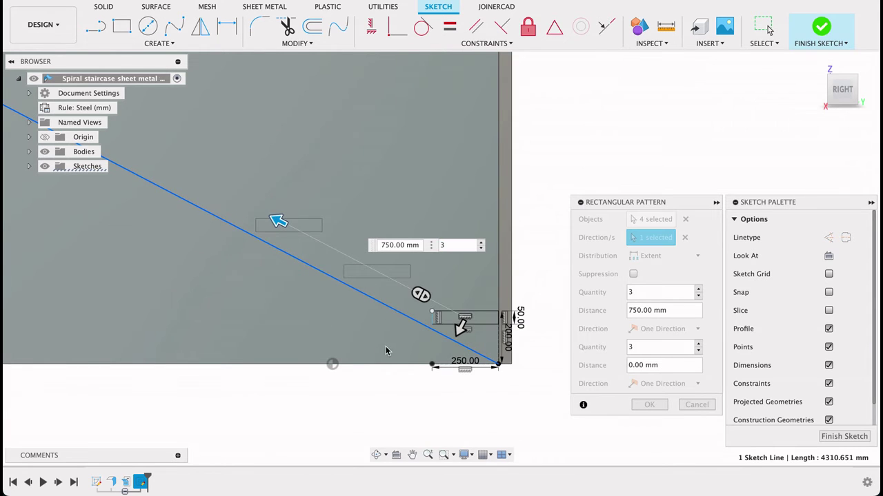
pyautogui.moveTo(222, 255); pyautogui.dragTo(404, 366, button='middle')
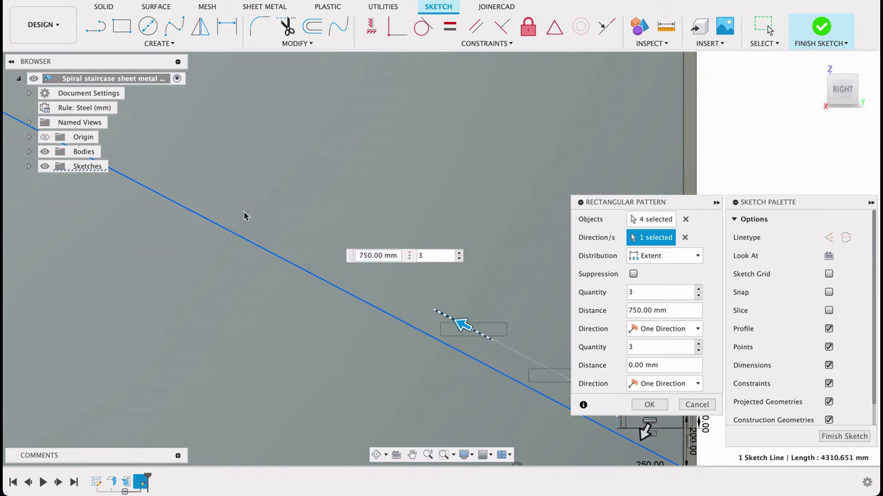
pyautogui.moveTo(462, 325); pyautogui.dragTo(237, 203)
pyautogui.scroll(-4, 235, 270)
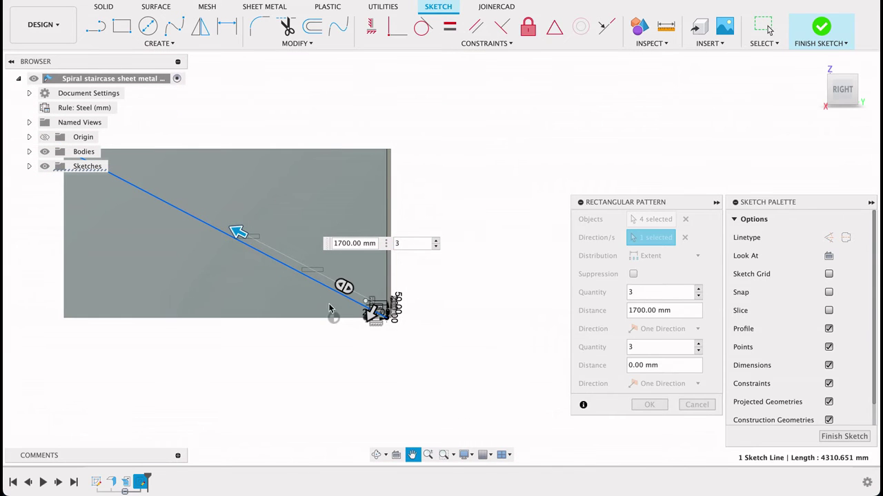
pyautogui.moveTo(237, 238); pyautogui.dragTo(409, 304, button='middle')
pyautogui.moveTo(391, 288); pyautogui.dragTo(254, 219)
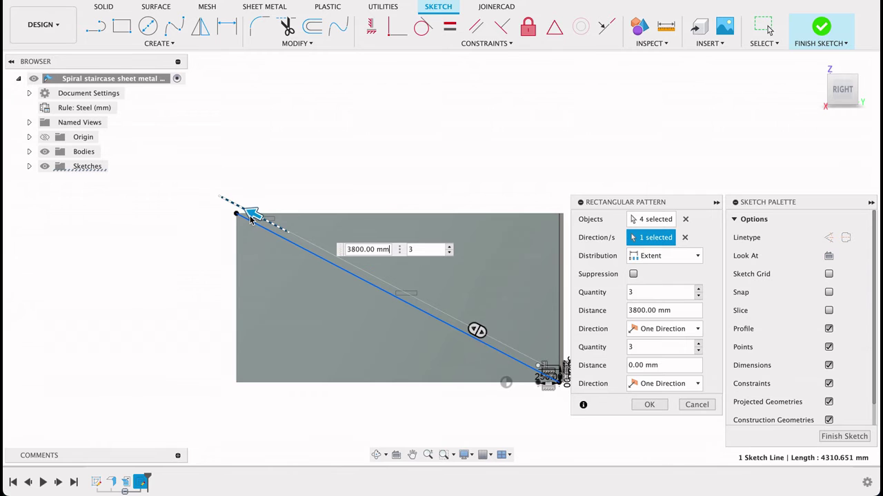
# Set the step pattern's quantity along the diagonal to 13, create the pattern and finish the sketch
pyautogui.scroll(5, 251, 217)
pyautogui.press('Tab')
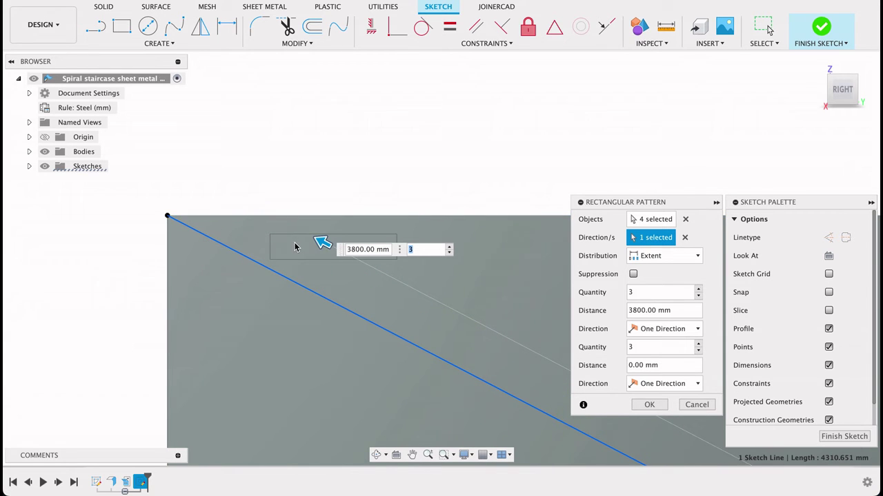
pyautogui.hscroll(-6, 525, 363)
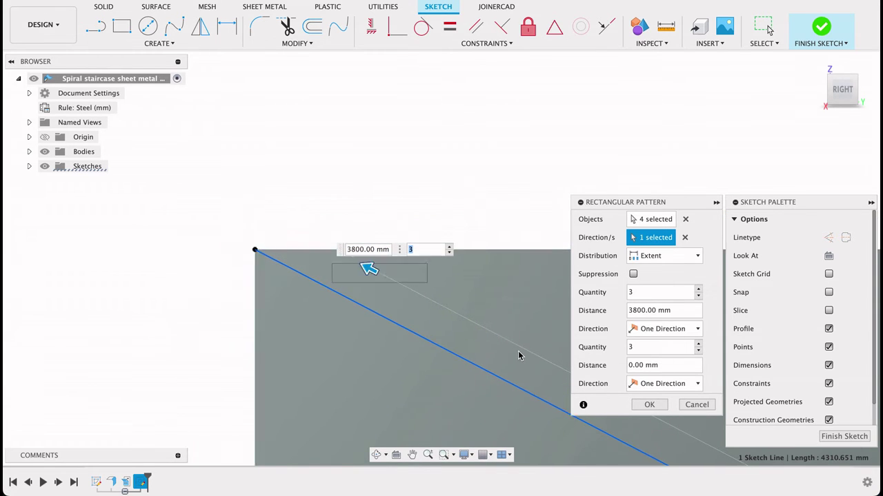
pyautogui.hscroll(6, 390, 284)
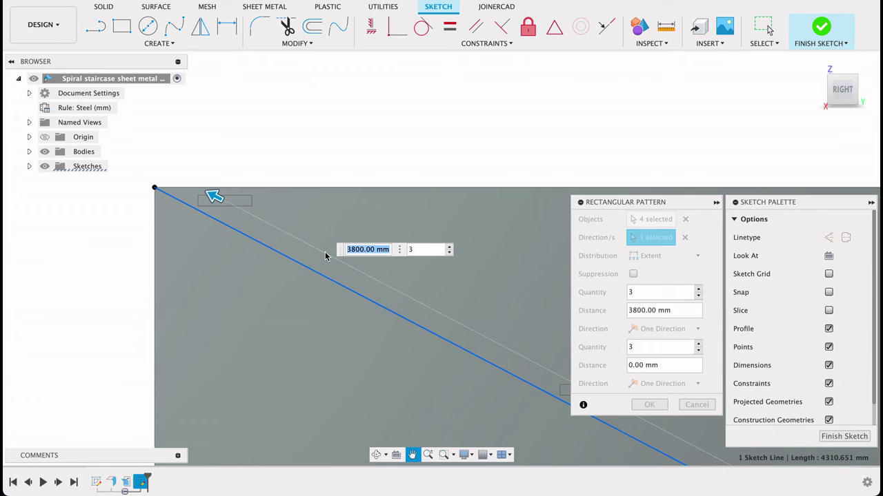
pyautogui.hscroll(-3, 467, 343)
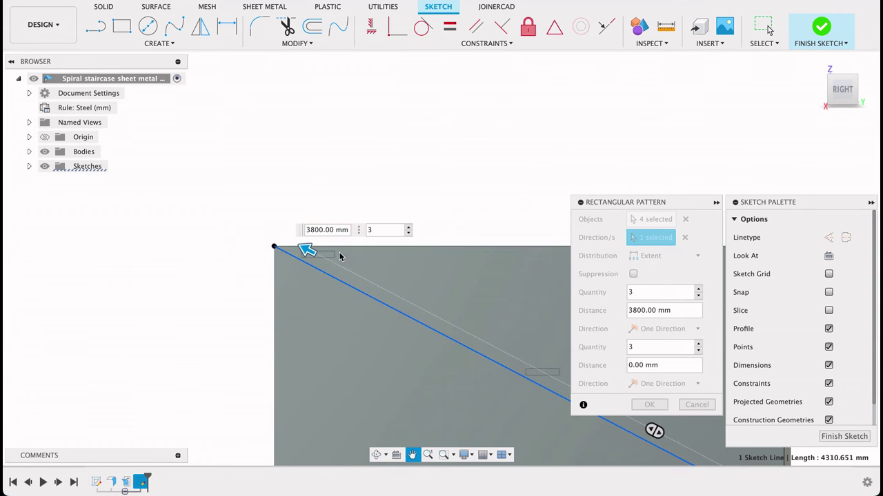
pyautogui.hscroll(5, 489, 353)
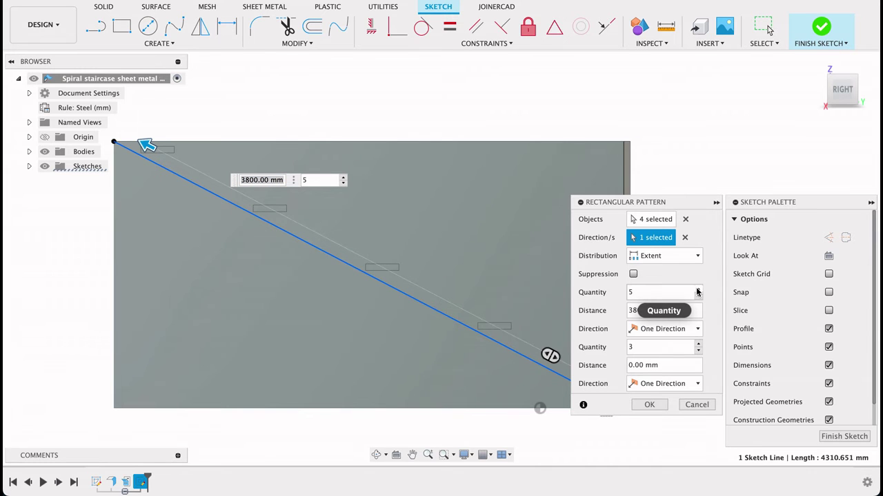
pyautogui.click(698, 290)
pyautogui.click(697, 290)
pyautogui.click(697, 290)
pyautogui.click(697, 290)
pyautogui.click(697, 290)
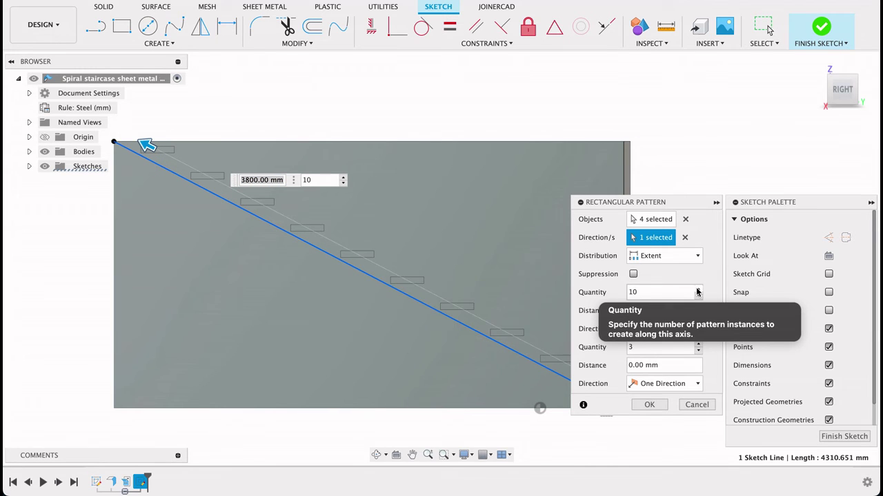
pyautogui.click(697, 289)
pyautogui.click(697, 290)
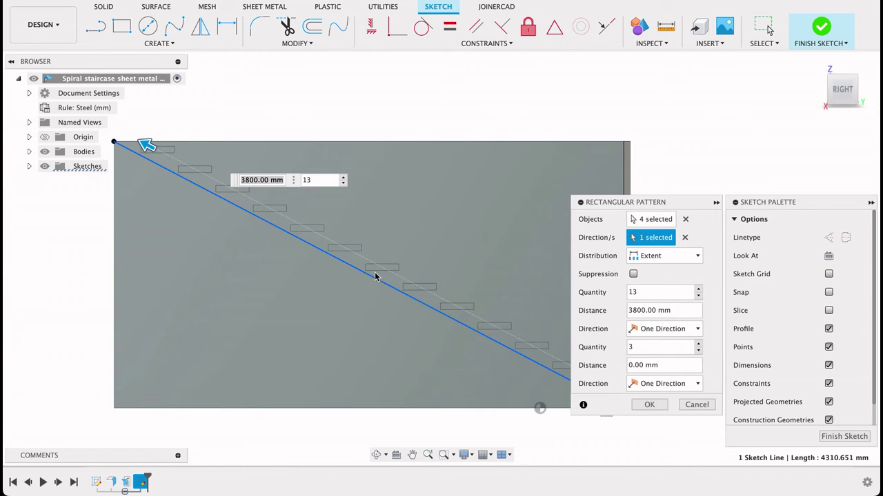
pyautogui.click(636, 404)
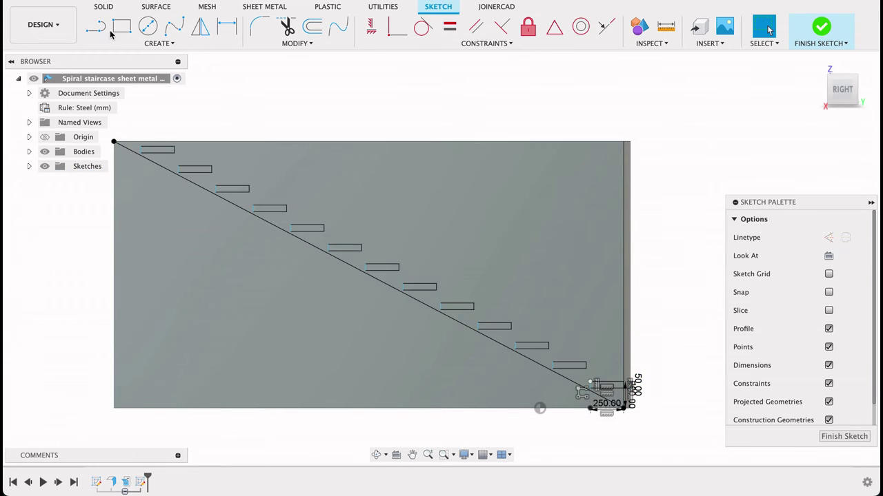
pyautogui.click(841, 437)
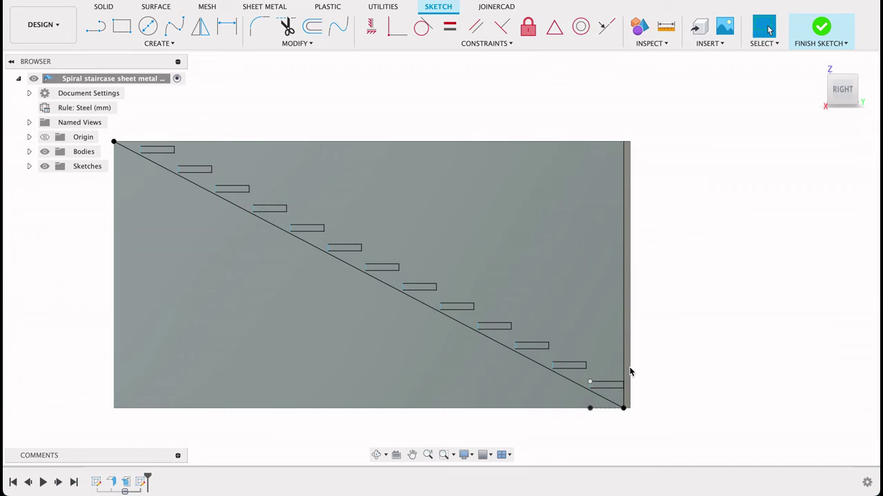
# Start an Extrude with all 13 step rectangles along the diagonal as its profiles
pyautogui.click(200, 30)
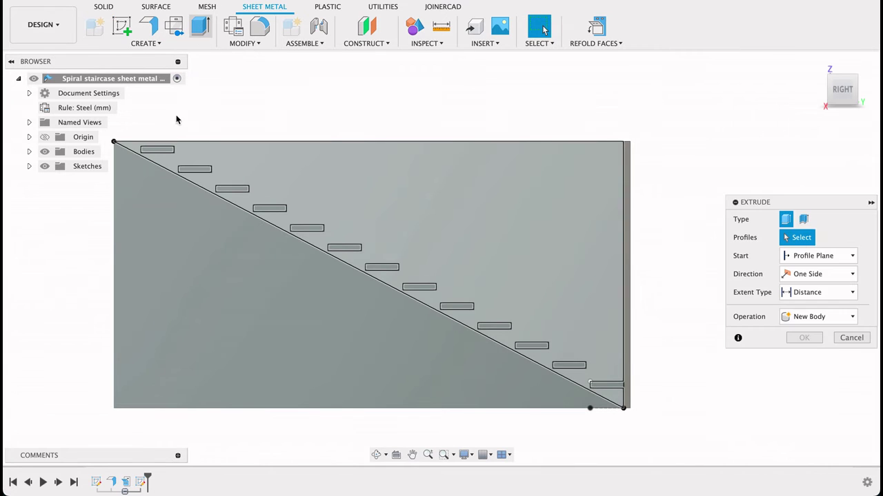
pyautogui.click(156, 151)
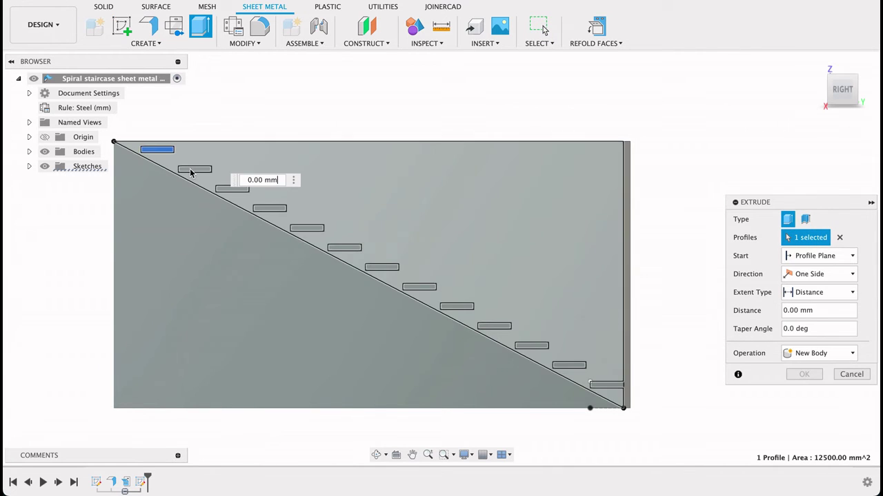
pyautogui.click(193, 170)
pyautogui.click(235, 197)
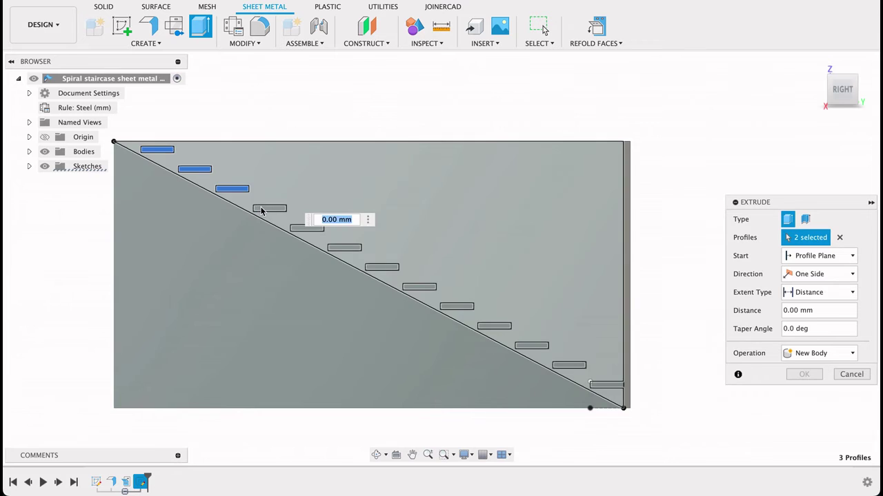
pyautogui.click(266, 209)
pyautogui.click(308, 228)
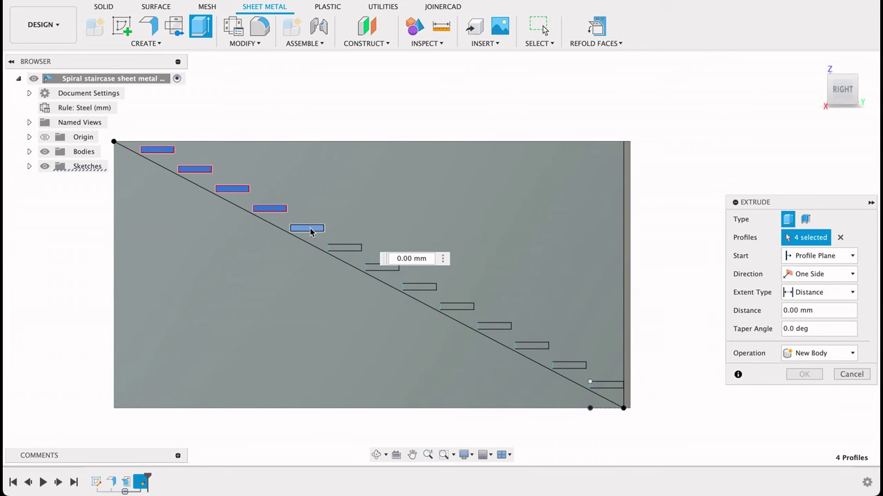
pyautogui.click(352, 249)
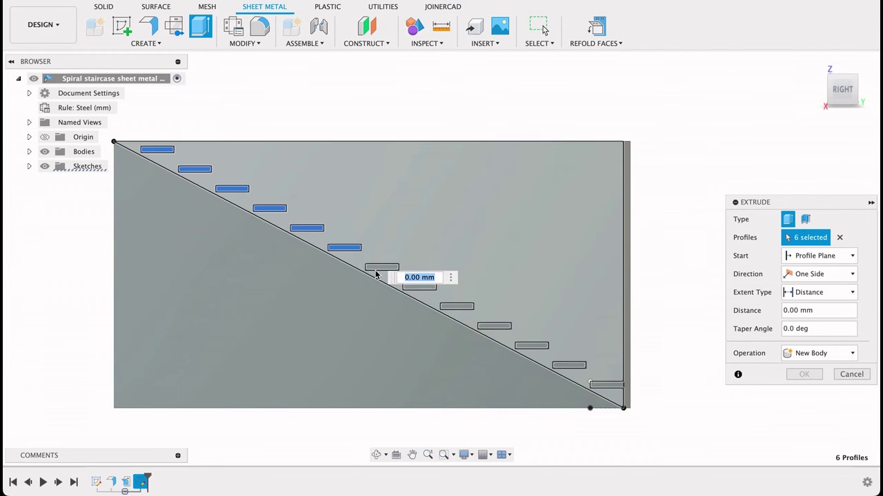
pyautogui.click(382, 268)
pyautogui.click(420, 286)
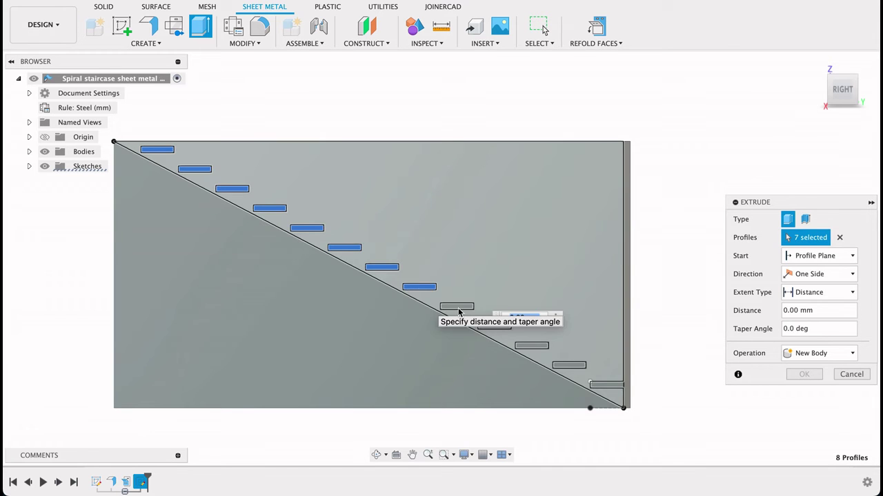
pyautogui.click(455, 306)
pyautogui.click(517, 348)
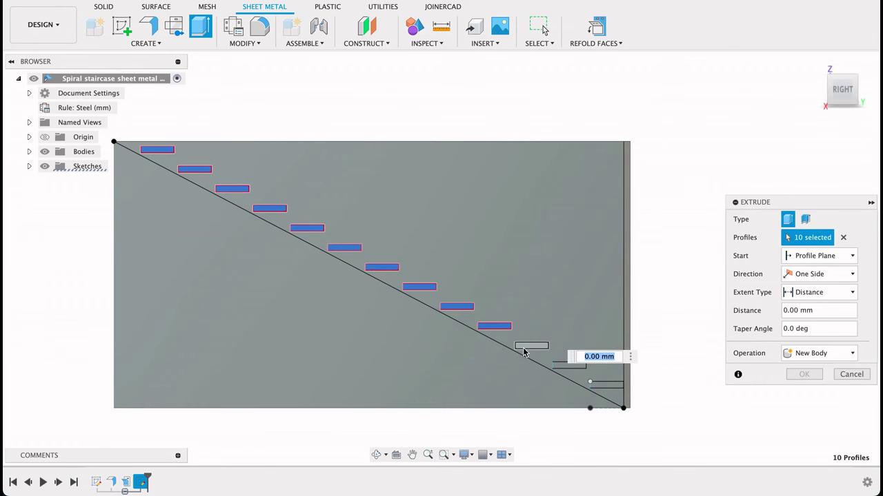
pyautogui.click(566, 366)
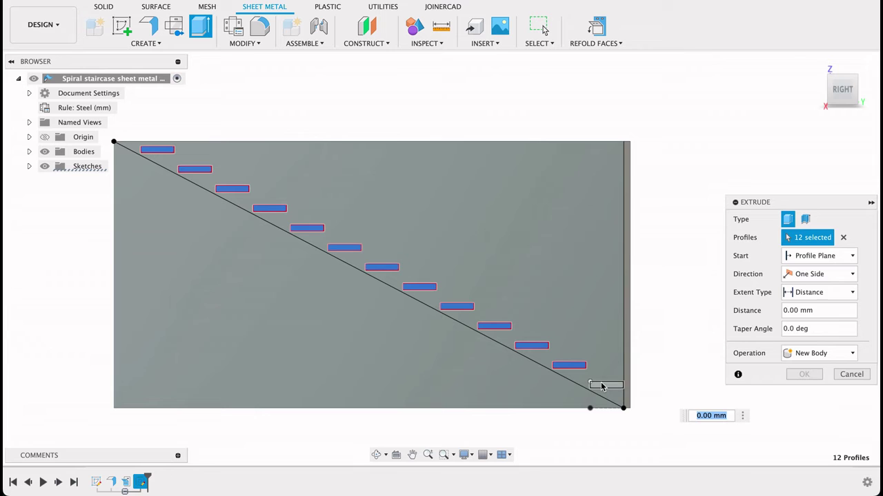
pyautogui.click(604, 385)
# Extrude the 13 step profiles 600 mm from the sheet face, joined to the sheet metal body
pyautogui.click(627, 372)
pyautogui.write('25')
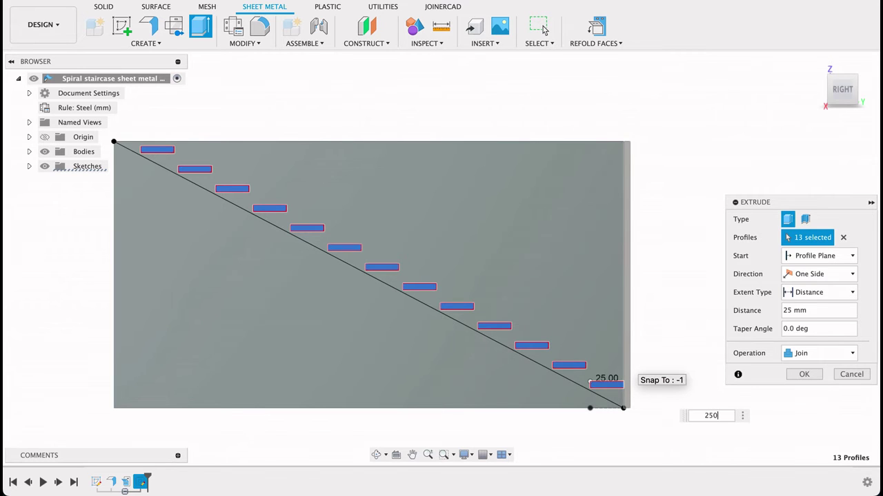
pyautogui.write('0')
pyautogui.press('Return')
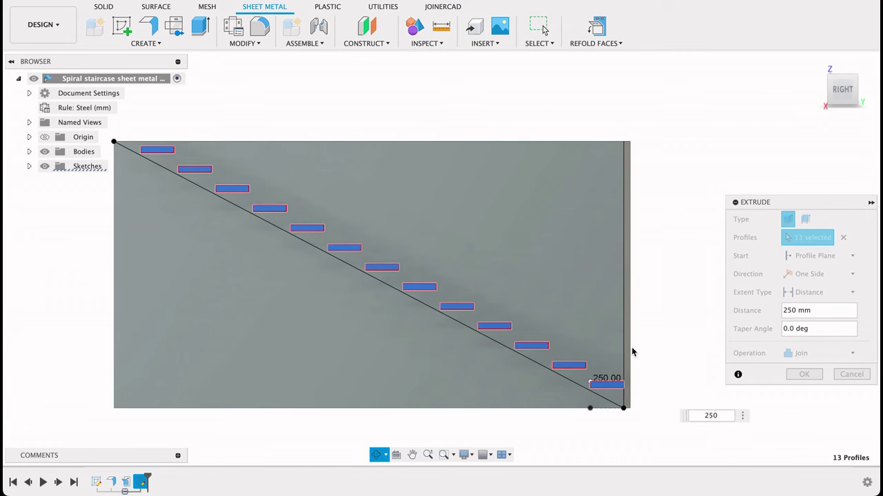
pyautogui.keyDown('shift'); pyautogui.moveTo(630, 351); pyautogui.dragTo(600, 367, button='middle'); pyautogui.keyUp('shift')
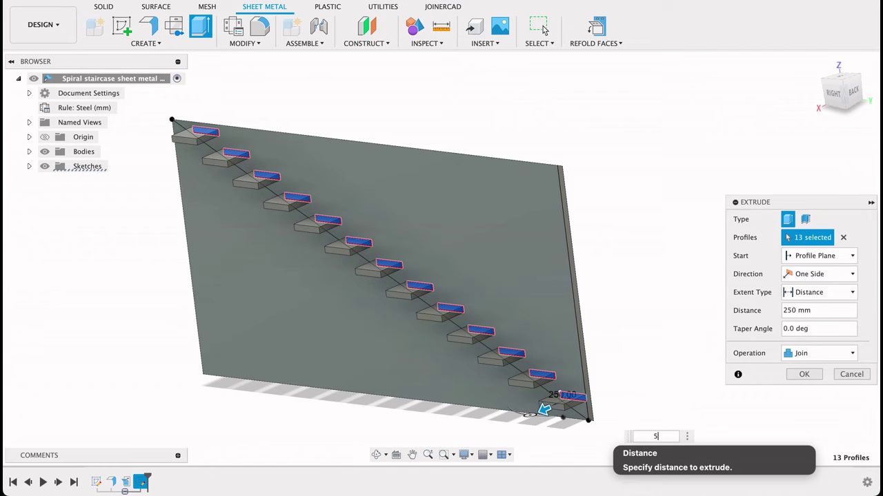
pyautogui.press('Return')
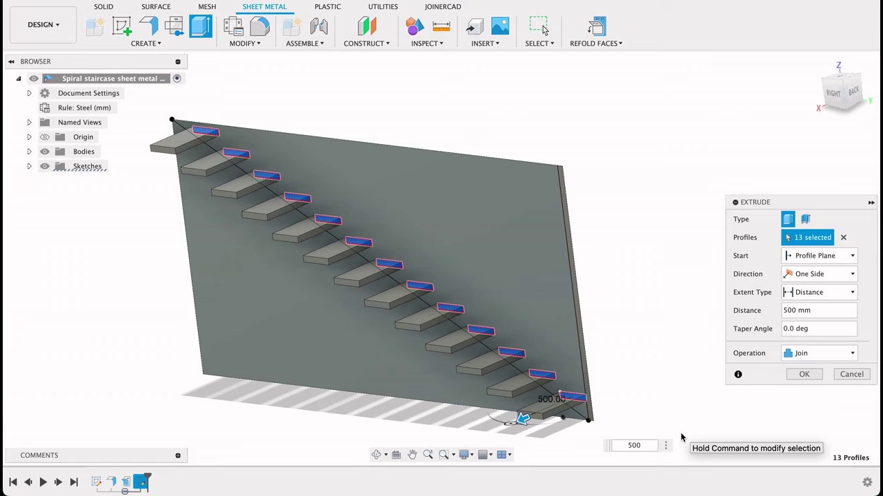
pyautogui.press('Return')
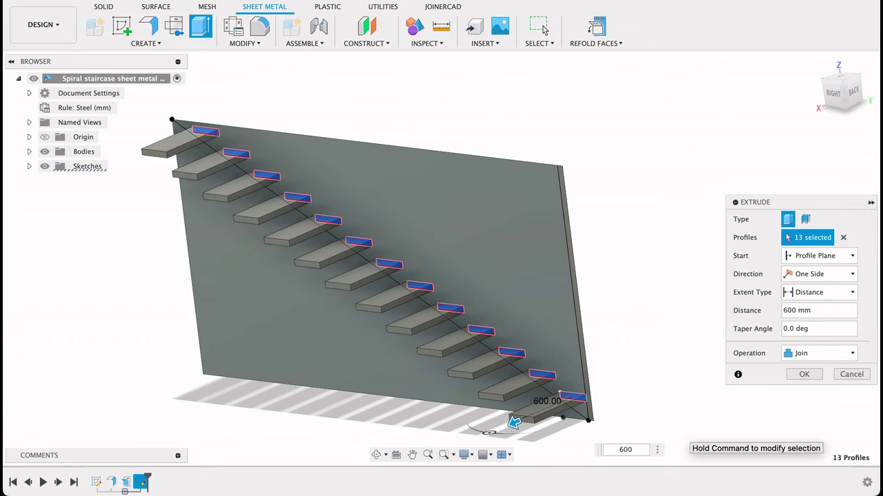
pyautogui.click(806, 374)
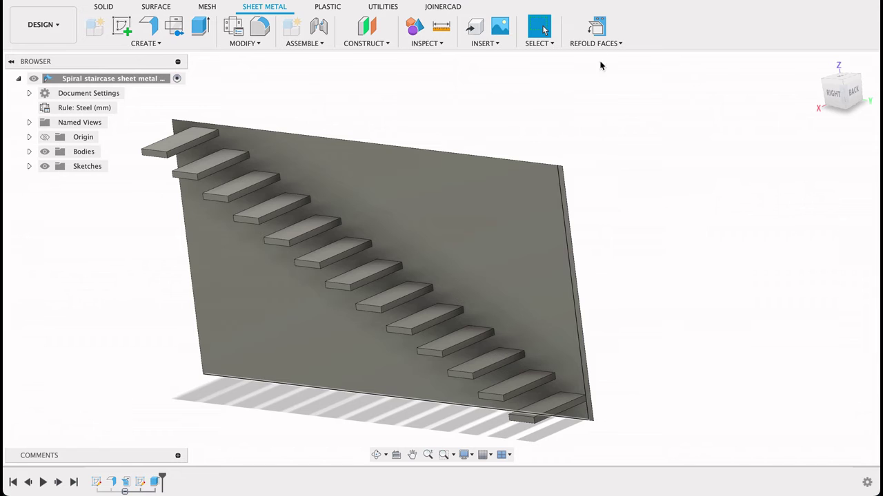
# Refold the sheet into the cylinder and examine the steps inside it from above and from the side
pyautogui.click(596, 27)
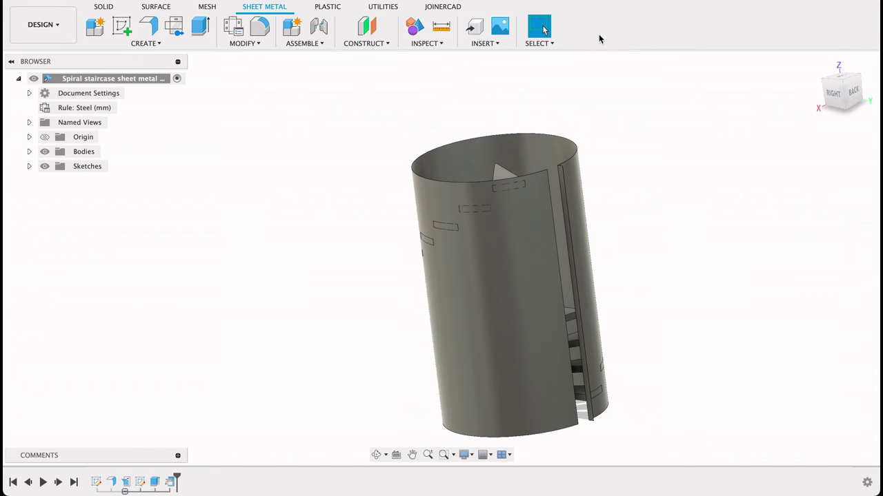
pyautogui.keyDown('shift'); pyautogui.moveTo(664, 144); pyautogui.dragTo(615, 232, button='middle'); pyautogui.keyUp('shift')
pyautogui.press('Escape')
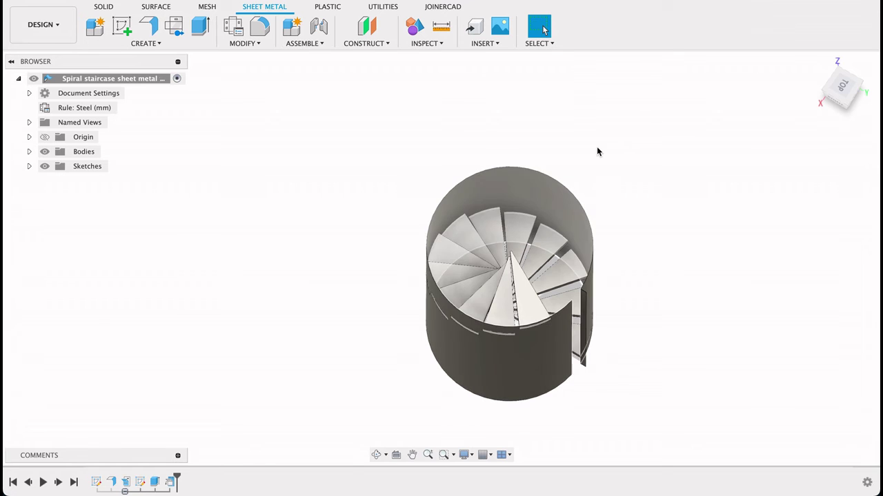
pyautogui.keyDown('shift'); pyautogui.moveTo(598, 152); pyautogui.dragTo(593, 129, button='middle'); pyautogui.keyUp('shift')
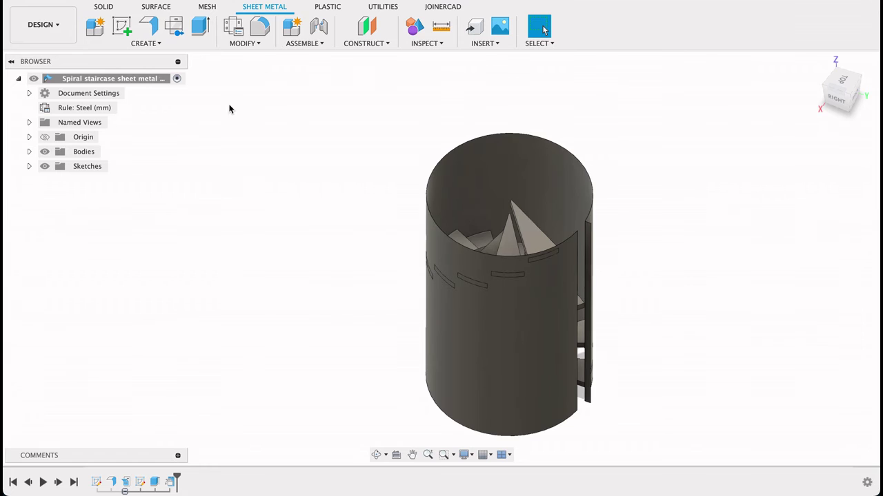
# Unfold all bends of the rolled staircase cylinder, keeping the narrow flat strip at the seam stationary
pyautogui.click(249, 43)
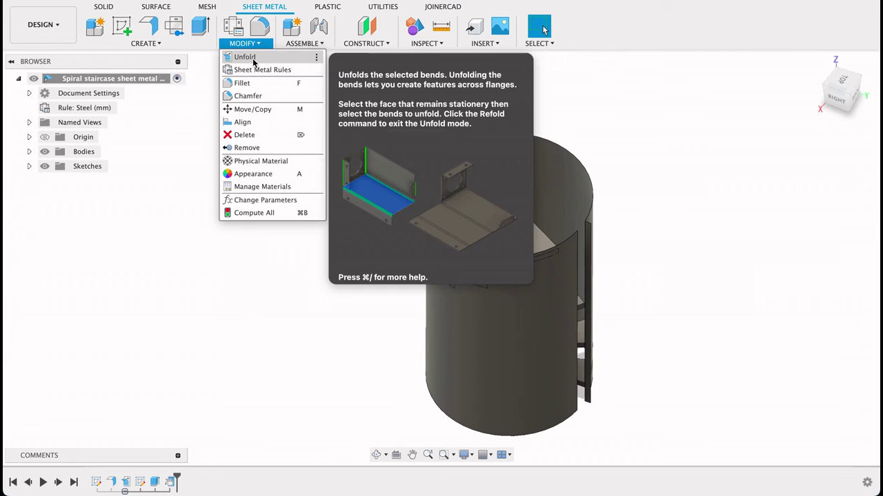
pyautogui.click(246, 57)
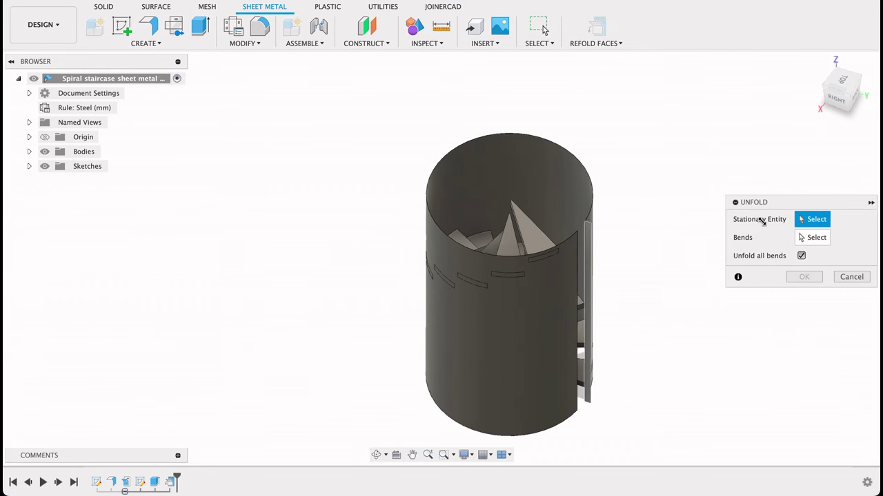
pyautogui.click(584, 310)
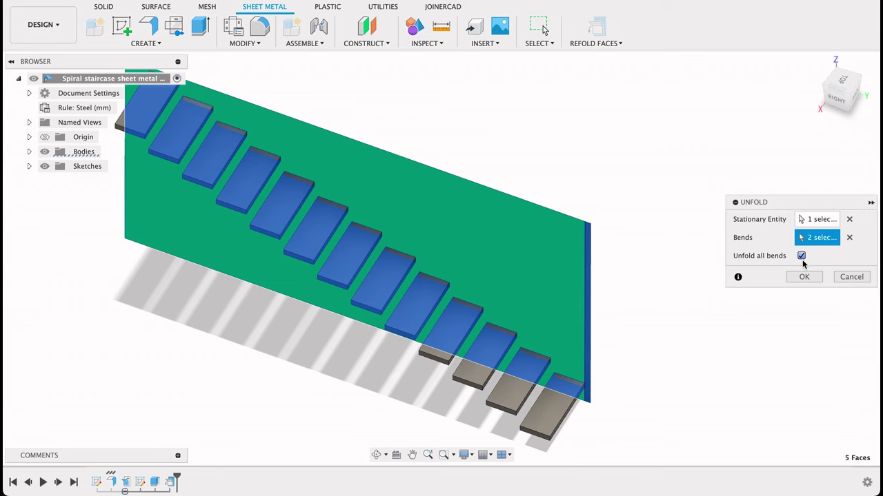
pyautogui.click(802, 279)
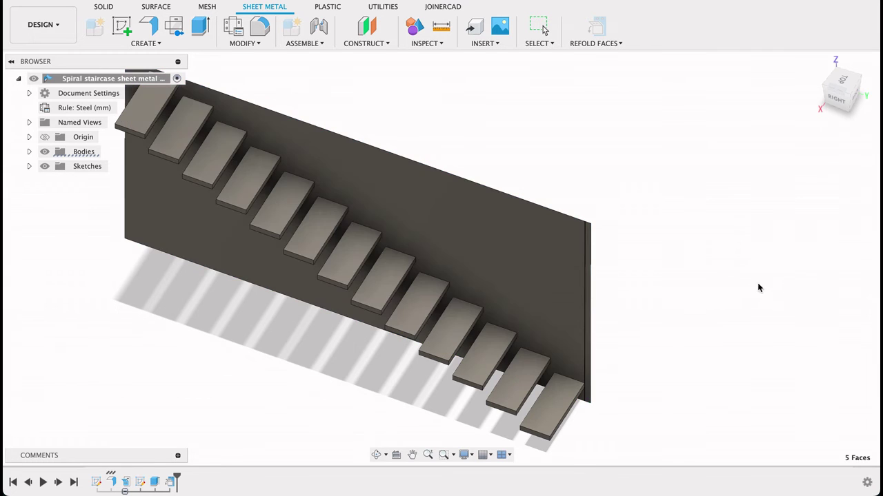
pyautogui.moveTo(717, 365); pyautogui.dragTo(738, 331)
pyautogui.press('Escape')
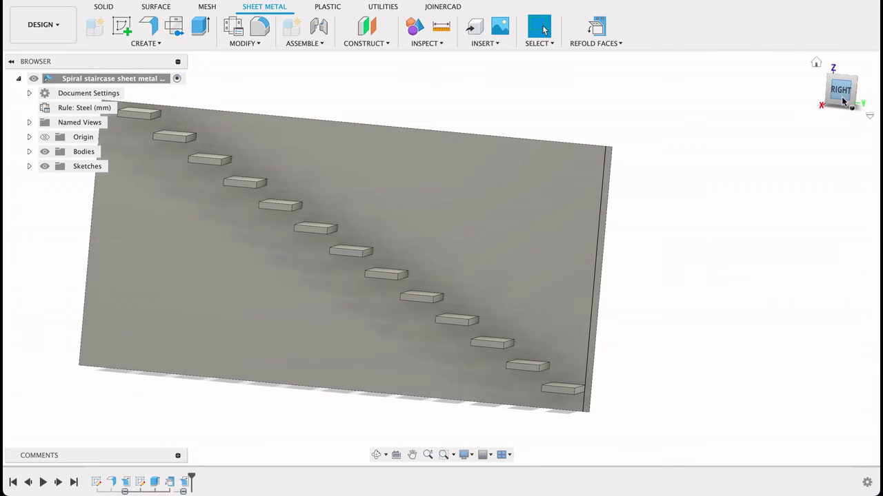
# Start a sketch on the large step-side face of the unfolded sheet, viewed straight on from the right
pyautogui.click(842, 97)
pyautogui.moveTo(573, 195)
pyautogui.mouseDown(button='middle')
pyautogui.moveTo(554, 186)
pyautogui.moveTo(569, 187)
pyautogui.mouseUp(button='middle')
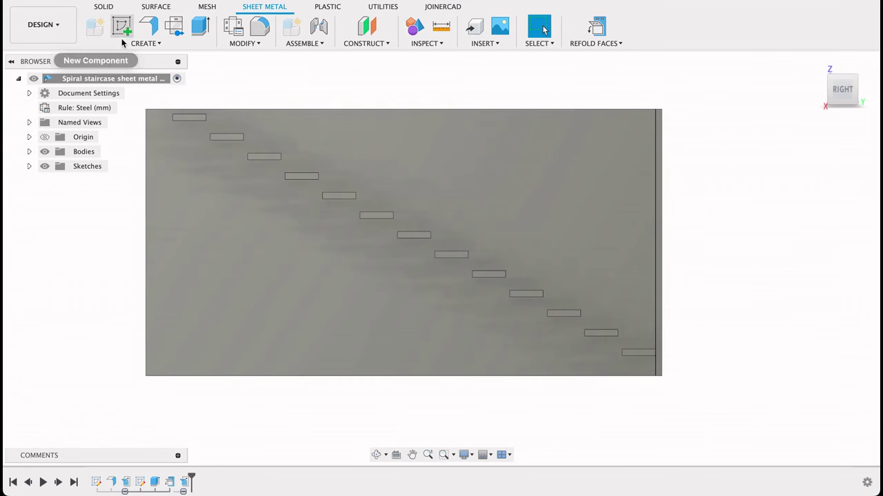
pyautogui.click(122, 26)
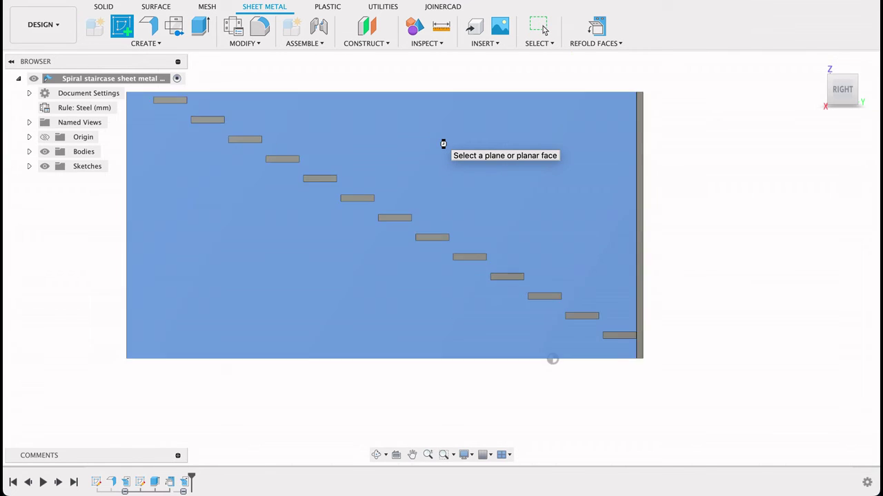
pyautogui.click(442, 145)
pyautogui.moveTo(333, 181)
pyautogui.mouseDown(button='middle')
pyautogui.moveTo(473, 258)
pyautogui.moveTo(445, 269)
pyautogui.mouseUp(button='middle')
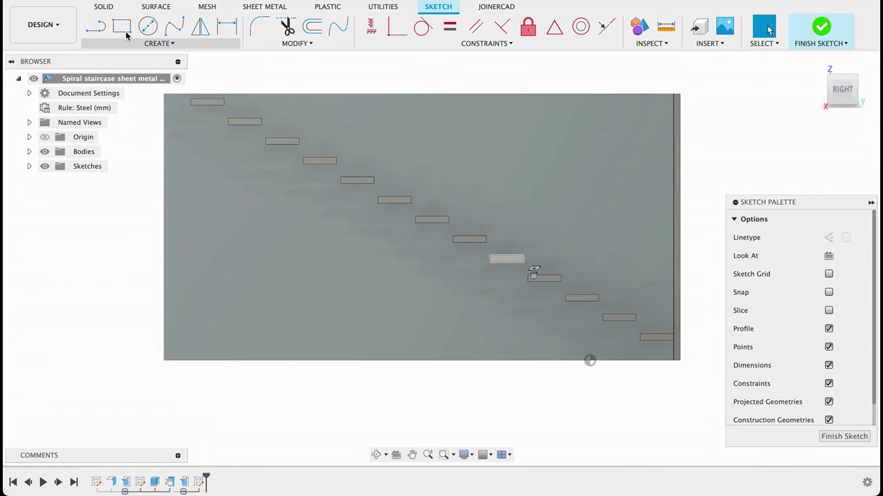
# Draw a construction line from the lowest step's lower outer corner to the matching corner of the fifth step up
pyautogui.click(95, 29)
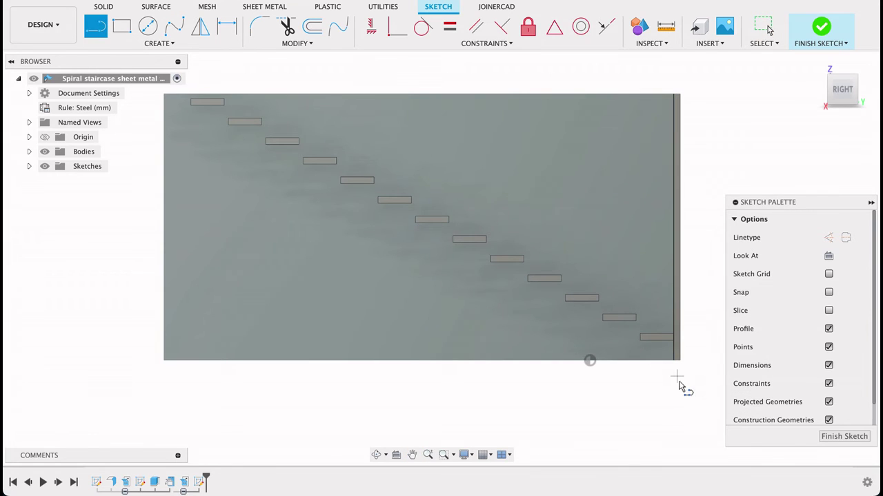
pyautogui.scroll(3, 640, 340)
pyautogui.click(640, 337)
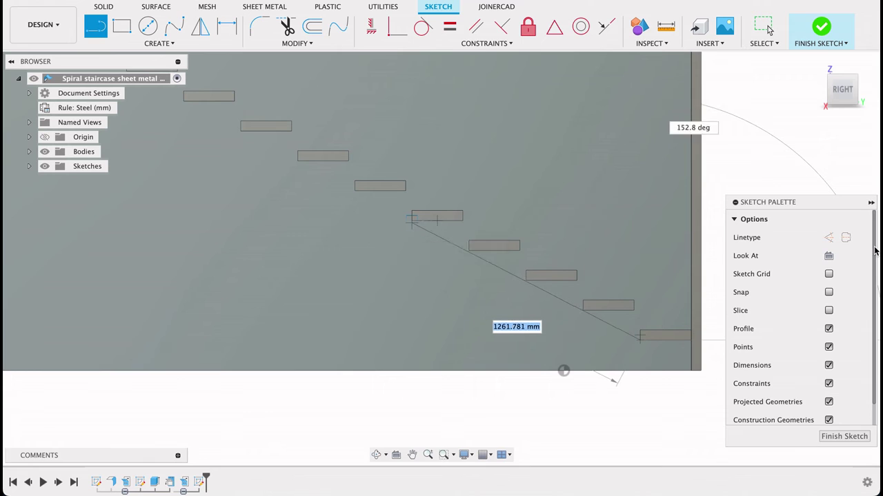
pyautogui.click(828, 238)
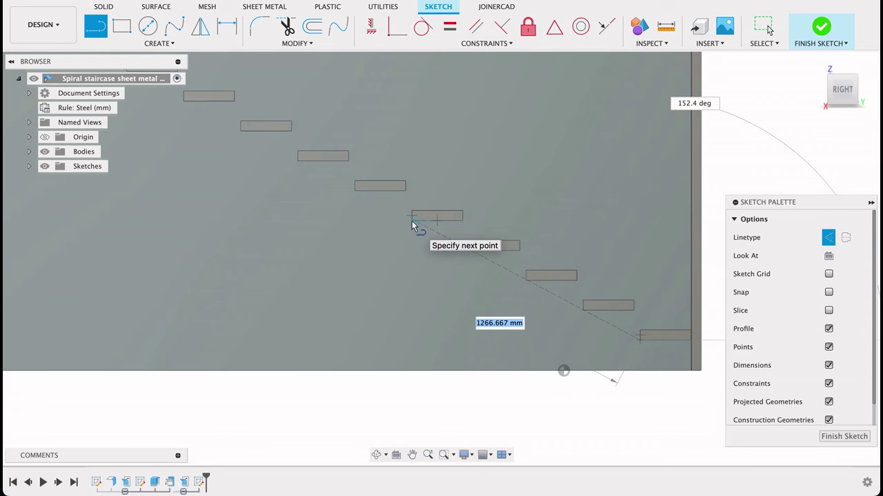
pyautogui.scroll(3, 412, 221)
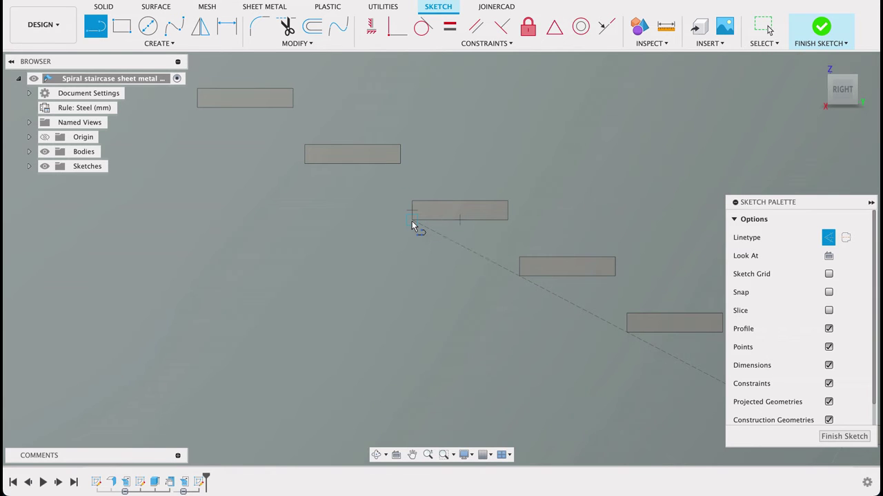
pyautogui.doubleClick(411, 222)
pyautogui.scroll(-2, 414, 222)
pyautogui.scroll(-3, 426, 273)
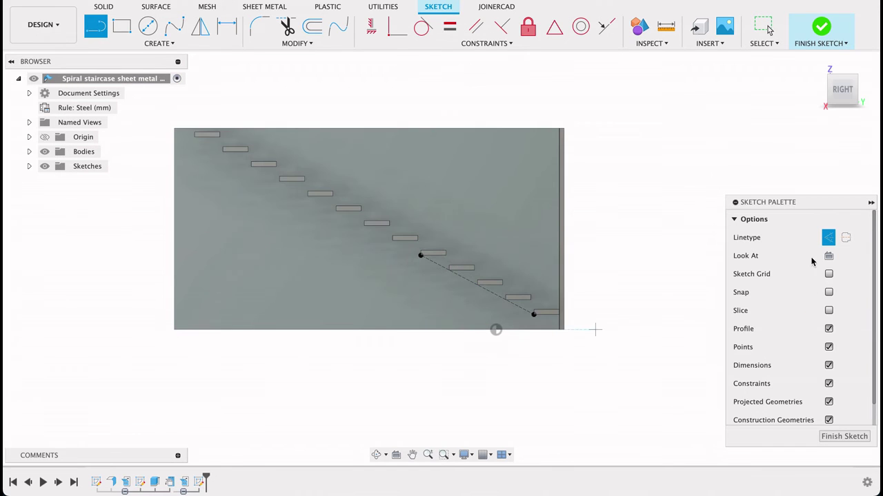
# Draw a closed triangle of solid lines below the steps, sloping along the staircase, with its upright side about 2560 mm long
pyautogui.click(828, 238)
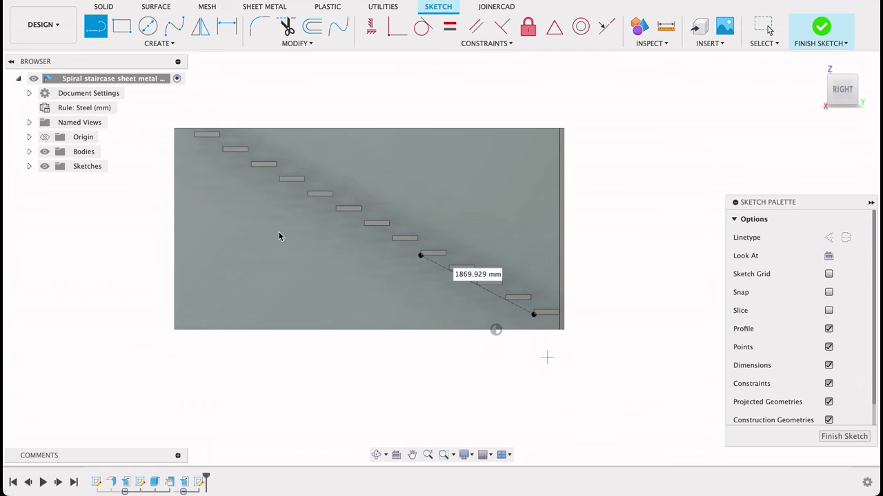
pyautogui.click(547, 357)
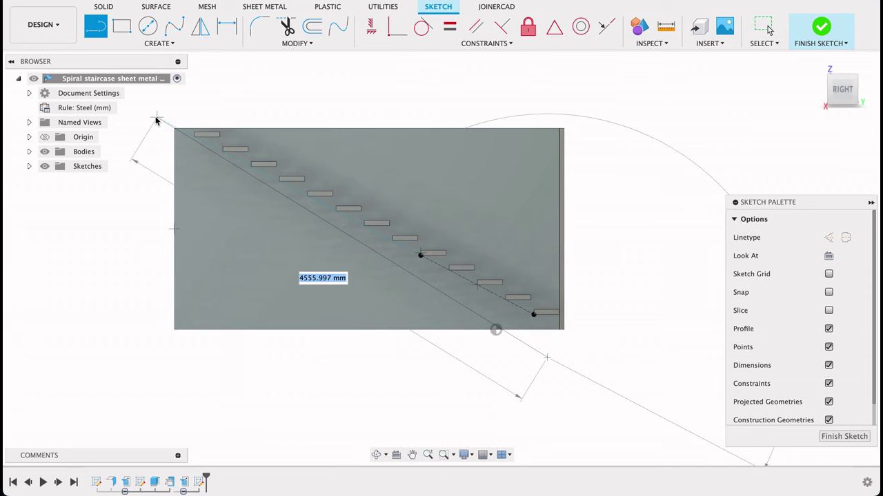
pyautogui.click(151, 127)
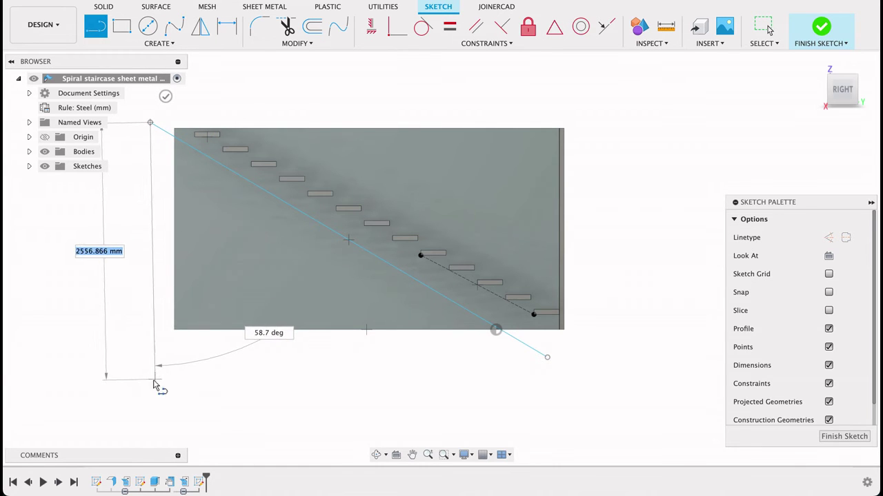
pyautogui.click(153, 380)
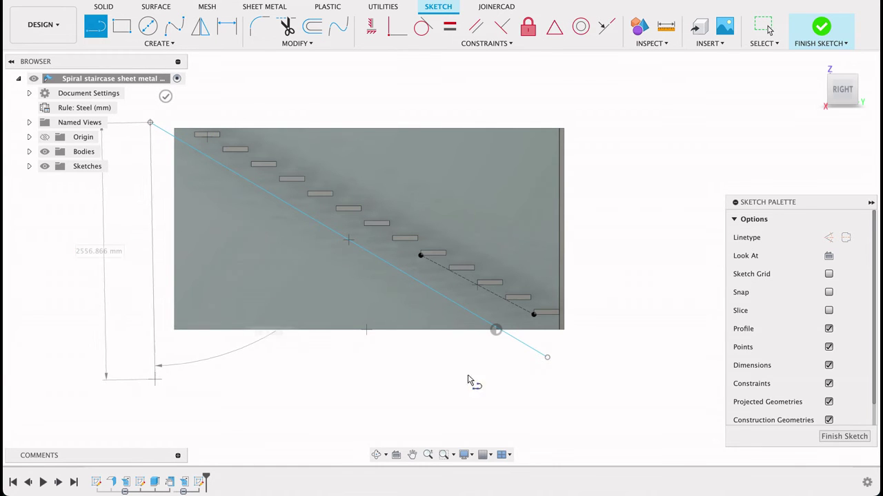
pyautogui.click(548, 359)
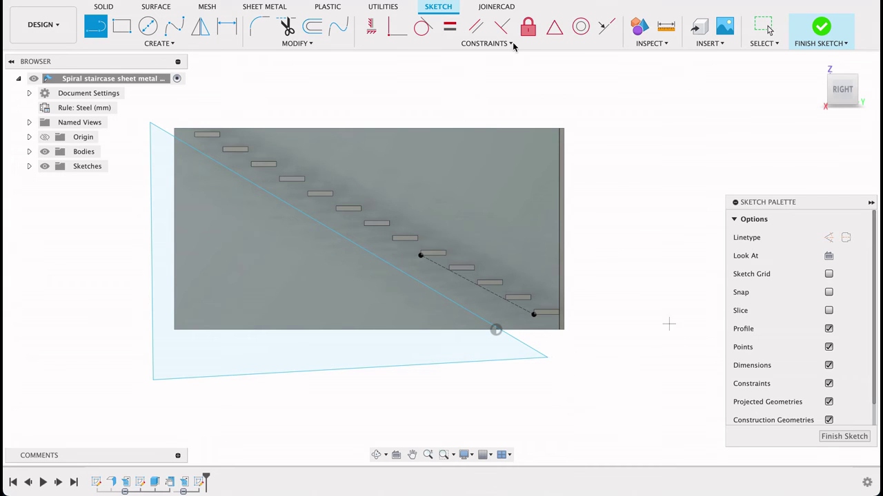
# Constrain the triangle's base to horizontal and its upright side to vertical
pyautogui.click(370, 30)
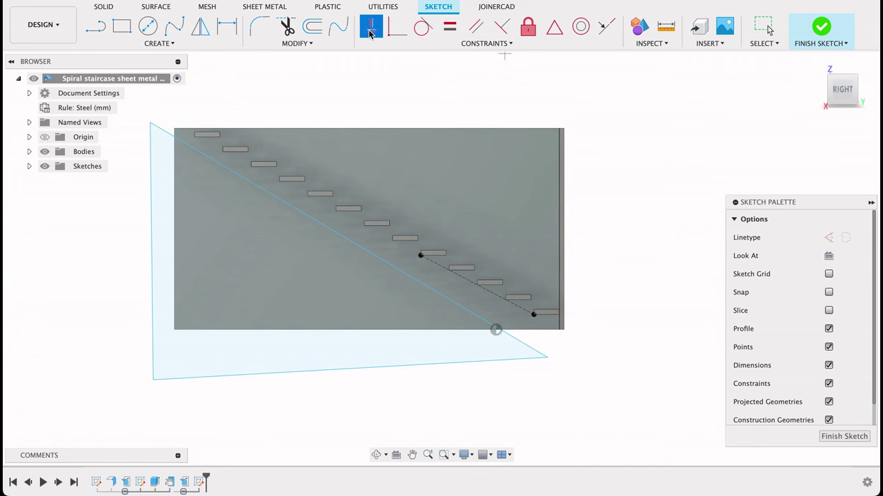
pyautogui.click(353, 373)
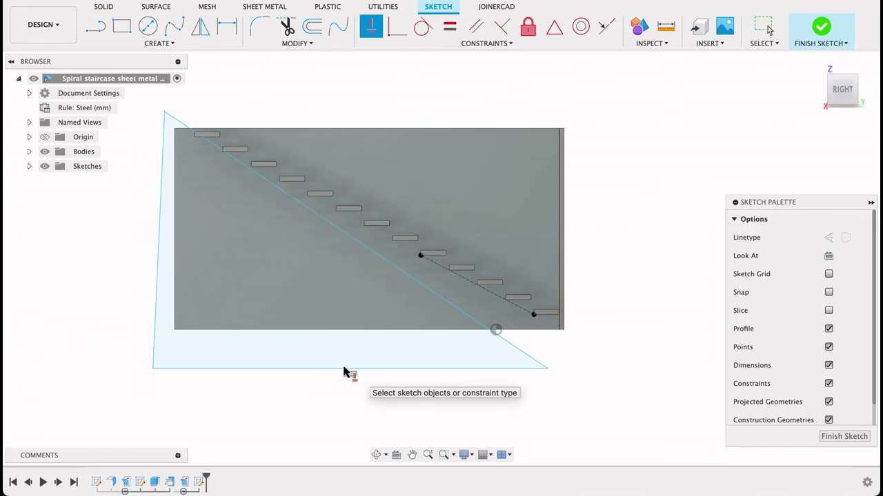
pyautogui.click(160, 232)
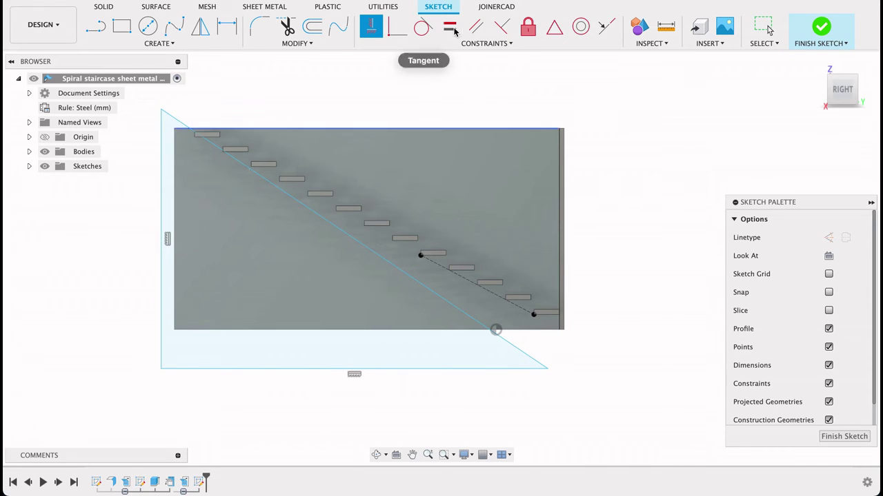
# Make the triangle's sloped side parallel to the construction line along the steps
pyautogui.click(483, 27)
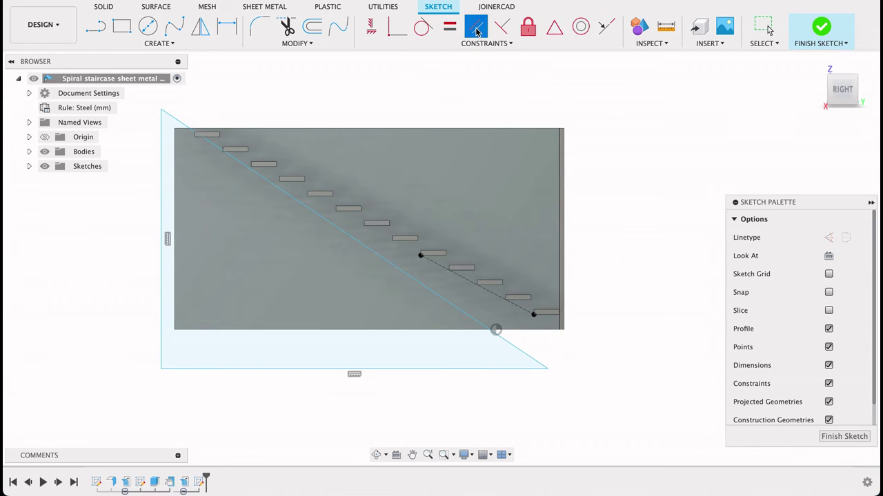
pyautogui.click(468, 281)
pyautogui.click(448, 304)
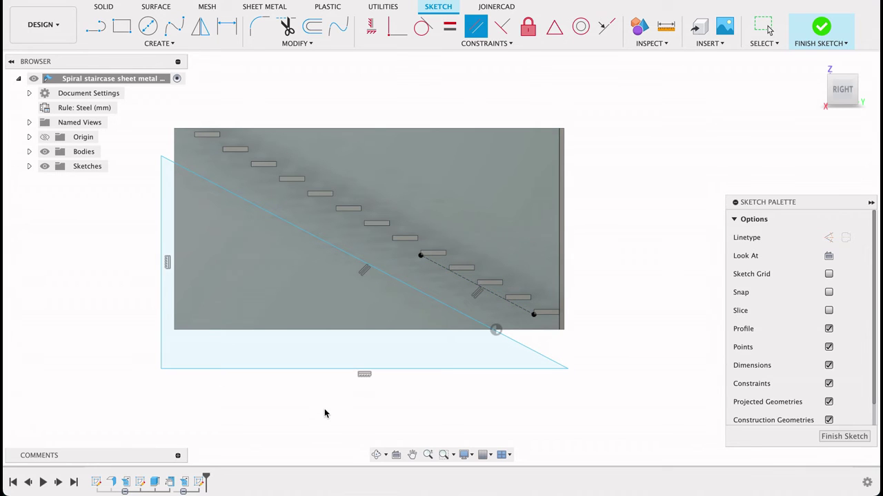
# Align the triangle's sharp lower tip vertically with the lower endpoint of the construction line
pyautogui.press('d')
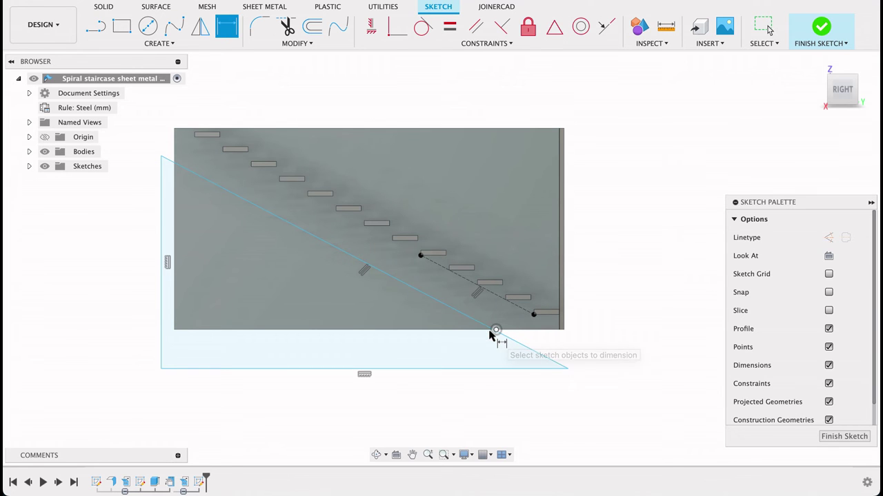
pyautogui.press('Escape')
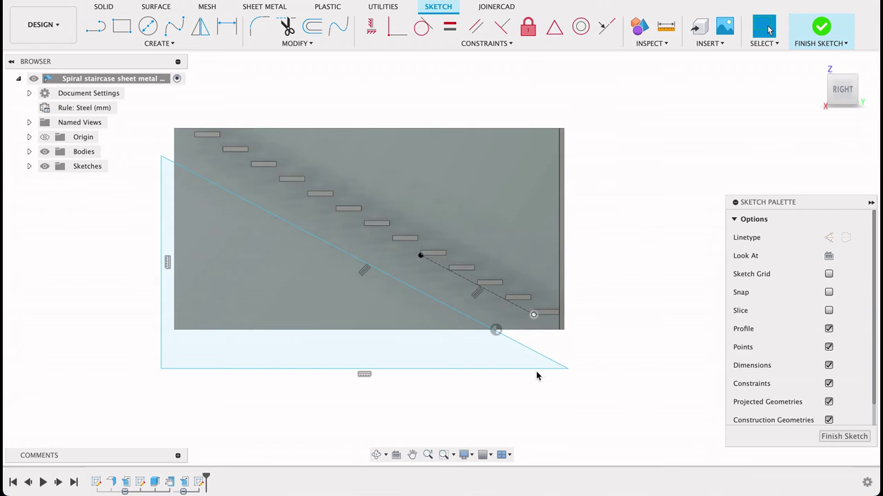
pyautogui.press('h')
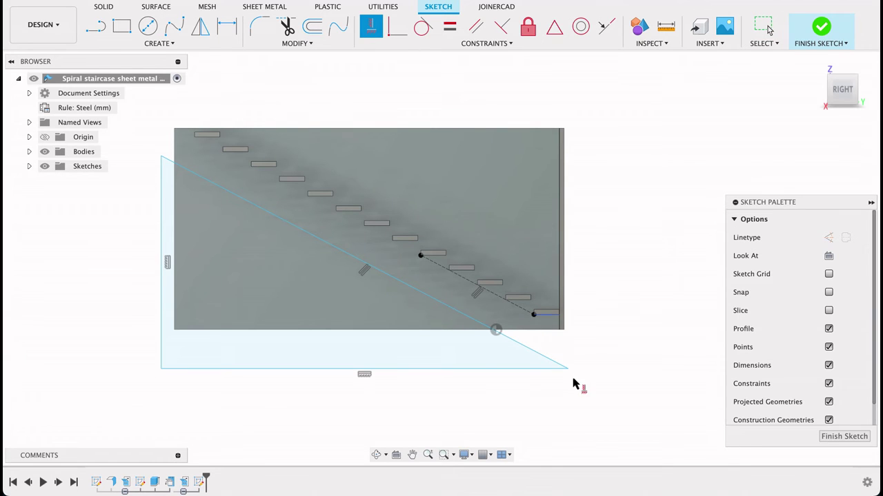
pyautogui.click(534, 317)
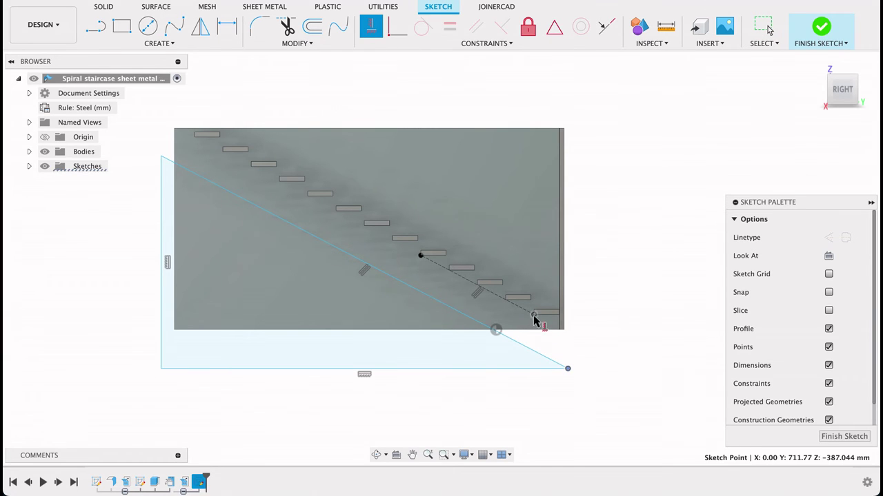
pyautogui.click(533, 317)
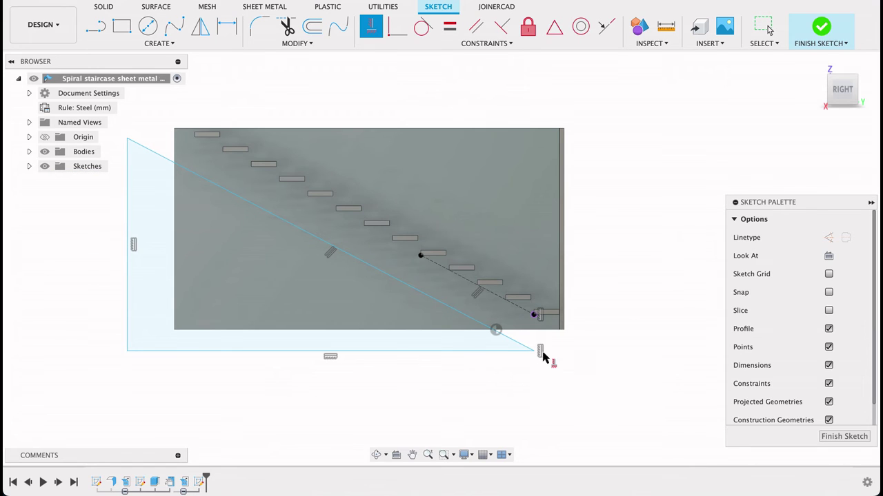
# Dimension the vertical distance between the construction line's lower endpoint and the triangle's tip to 200 mm
pyautogui.press('d')
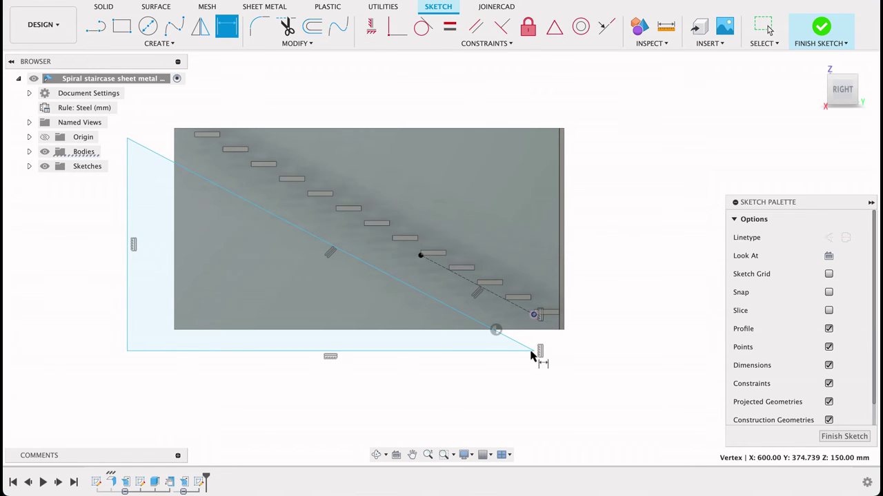
pyautogui.click(533, 351)
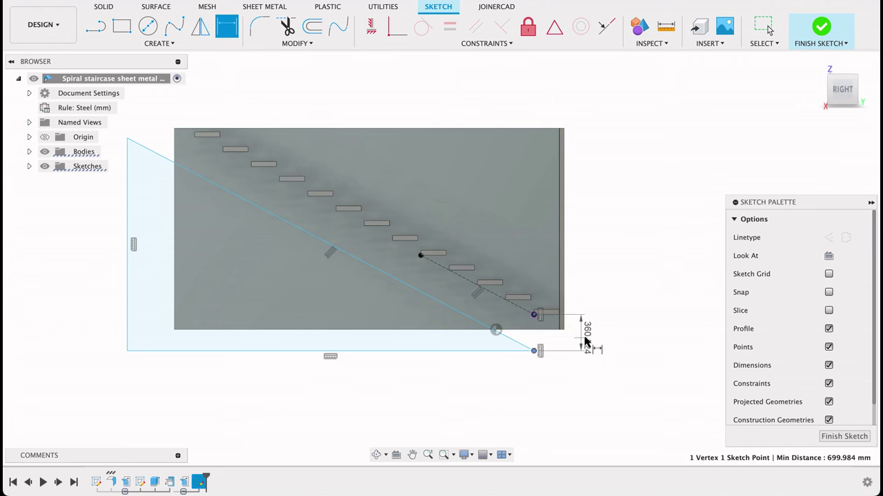
pyautogui.click(585, 341)
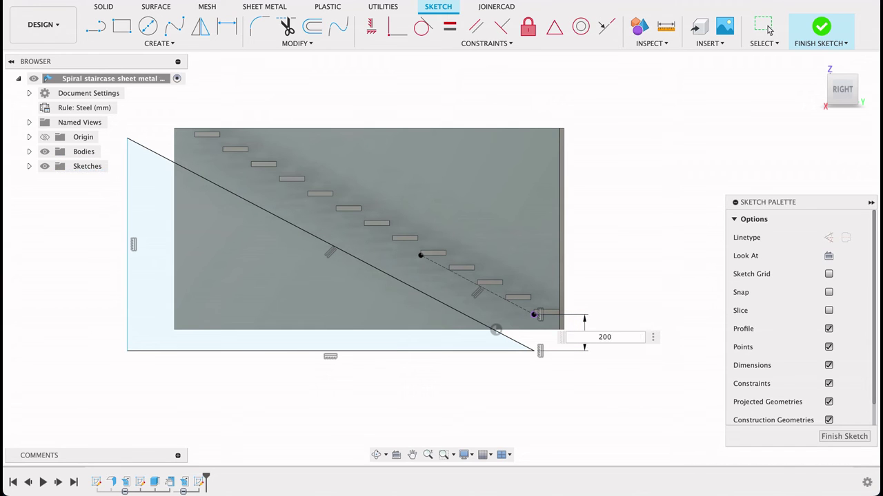
pyautogui.write('200')
pyautogui.press('Return')
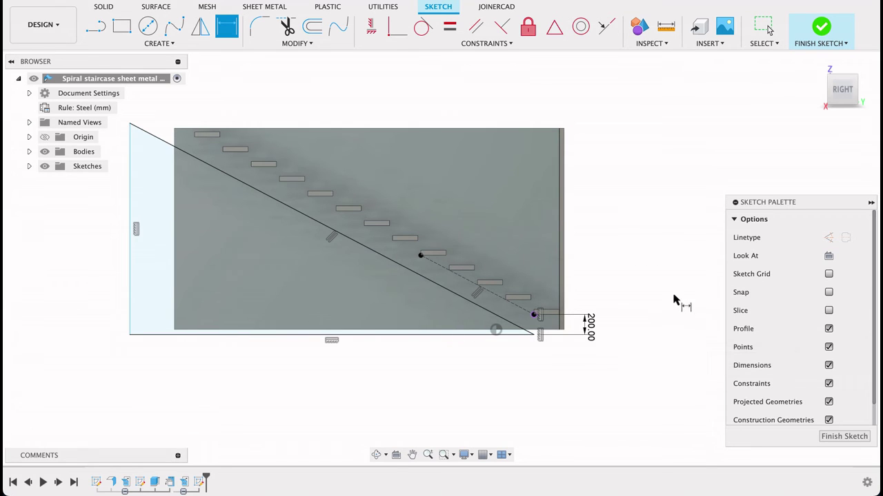
pyautogui.press('Escape')
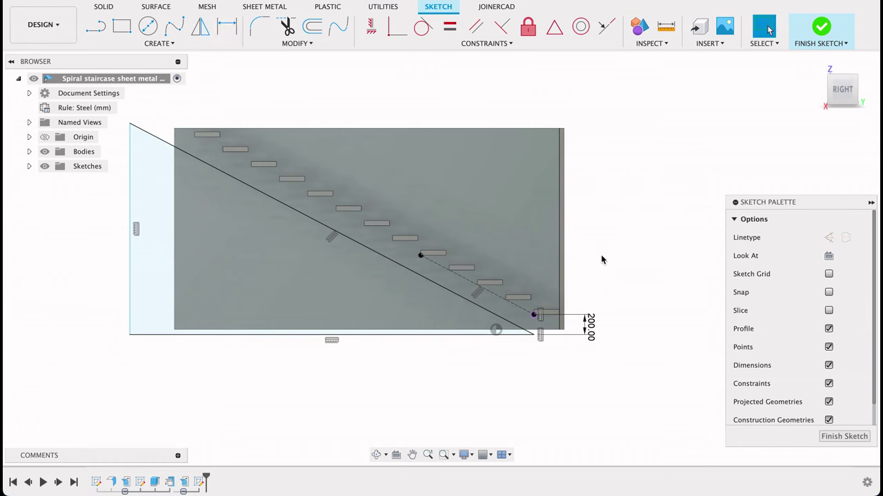
# Sketch a closed four-sided profile above the steps, with a sloped side following them and a top edge about 4165 mm long
pyautogui.click(96, 26)
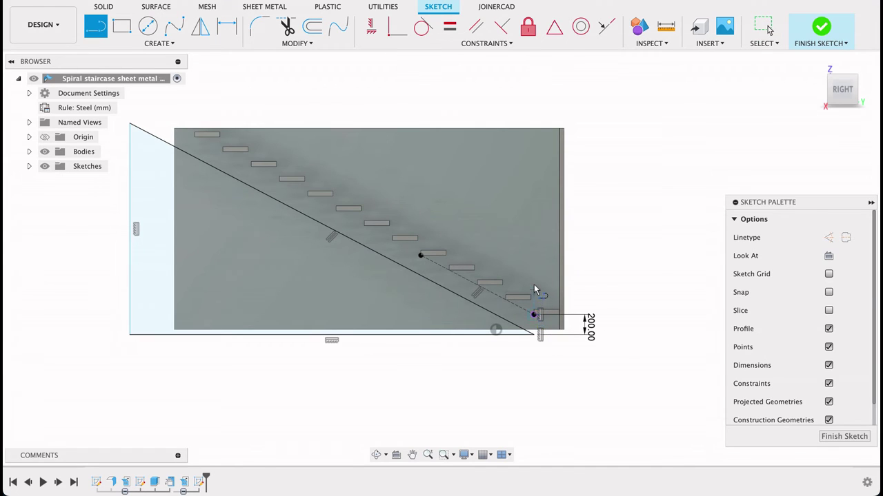
pyautogui.click(533, 282)
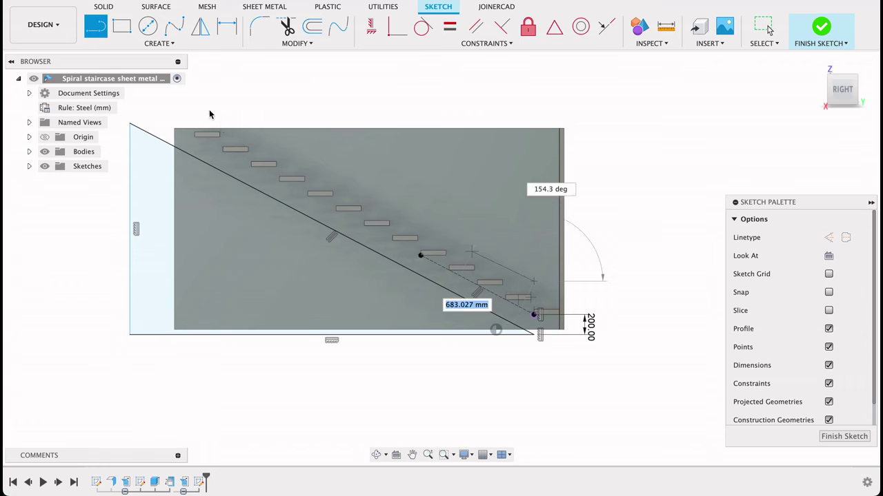
pyautogui.click(197, 101)
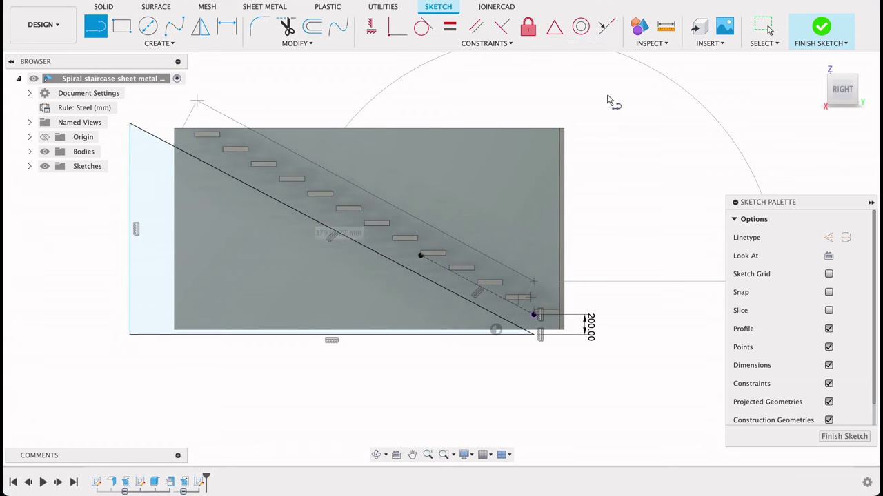
pyautogui.click(617, 95)
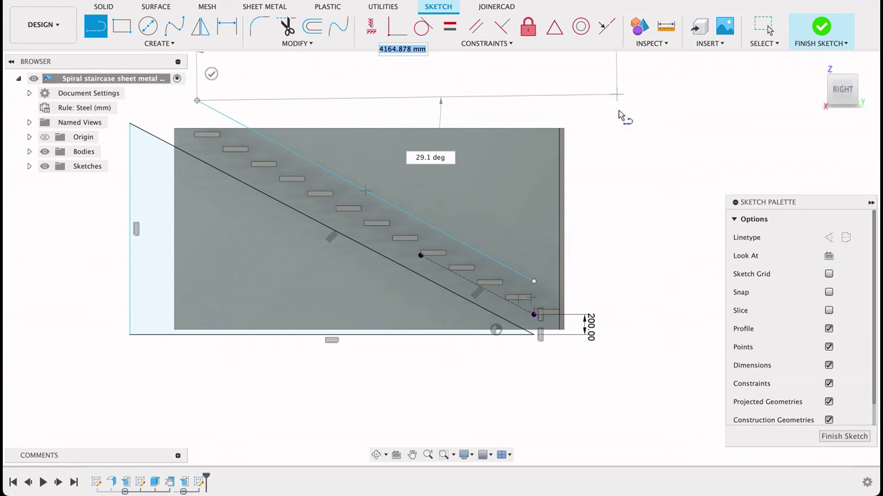
pyautogui.click(615, 285)
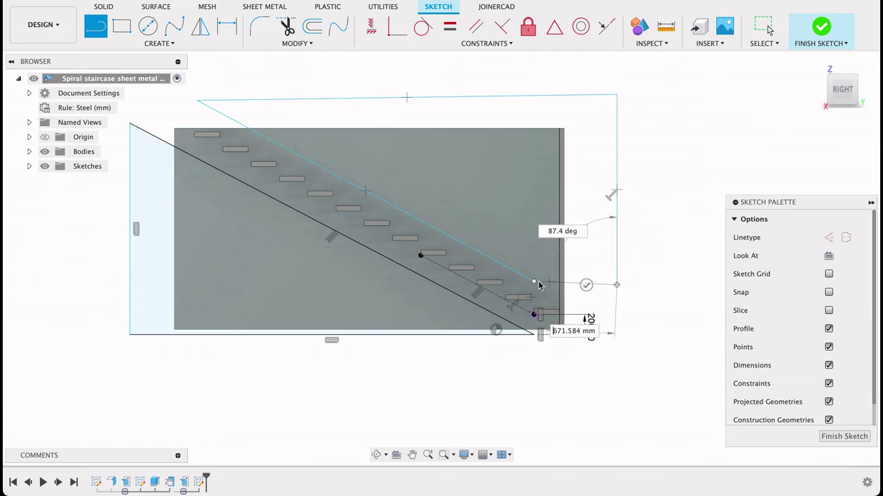
pyautogui.click(536, 282)
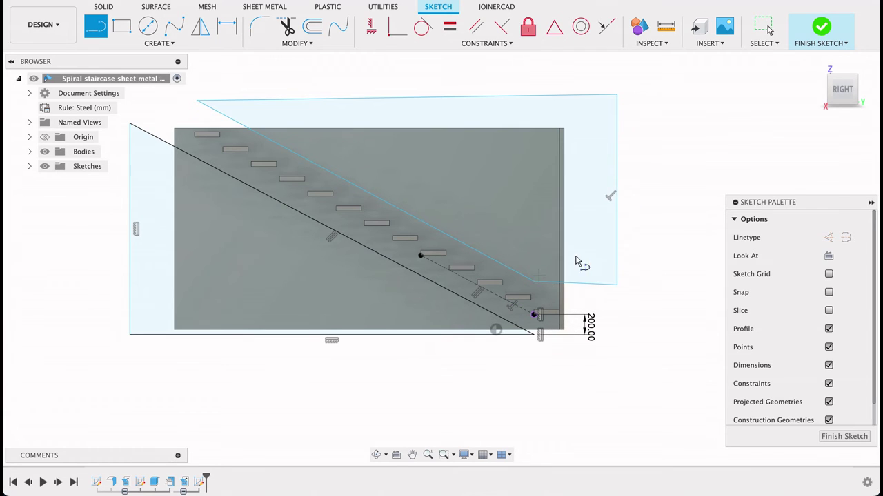
pyautogui.press('Escape')
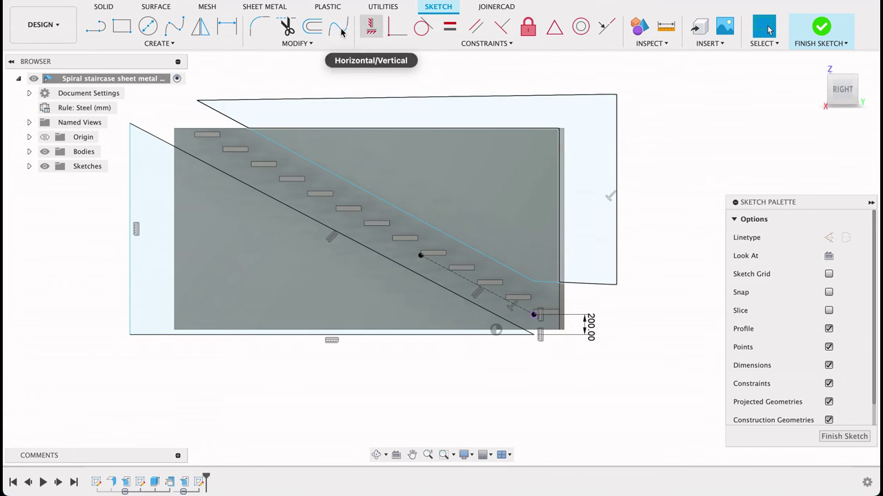
# Constrain the upper profile's top and bottom edges to horizontal, and try to constrain its upright side to vertical
pyautogui.click(342, 29)
pyautogui.click(373, 29)
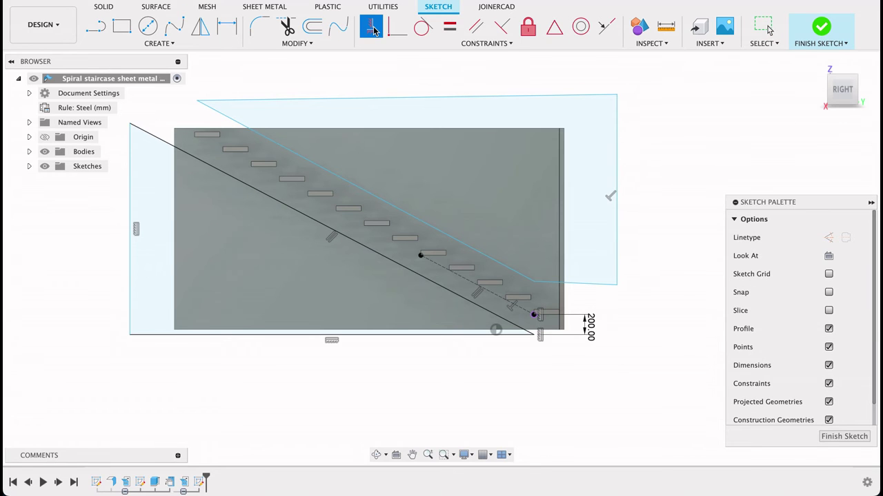
pyautogui.click(578, 288)
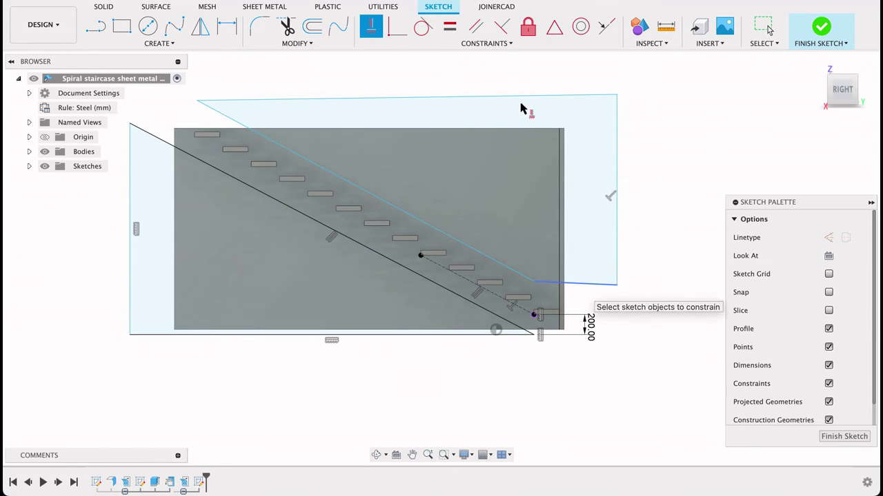
pyautogui.click(520, 98)
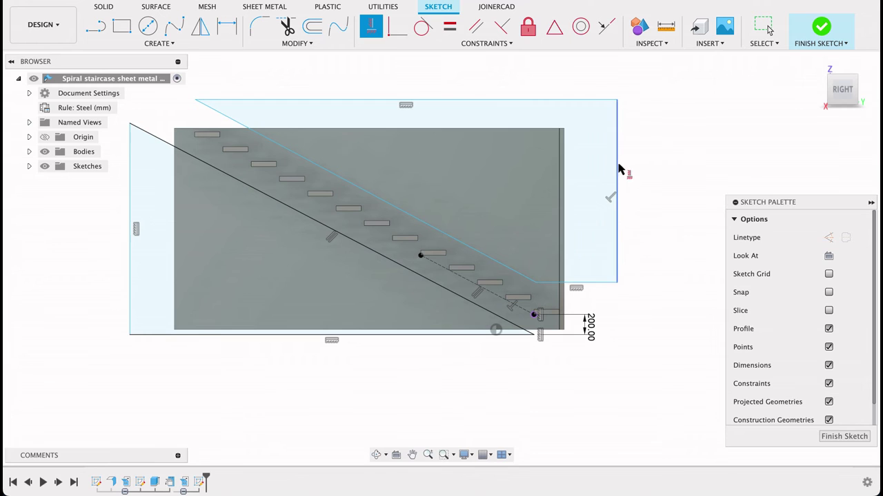
pyautogui.click(616, 170)
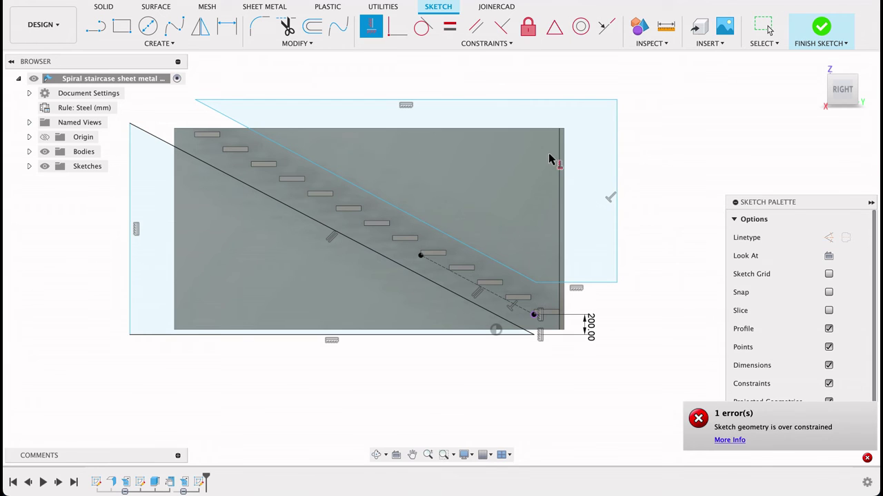
# Make the upper profile's sloped side parallel to the construction line along the steps
pyautogui.click(476, 26)
pyautogui.click(460, 246)
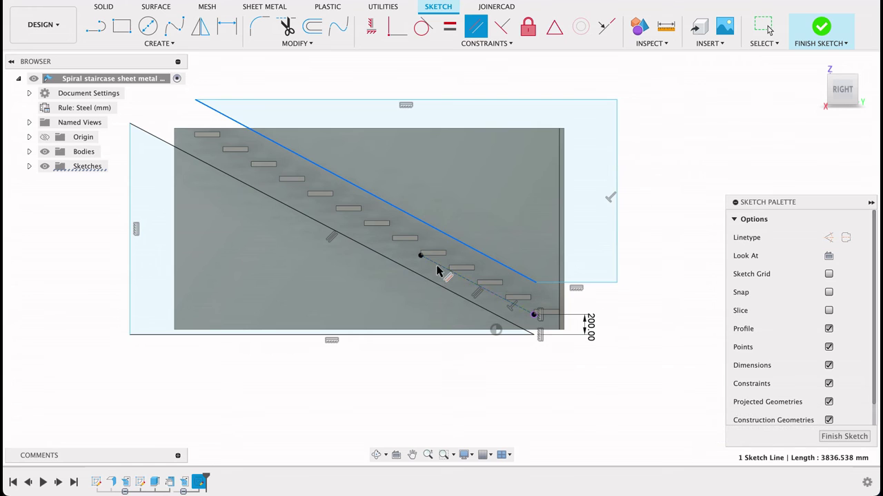
pyautogui.click(461, 291)
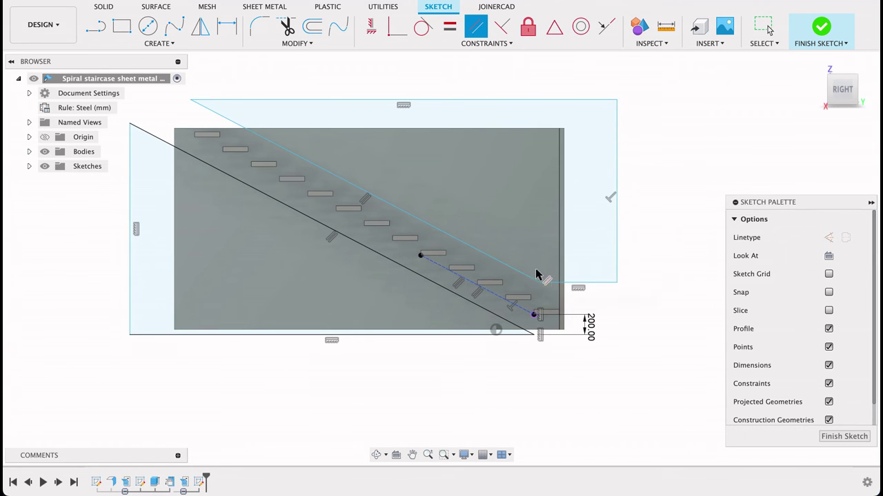
# Align the lower end of the upper profile's sloped side vertically with the construction line's lower endpoint
pyautogui.scroll(8, 591, 294)
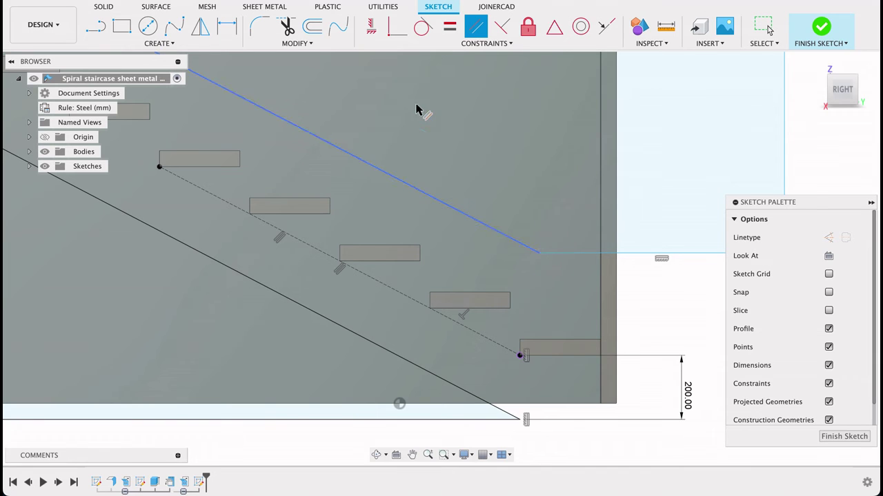
pyautogui.click(371, 27)
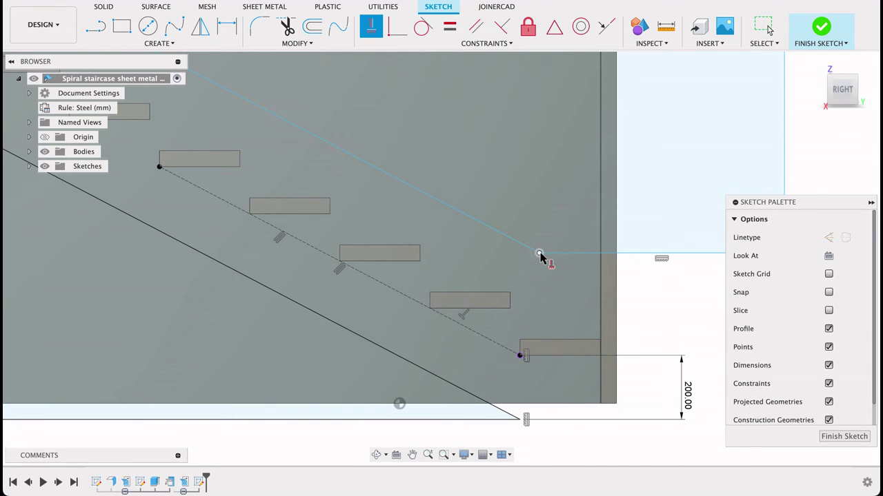
pyautogui.click(539, 254)
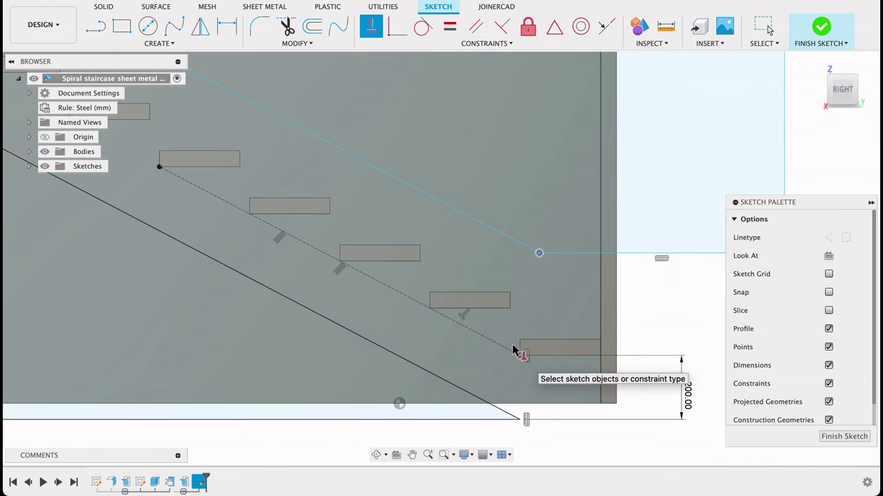
pyautogui.click(521, 357)
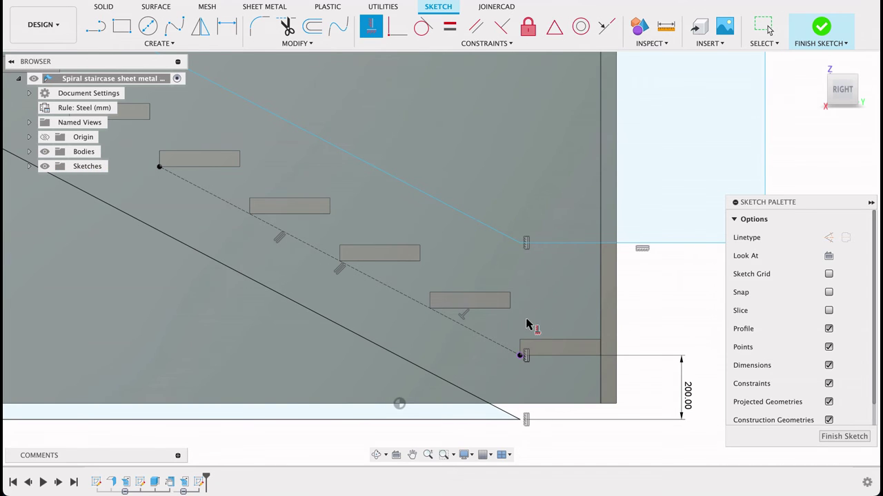
# Dimension the vertical distance from the lowest step's upper corner to the upper profile's lower corner to 200 mm
pyautogui.press('d')
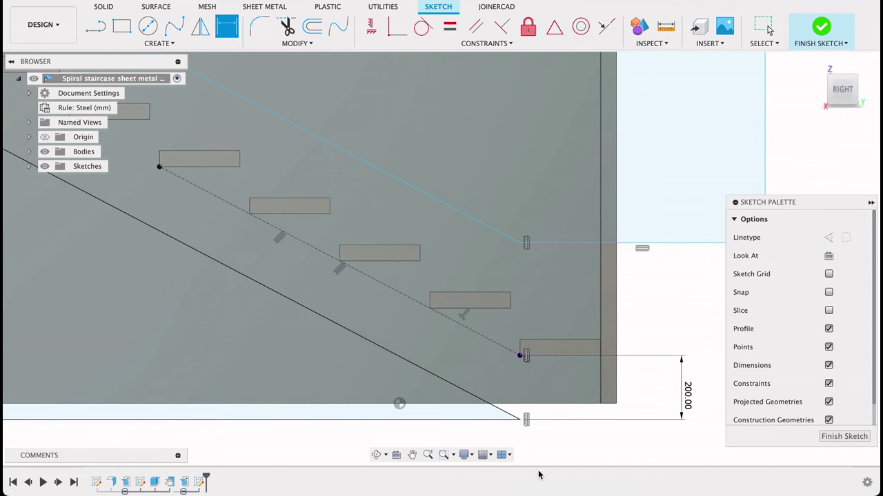
pyautogui.click(521, 341)
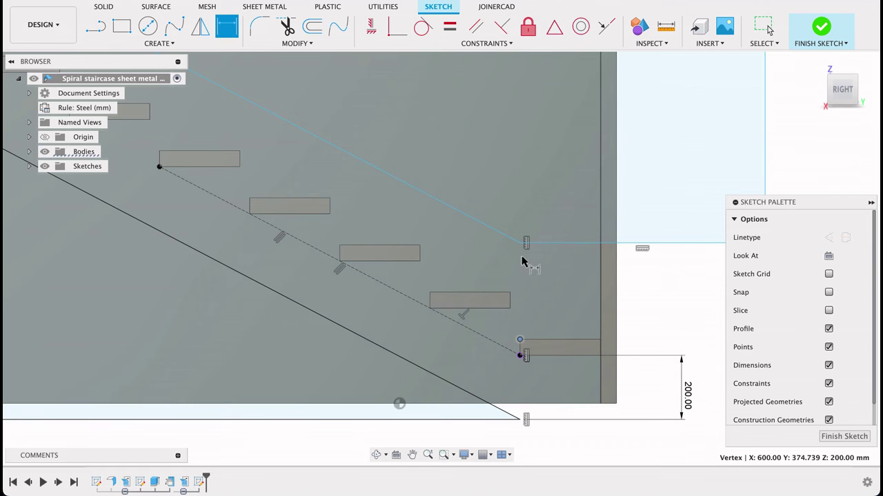
pyautogui.click(521, 244)
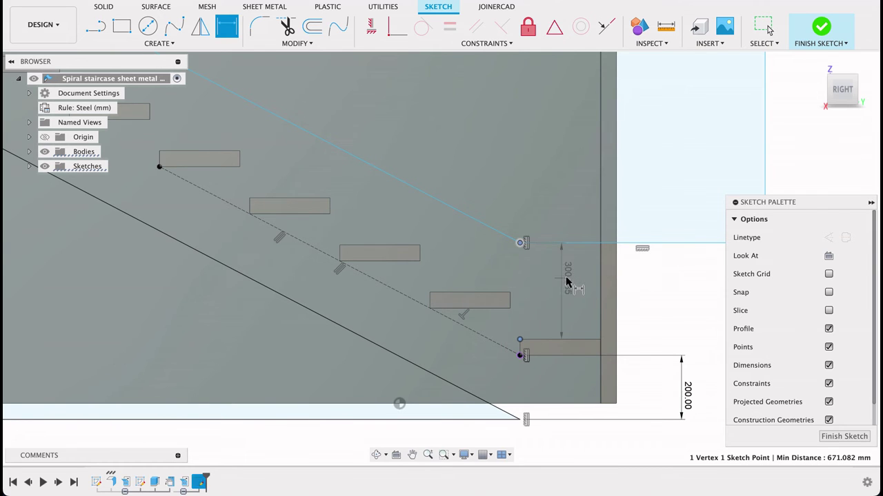
pyautogui.click(567, 282)
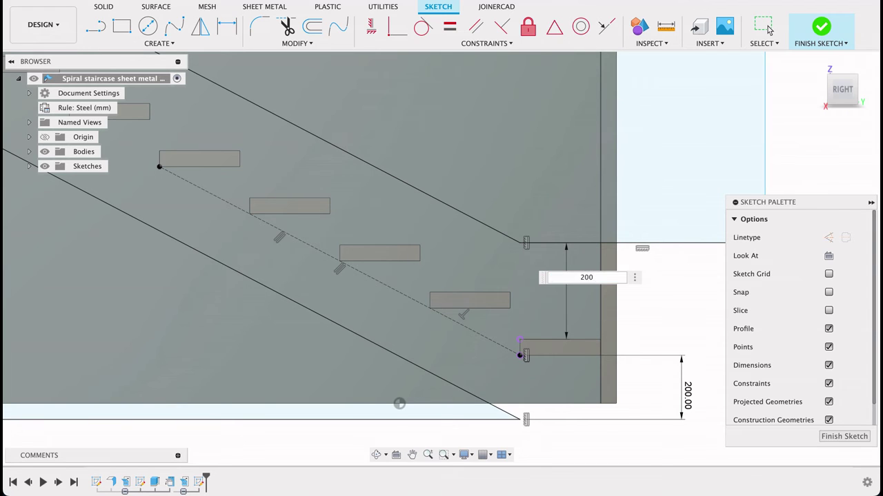
pyautogui.write('200')
pyautogui.press('Return')
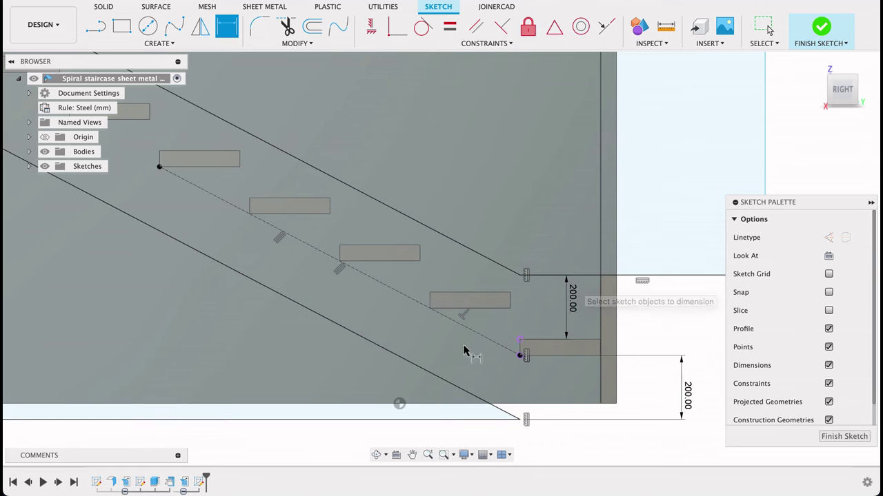
# Set the vertical distance between the lowest step and the upper profile to 300 mm and finish the sketch
pyautogui.doubleClick(572, 302)
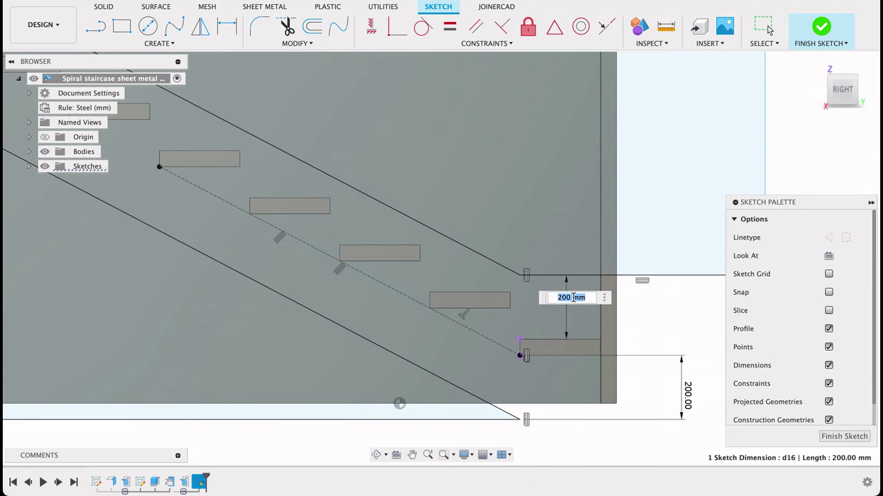
pyautogui.press('Return')
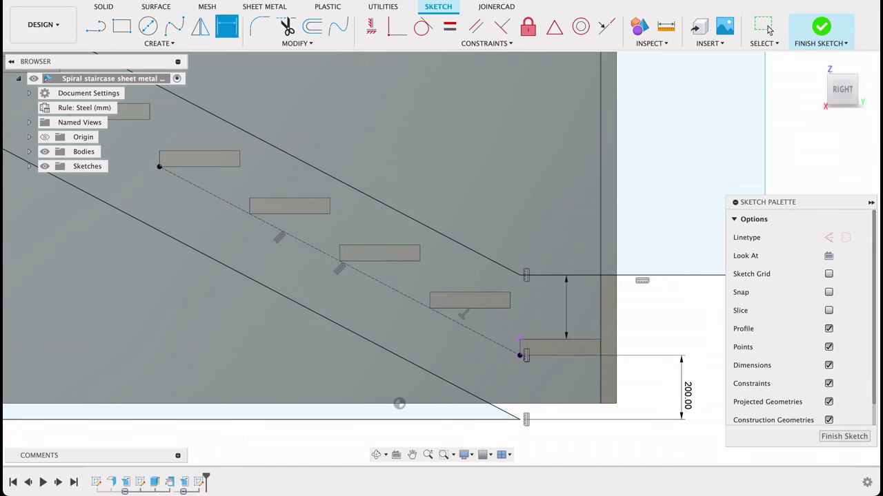
pyautogui.click(842, 437)
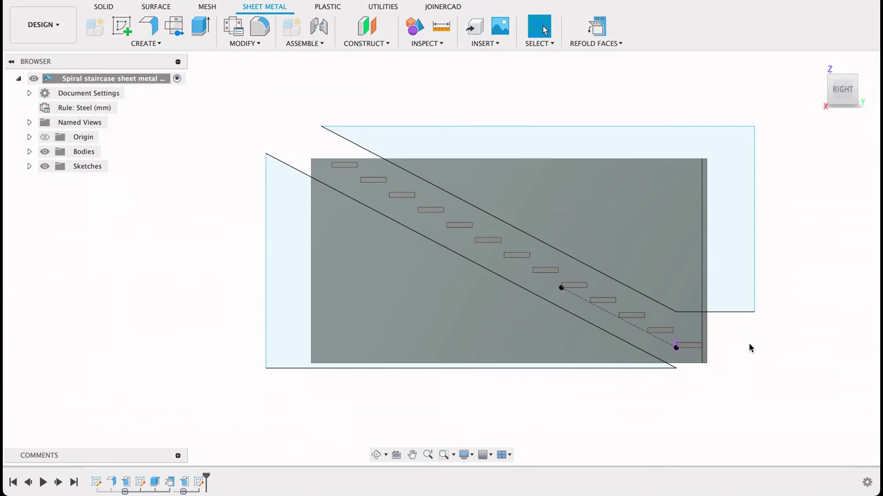
# Reopen the trimming sketch and draw a vertical line from where the upper profile's horizontal edge meets the bend line down past the sheet
pyautogui.scroll(-2, 750, 348)
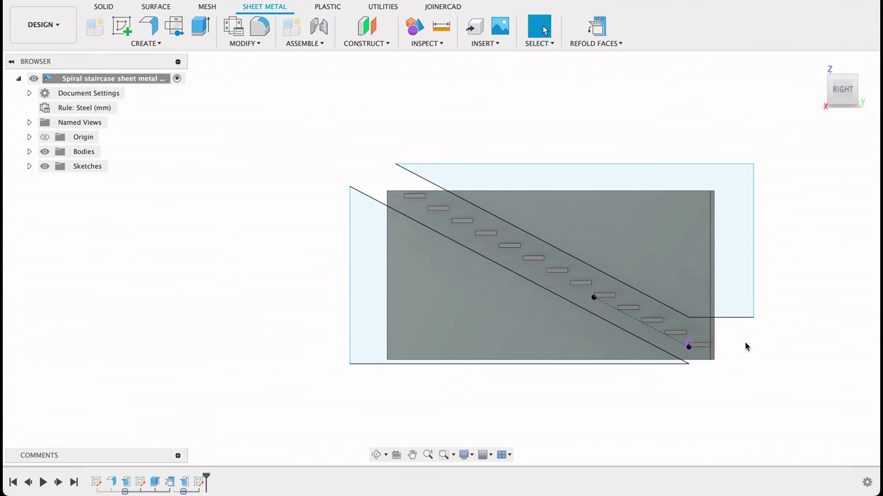
pyautogui.scroll(3, 711, 356)
pyautogui.scroll(3, 710, 353)
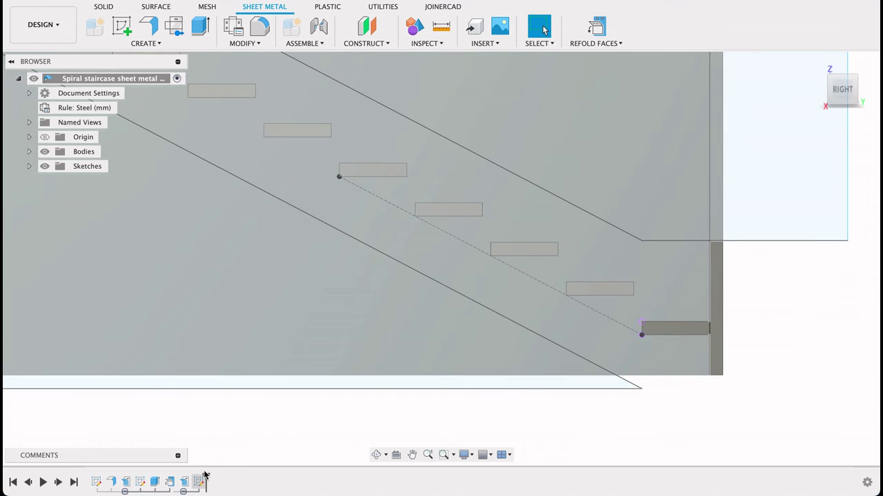
pyautogui.doubleClick(204, 475)
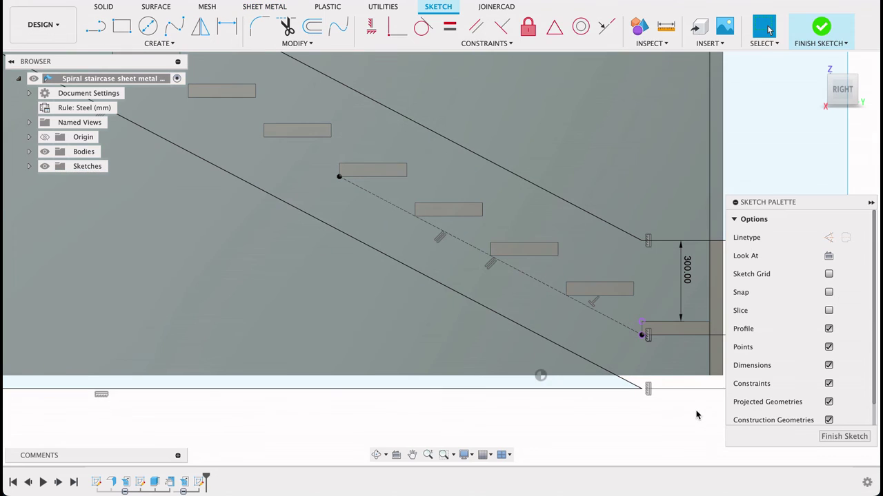
pyautogui.moveTo(698, 403); pyautogui.dragTo(579, 393, button='middle')
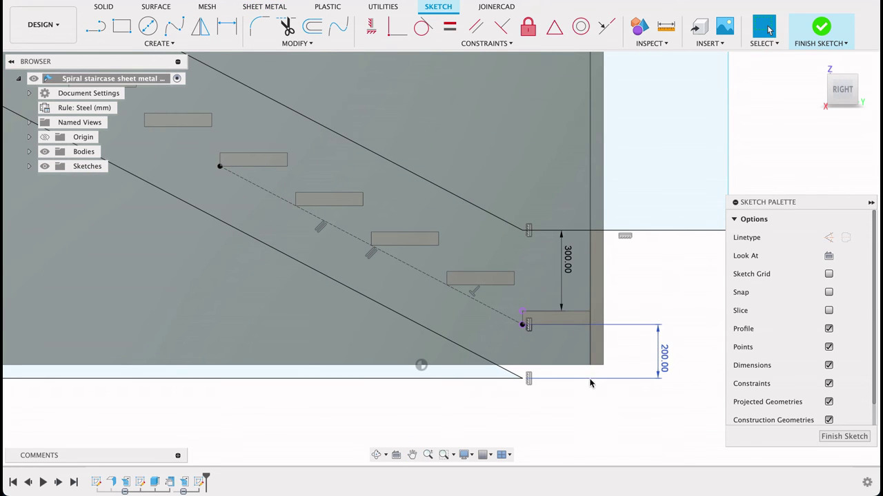
pyautogui.press('l')
pyautogui.scroll(2, 587, 236)
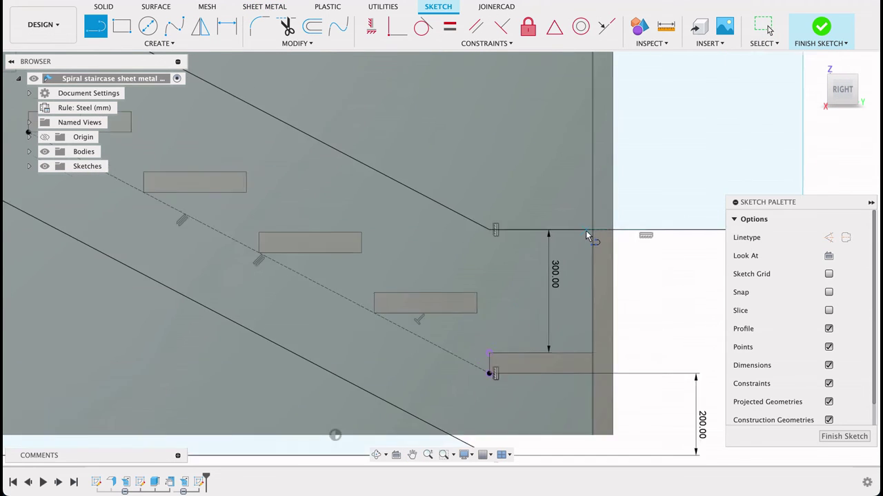
pyautogui.scroll(6, 588, 234)
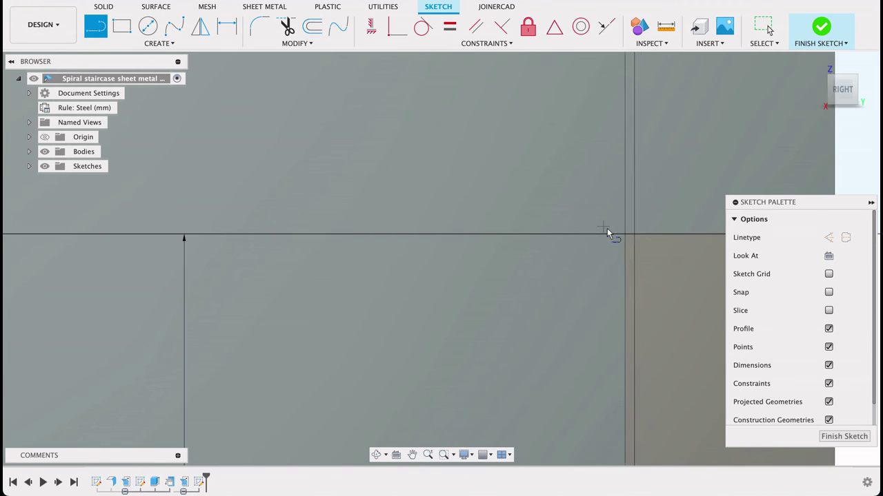
pyautogui.scroll(2, 606, 231)
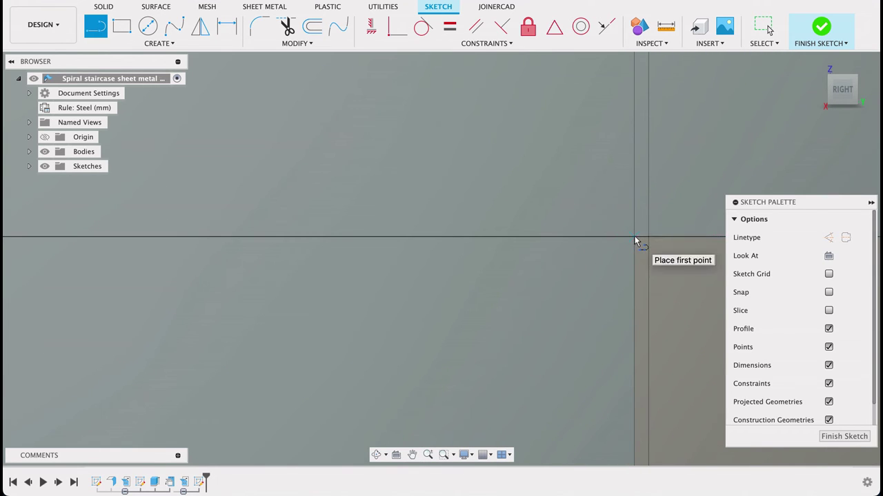
pyautogui.scroll(2, 633, 239)
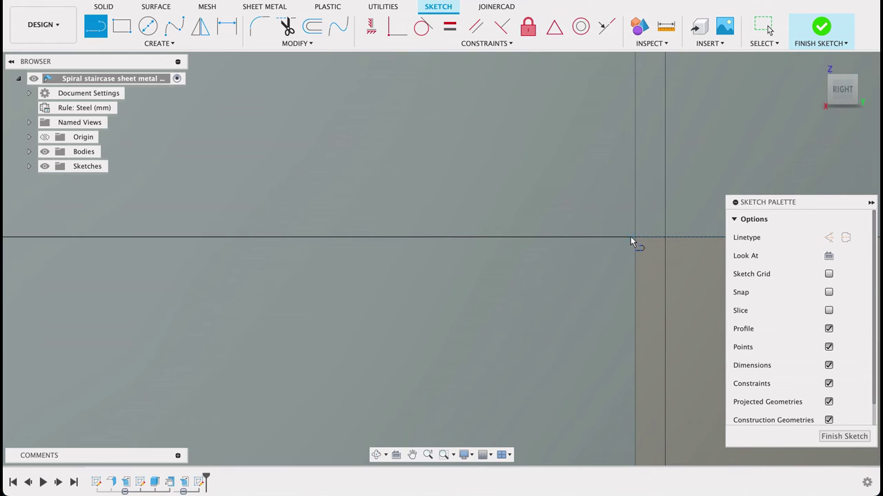
pyautogui.click(634, 238)
pyautogui.scroll(-3, 634, 241)
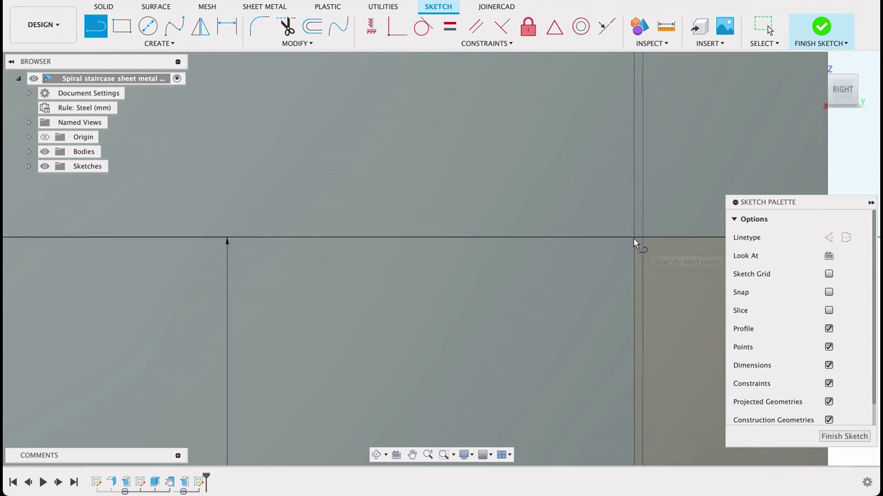
pyautogui.scroll(-5, 633, 246)
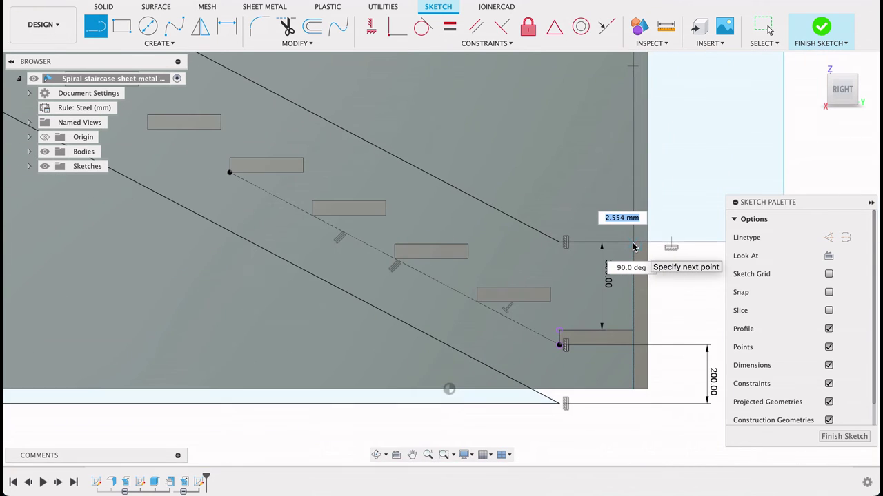
pyautogui.click(634, 423)
# Close a rectangle beneath the upper profile with a horizontal line and a vertical line to its outer corner, and finish the sketch
pyautogui.moveTo(640, 413); pyautogui.dragTo(541, 399, button='middle')
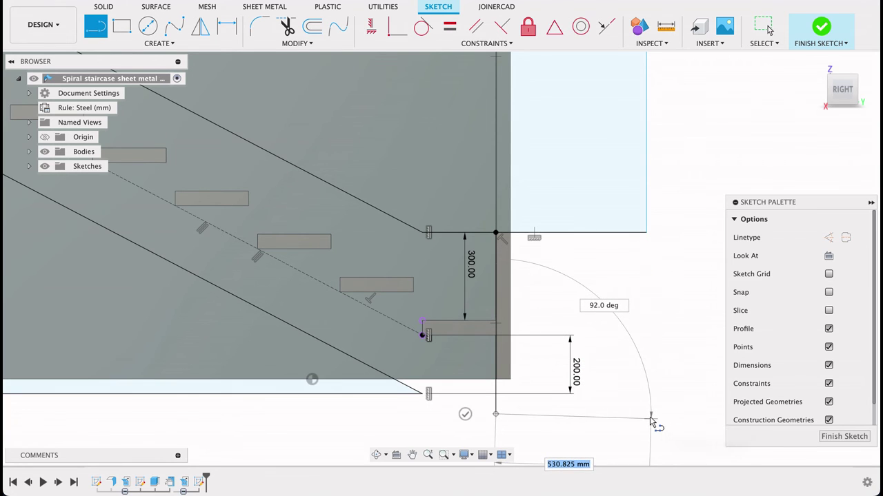
pyautogui.click(648, 414)
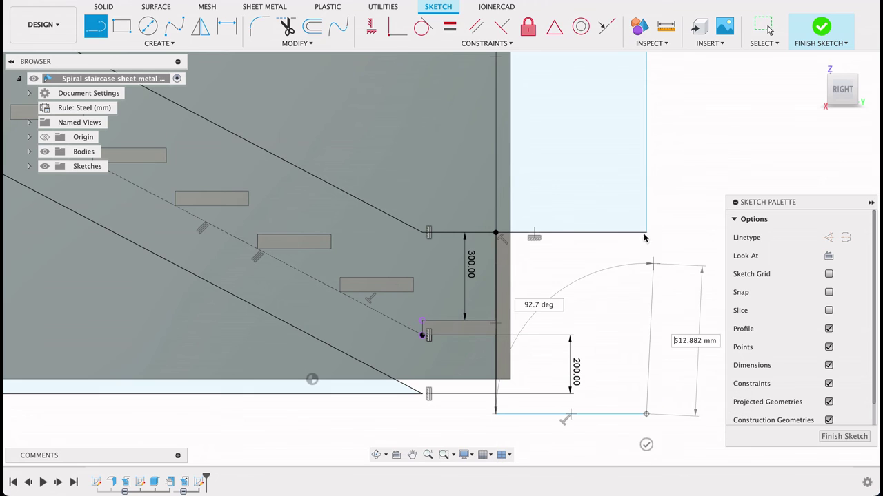
pyautogui.click(645, 235)
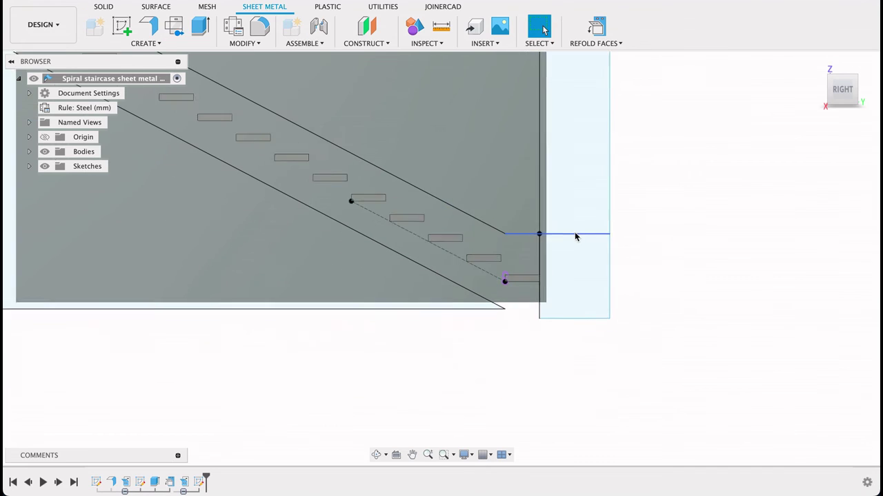
# Try to extrude-cut all four profiles by -10 mm, including the strip beyond the bend line beside the lowest step
pyautogui.click(199, 27)
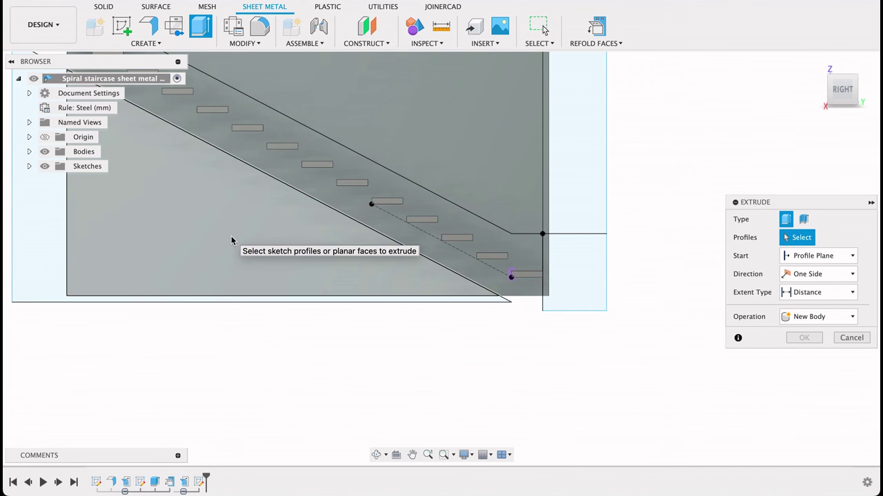
pyautogui.click(232, 241)
pyautogui.click(524, 173)
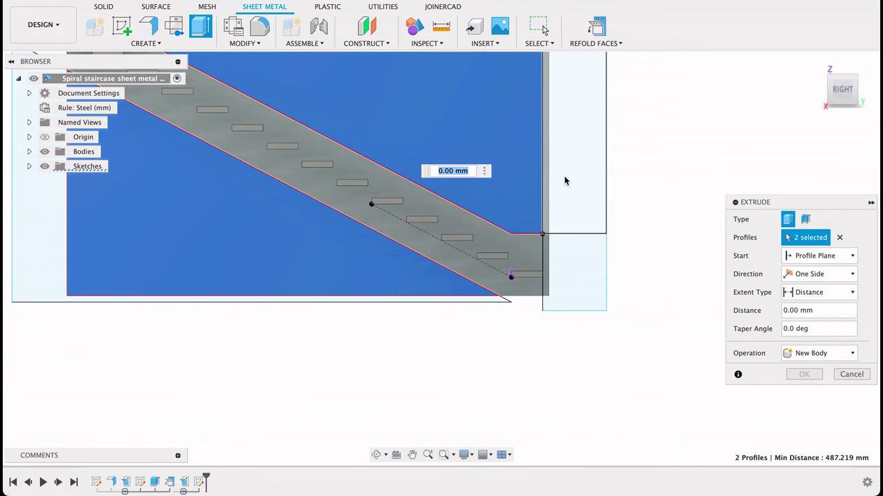
pyautogui.click(572, 207)
pyautogui.click(581, 272)
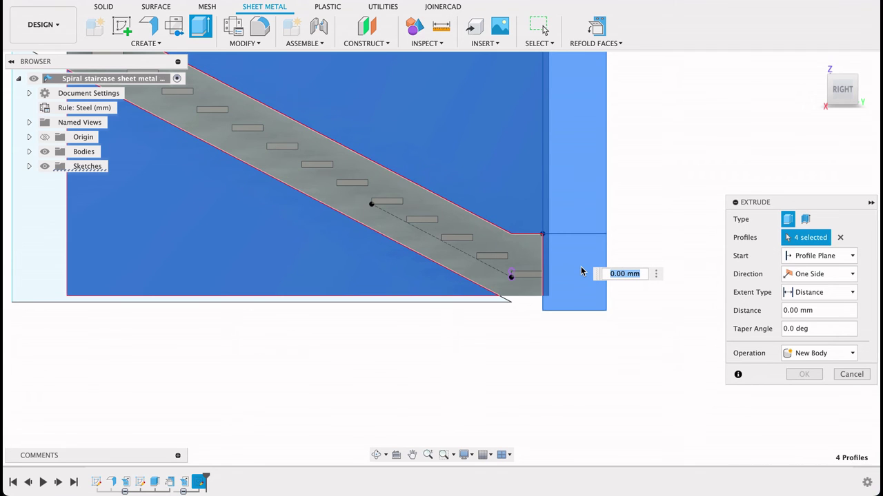
pyautogui.press('Return')
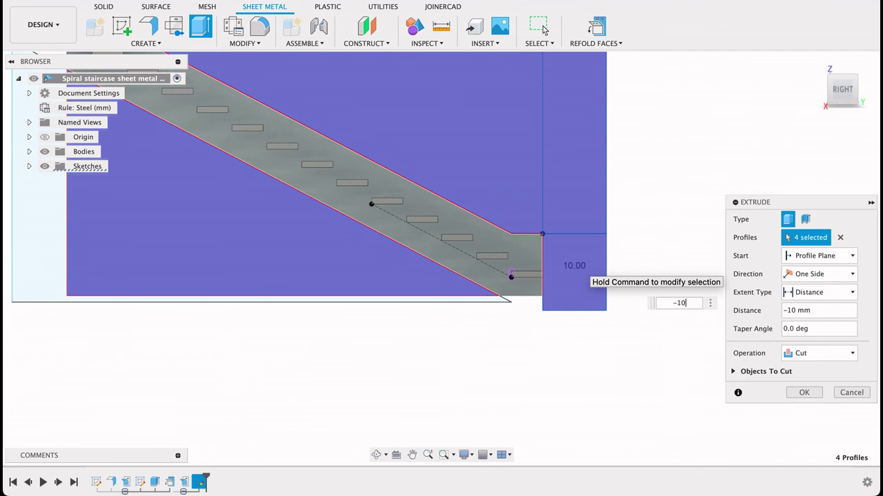
pyautogui.click(803, 392)
# Try refolding the sheet with and without the four-profile cut, undoing both the cut and the refold
pyautogui.scroll(-3, 672, 317)
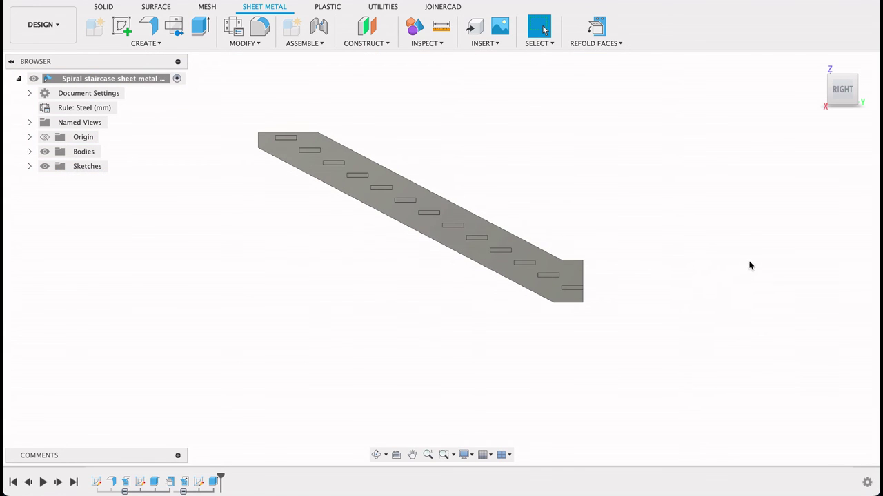
pyautogui.keyDown('shift'); pyautogui.moveTo(751, 265); pyautogui.dragTo(749, 291, button='middle'); pyautogui.keyUp('shift')
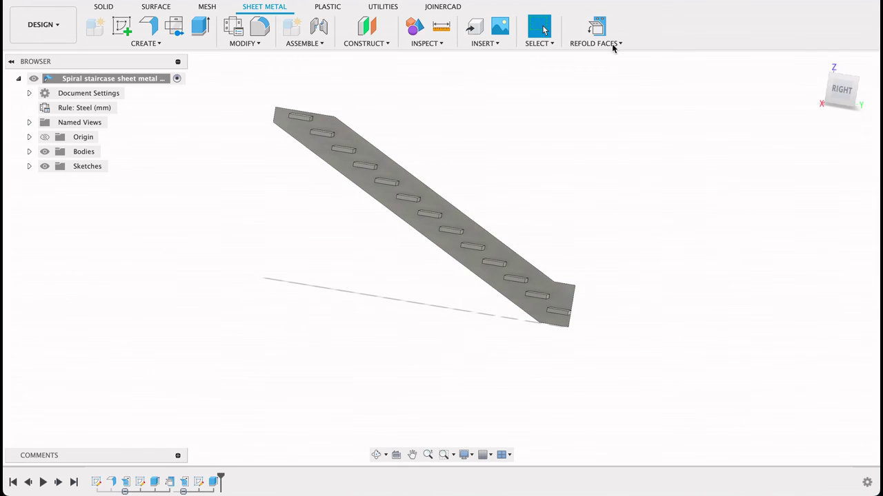
pyautogui.click(597, 24)
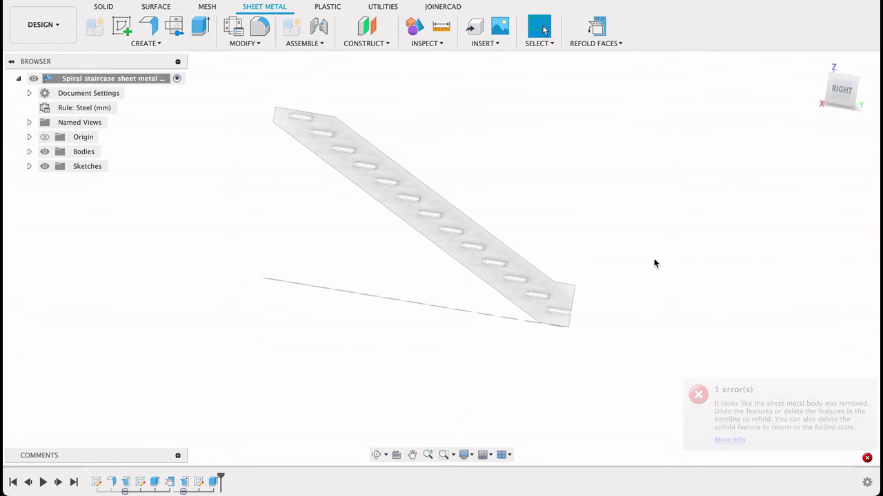
pyautogui.hotkey('ctrl', 'z')
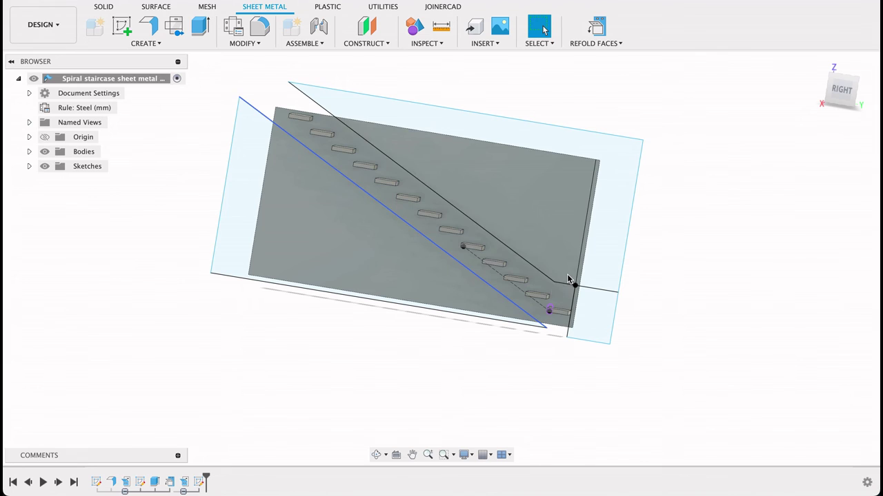
pyautogui.click(597, 42)
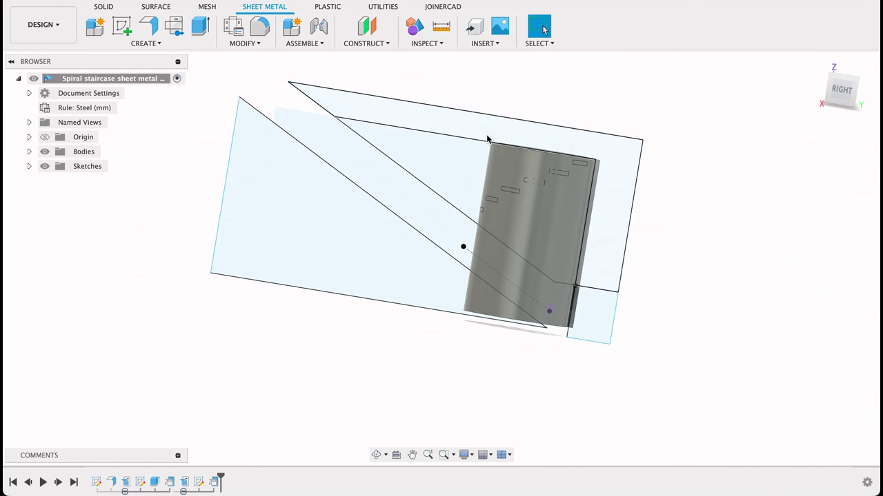
pyautogui.hotkey('ctrl', 'z')
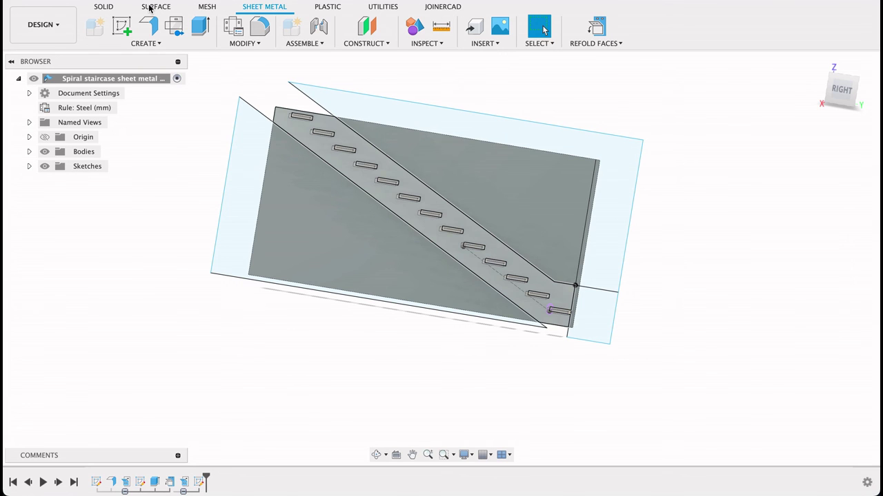
# Extrude-cut the lower and both upper profiles by -10 mm, keeping the small strip beside the lowest step, and refold the faces
pyautogui.click(200, 26)
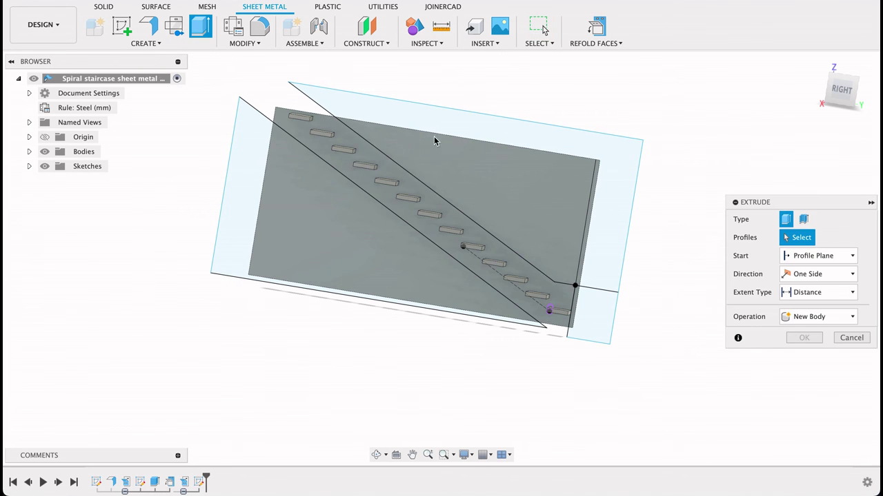
pyautogui.click(462, 162)
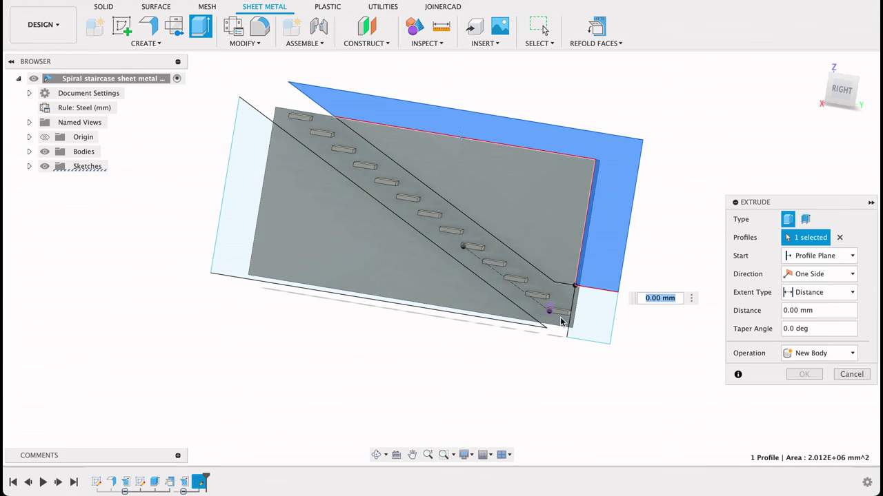
pyautogui.click(448, 295)
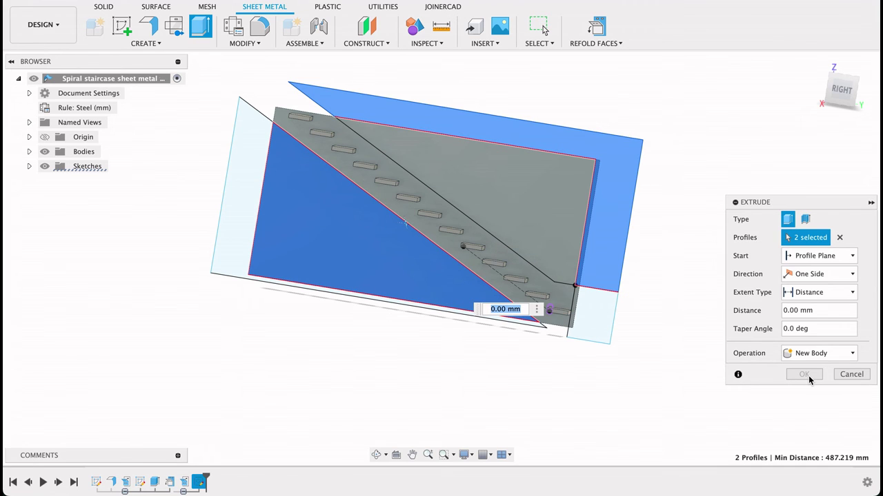
pyautogui.click(520, 235)
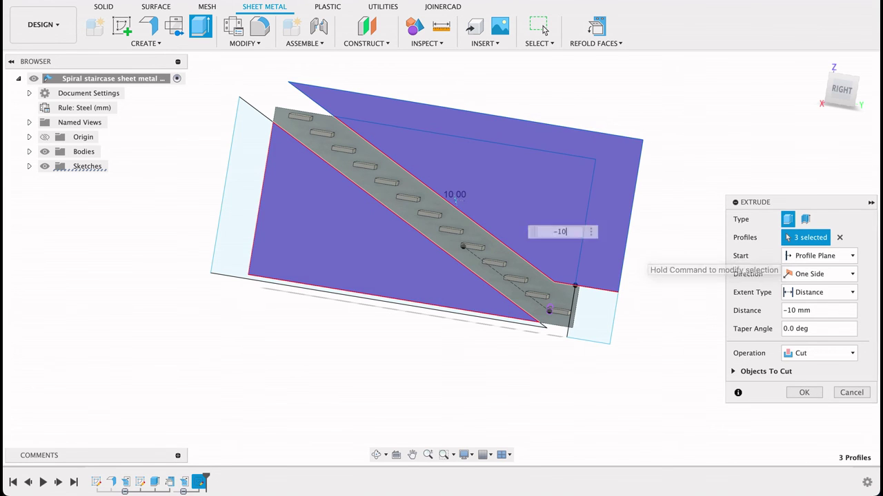
pyautogui.press('Return')
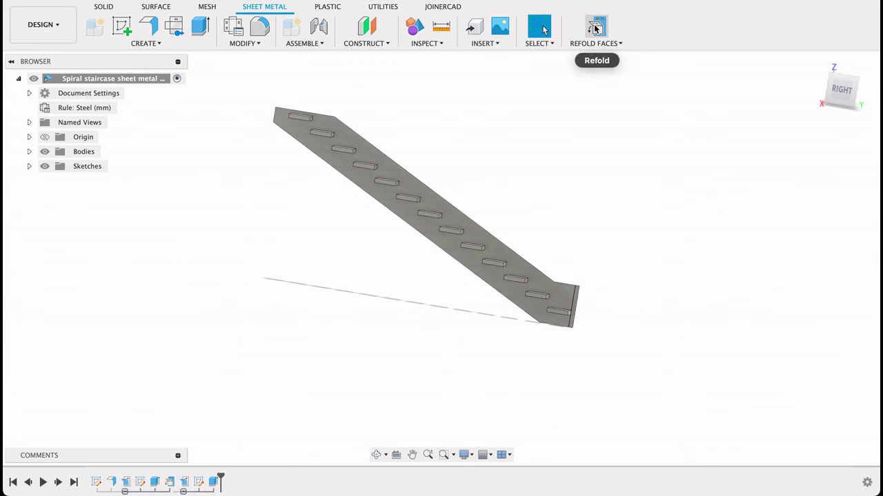
pyautogui.click(594, 26)
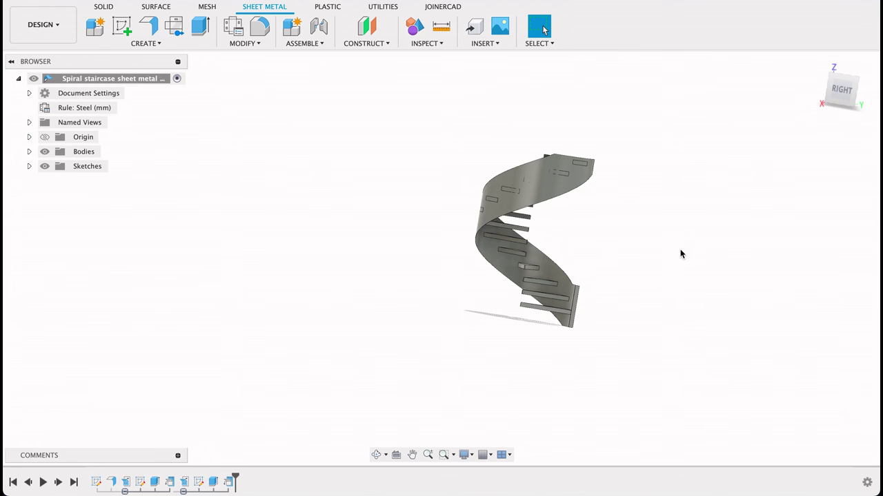
pyautogui.moveTo(680, 251)
pyautogui.keyDown('shift'); pyautogui.mouseDown(button='middle')
pyautogui.moveTo(636, 246)
pyautogui.moveTo(598, 276)
pyautogui.moveTo(594, 323)
pyautogui.moveTo(605, 262)
pyautogui.moveTo(573, 246)
pyautogui.moveTo(352, 241)
pyautogui.moveTo(355, 275)
pyautogui.mouseUp(button='middle'); pyautogui.keyUp('shift')
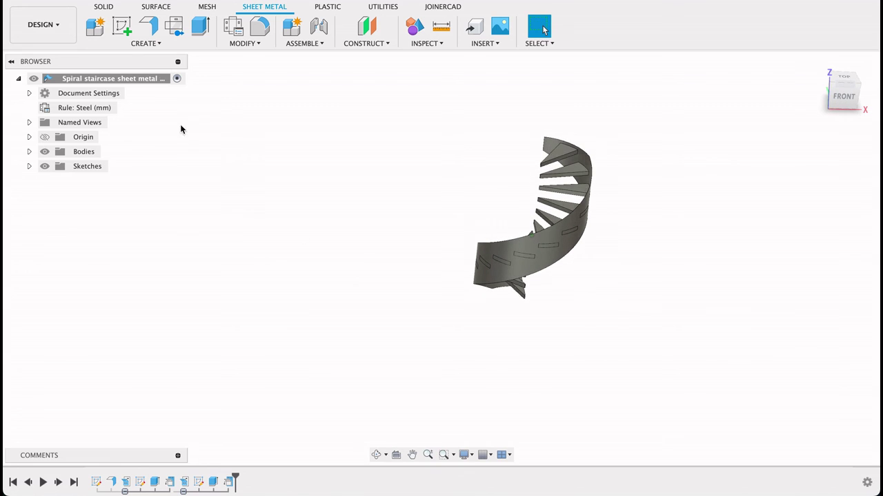
# Sketch a circle at the center of the staircase on the horizontal plane and finish the sketch
pyautogui.click(122, 27)
pyautogui.moveTo(696, 317)
pyautogui.keyDown('shift'); pyautogui.mouseDown(button='middle')
pyautogui.moveTo(631, 319)
pyautogui.moveTo(623, 335)
pyautogui.moveTo(624, 277)
pyautogui.mouseUp(button='middle'); pyautogui.keyUp('shift')
pyautogui.click(626, 275)
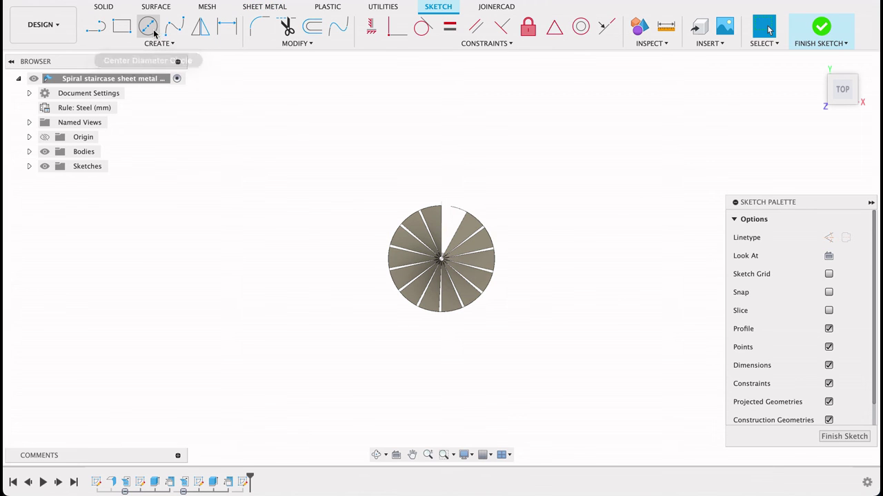
pyautogui.click(147, 26)
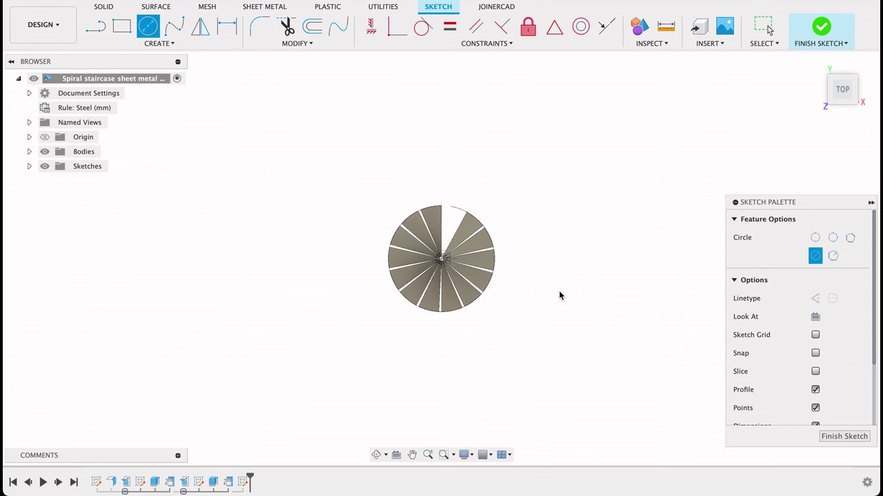
pyautogui.press('Escape')
pyautogui.click(851, 440)
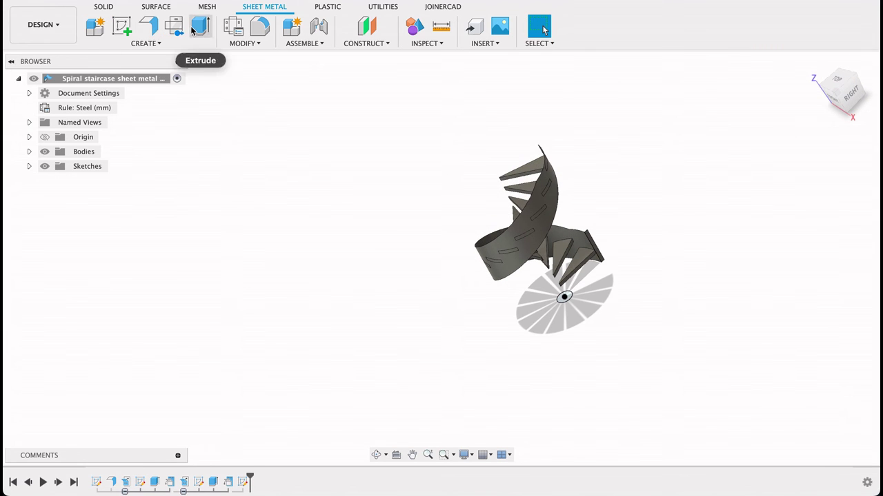
# Extrude the circle at the staircase center upward by 2200 mm with the operation set to Join
pyautogui.click(200, 26)
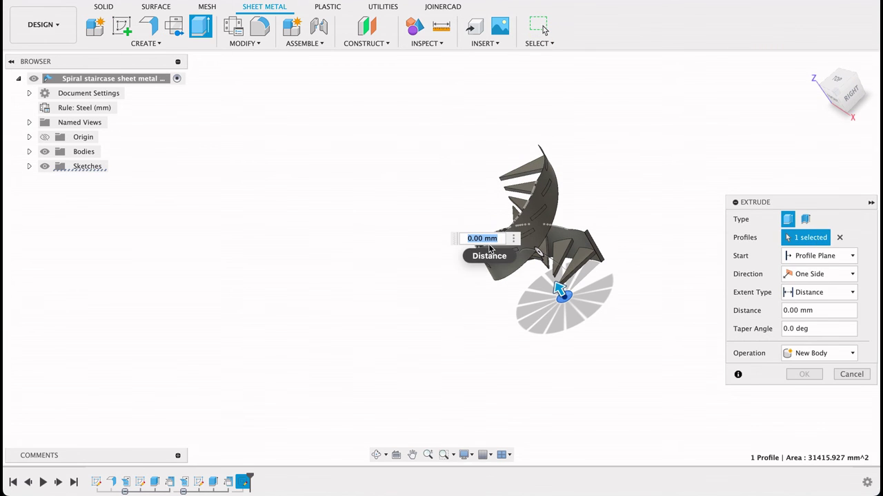
pyautogui.write('2200')
pyautogui.press('Return')
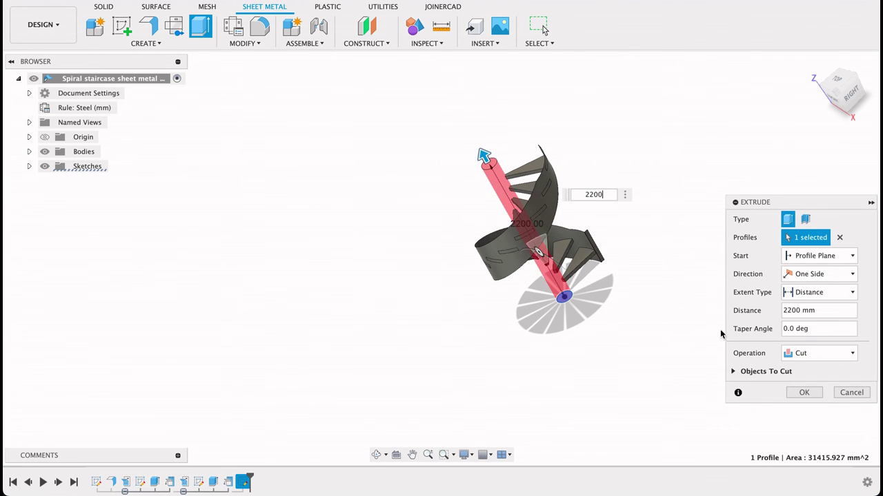
pyautogui.click(820, 353)
pyautogui.click(801, 371)
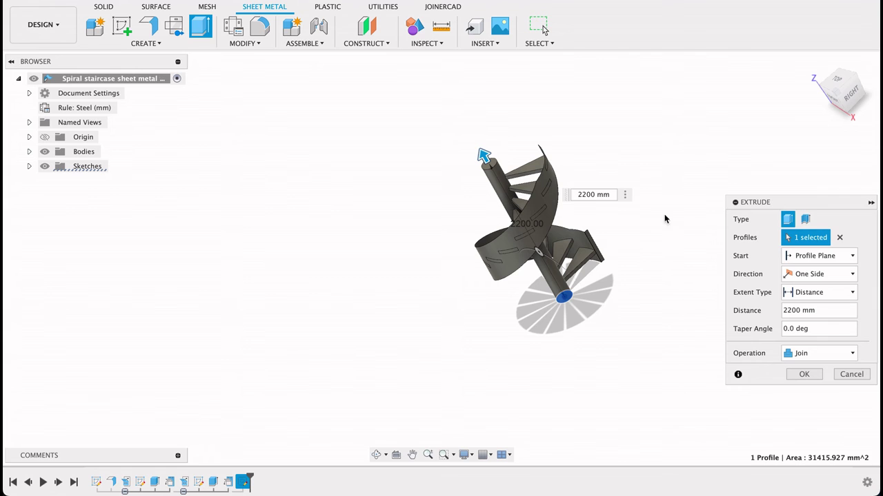
# Check the column's height from the right side, reduce its extrusion distance to 2000 mm and complete the extrusion
pyautogui.keyDown('shift'); pyautogui.moveTo(648, 209); pyautogui.dragTo(607, 223, button='middle'); pyautogui.keyUp('shift')
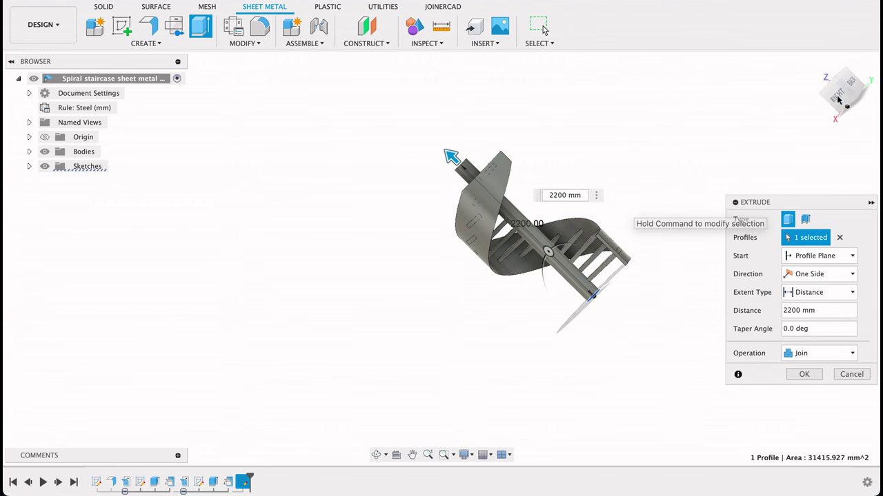
pyautogui.click(839, 99)
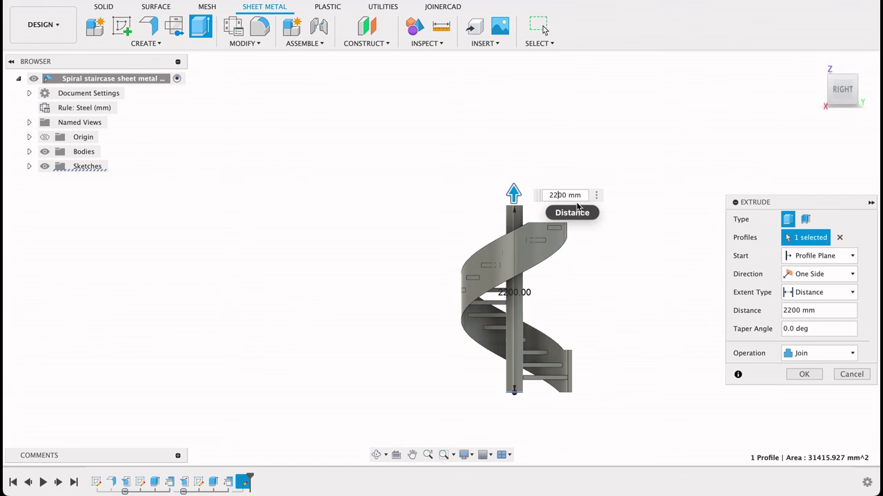
pyautogui.press('Return')
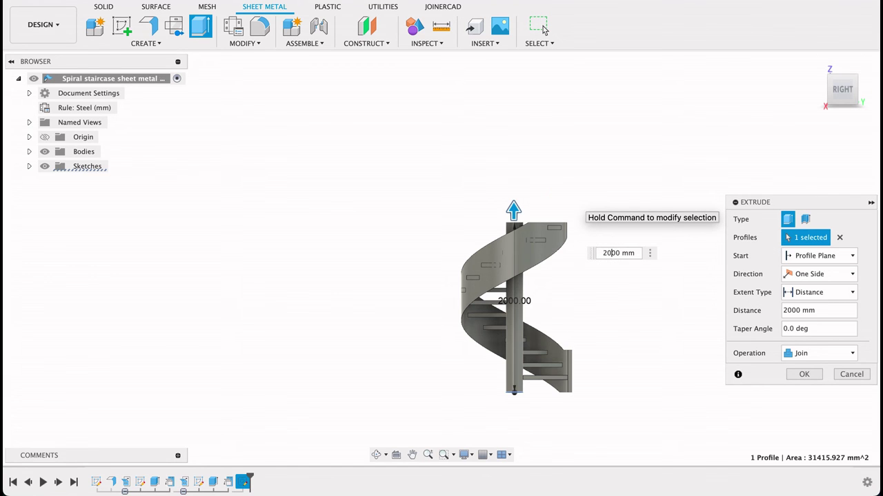
pyautogui.click(791, 375)
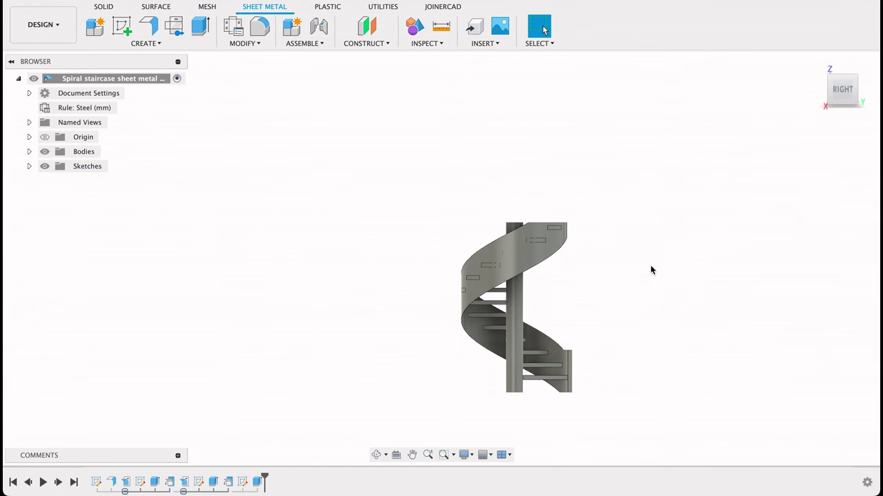
# Examine the staircase with its central column from all sides, ending in an upright isometric view
pyautogui.keyDown('shift'); pyautogui.moveTo(799, 306); pyautogui.dragTo(793, 345, button='middle'); pyautogui.keyUp('shift')
pyautogui.click(104, 7)
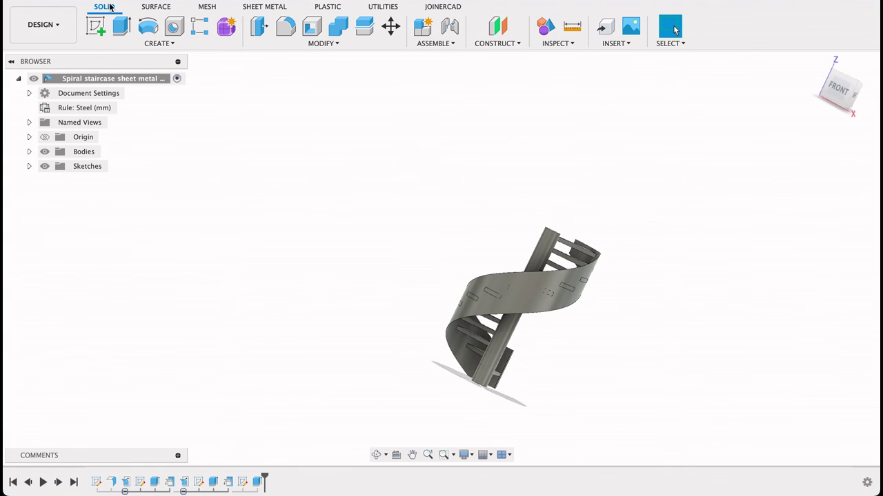
pyautogui.keyDown('shift'); pyautogui.moveTo(693, 264); pyautogui.dragTo(459, 216, button='middle'); pyautogui.keyUp('shift')
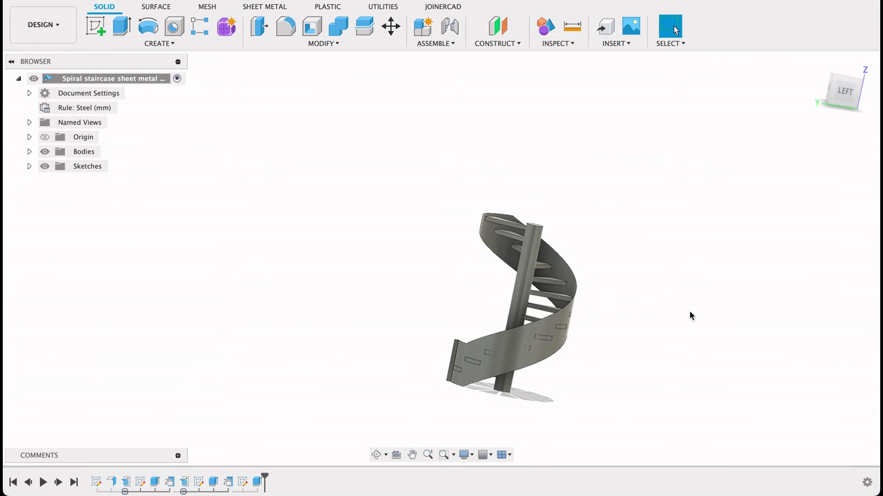
pyautogui.keyDown('shift'); pyautogui.moveTo(689, 312); pyautogui.dragTo(639, 315, button='middle'); pyautogui.keyUp('shift')
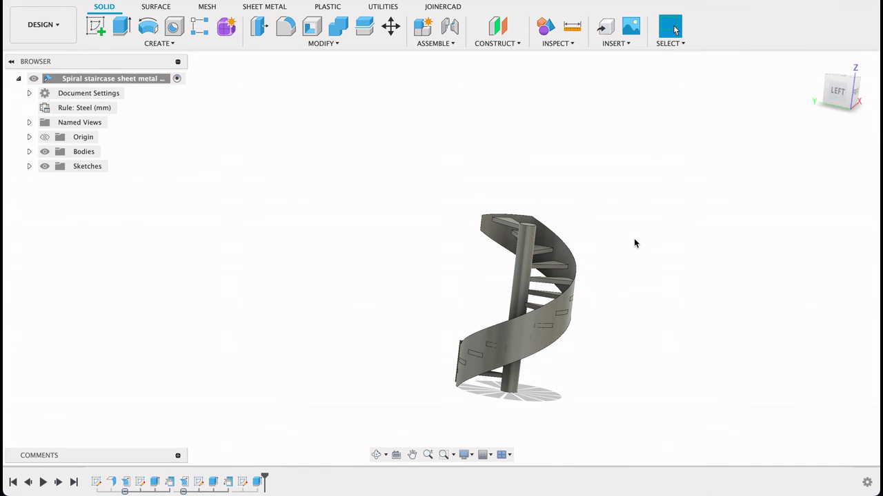
pyautogui.keyDown('shift'); pyautogui.moveTo(635, 242); pyautogui.dragTo(673, 306, button='middle'); pyautogui.keyUp('shift')
pyautogui.moveTo(640, 301); pyautogui.dragTo(770, 324)
pyautogui.press('Escape')
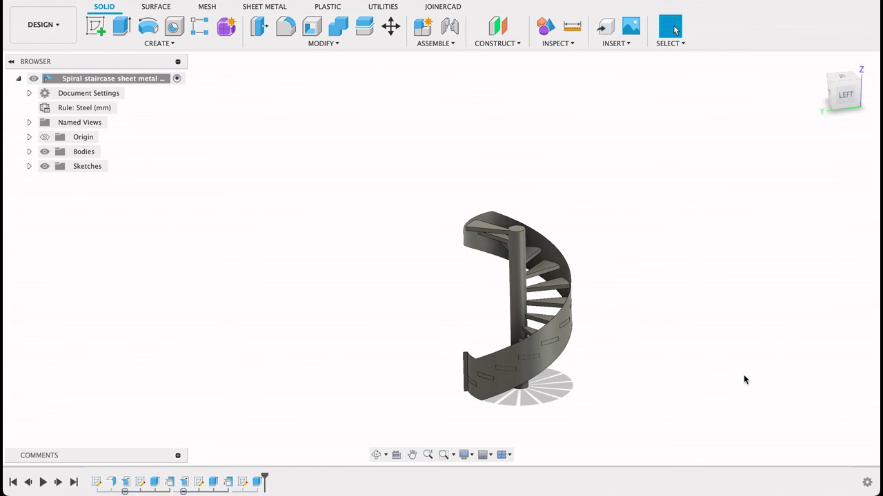
pyautogui.keyDown('shift'); pyautogui.moveTo(750, 354); pyautogui.dragTo(368, 396, button='middle'); pyautogui.keyUp('shift')
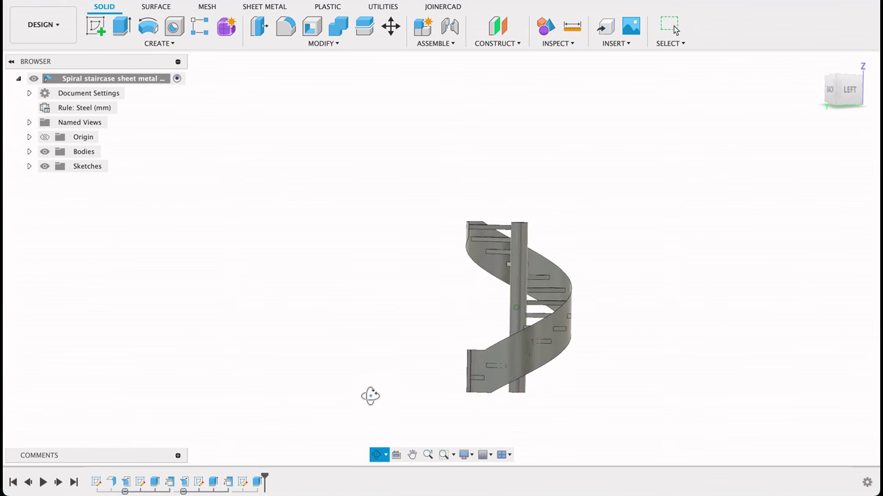
pyautogui.keyDown('shift'); pyautogui.moveTo(664, 377); pyautogui.dragTo(417, 390, button='middle'); pyautogui.keyUp('shift')
pyautogui.moveTo(650, 362); pyautogui.dragTo(500, 359, button='middle')
pyautogui.keyDown('shift'); pyautogui.moveTo(646, 218); pyautogui.dragTo(745, 259, button='middle'); pyautogui.keyUp('shift')
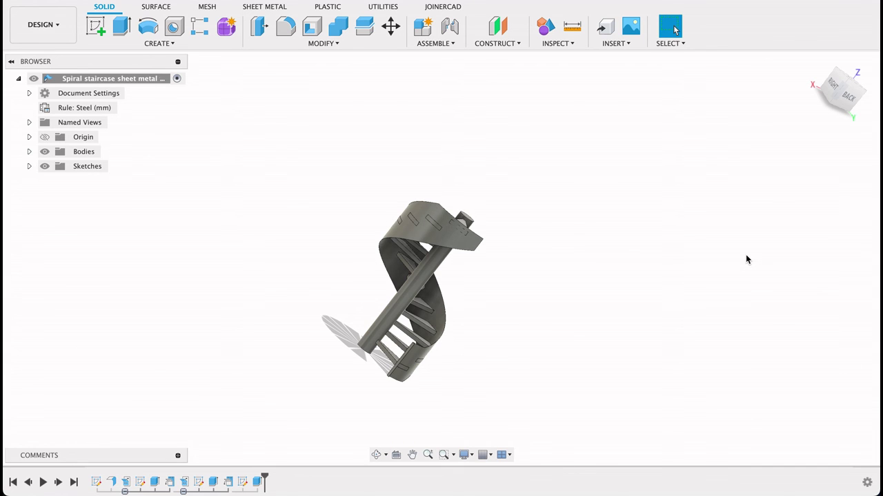
pyautogui.click(849, 81)
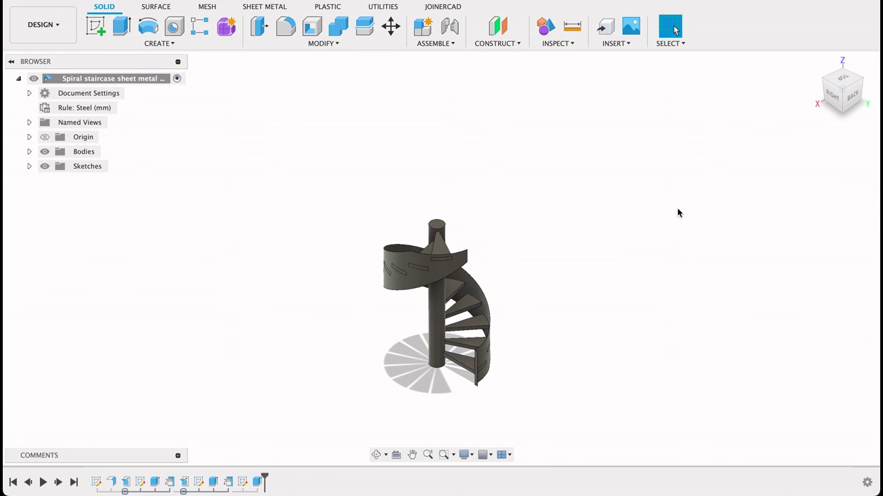